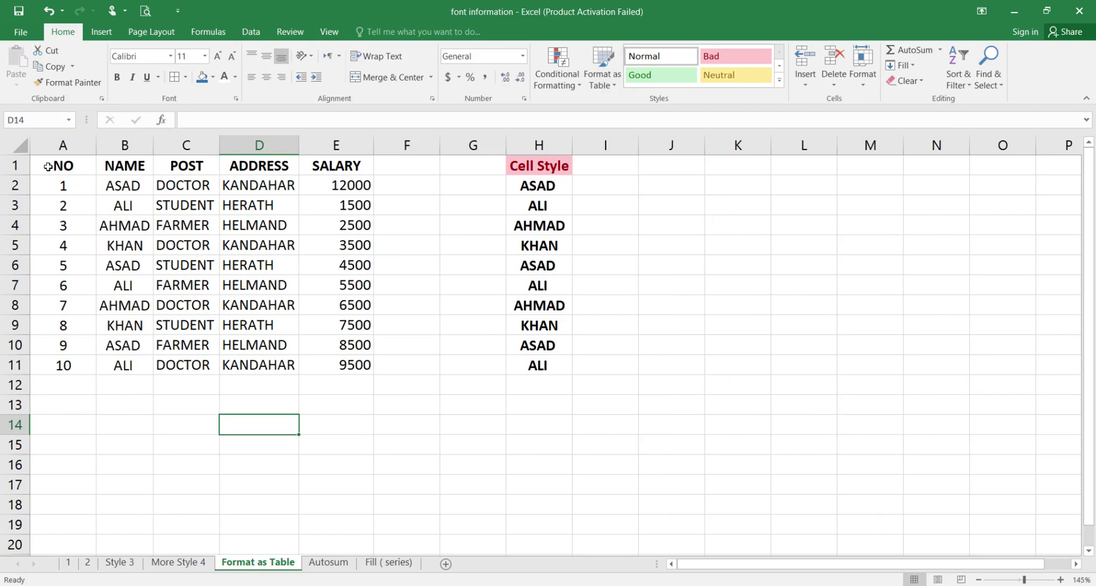
# Format the range A1:E11 as a table with the green banded style from the Medium group.
pyautogui.moveTo(48, 166); pyautogui.dragTo(337, 365)
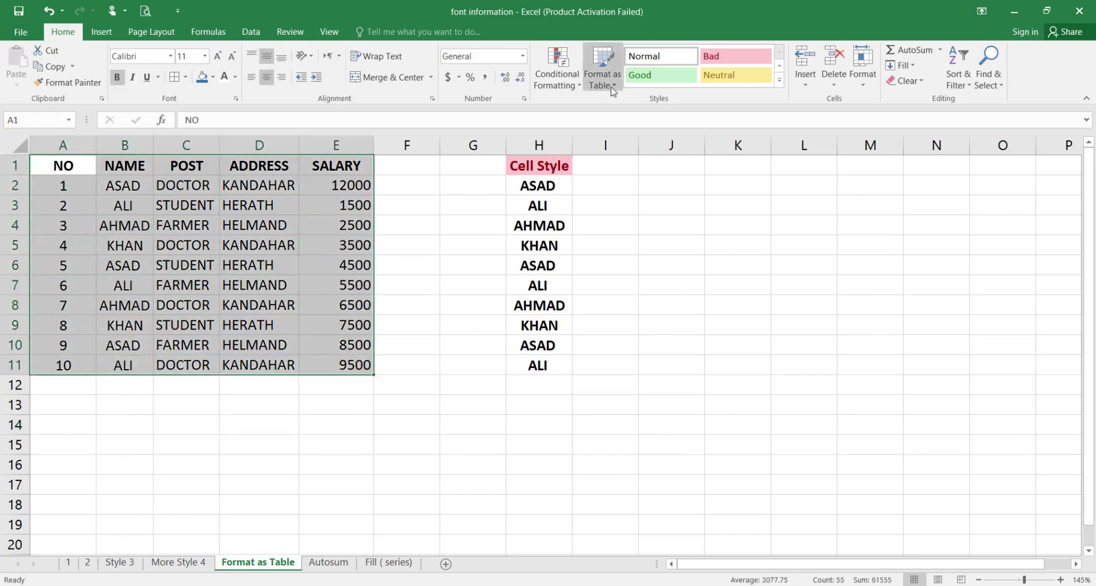
pyautogui.click(613, 90)
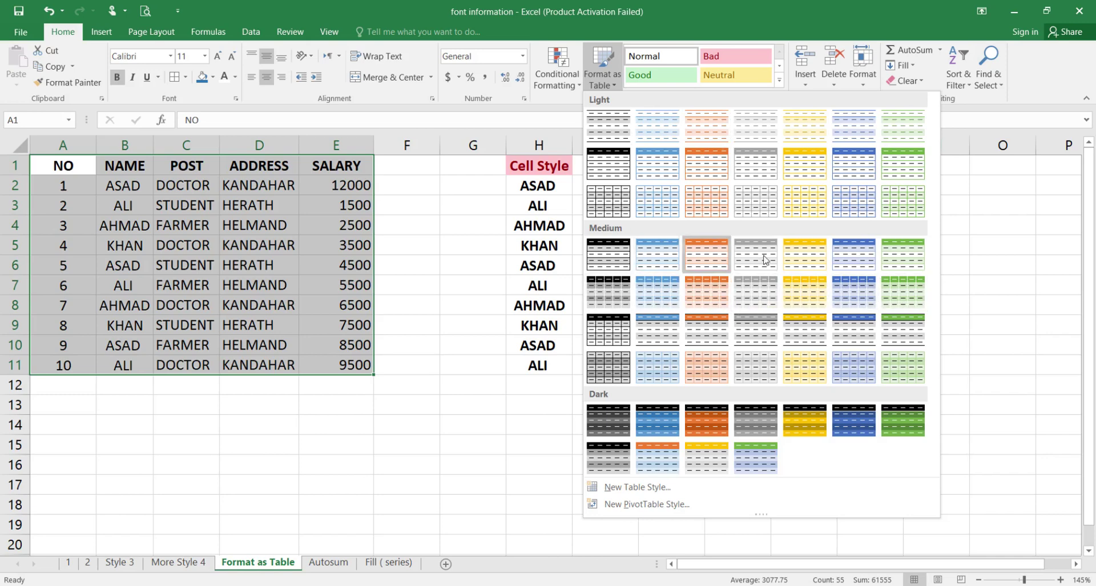
pyautogui.click(902, 289)
pyautogui.press('Return')
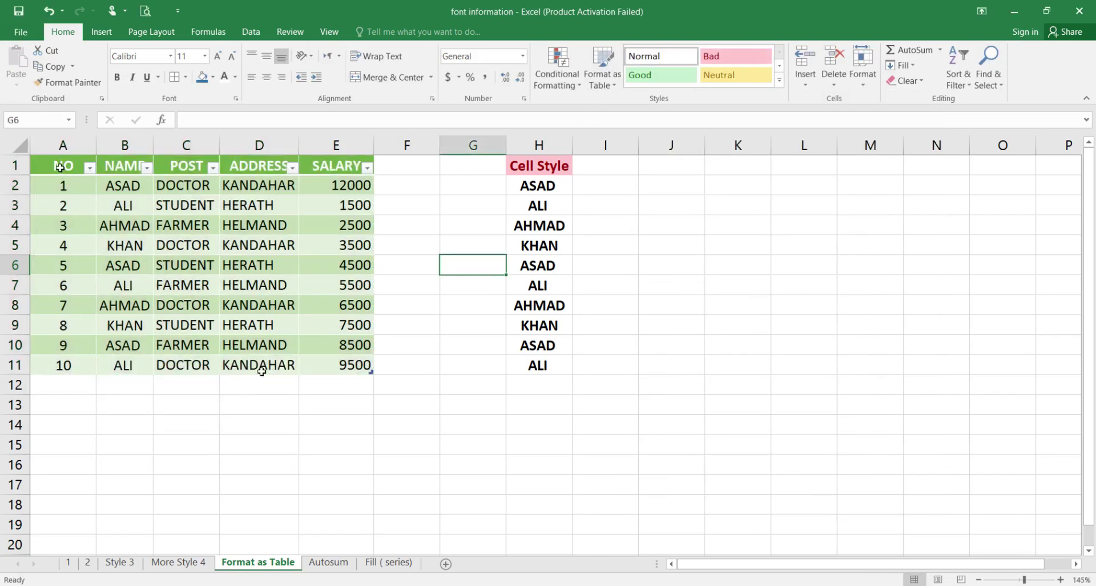
pyautogui.moveTo(60, 167); pyautogui.dragTo(348, 356)
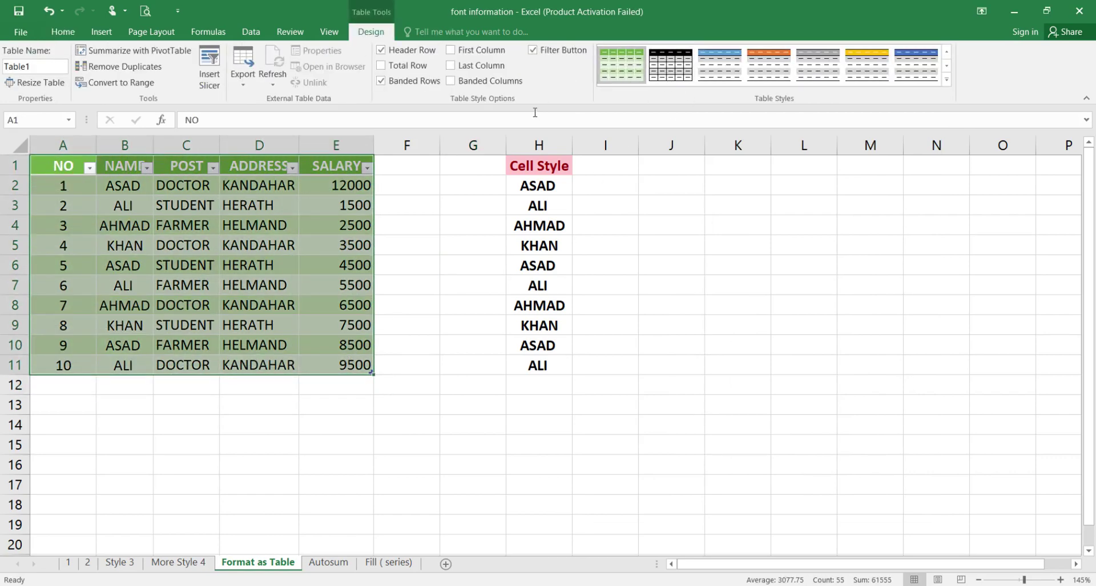
pyautogui.click(416, 224)
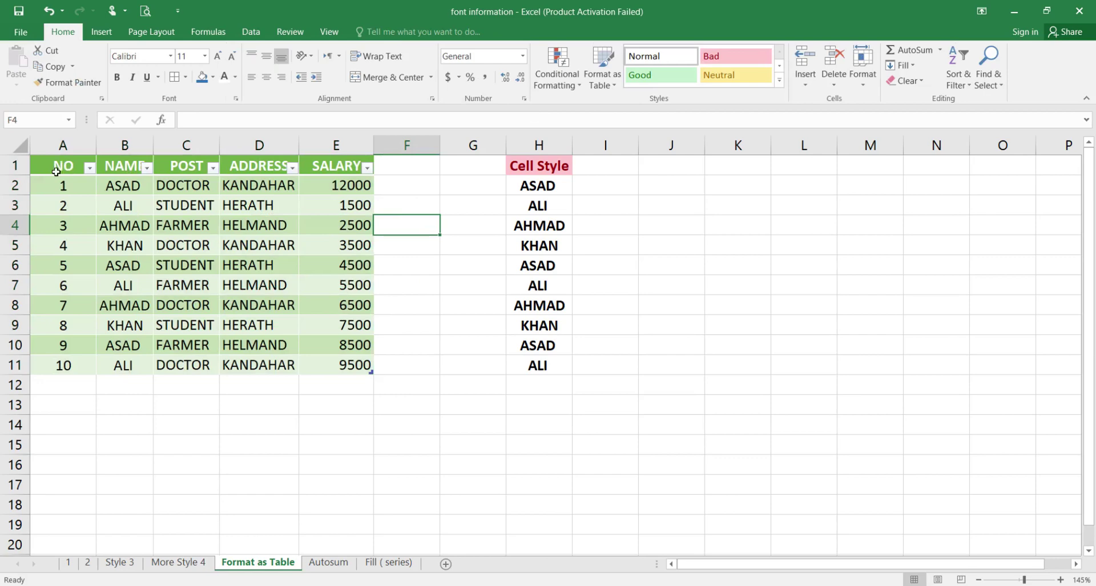
pyautogui.click(132, 269)
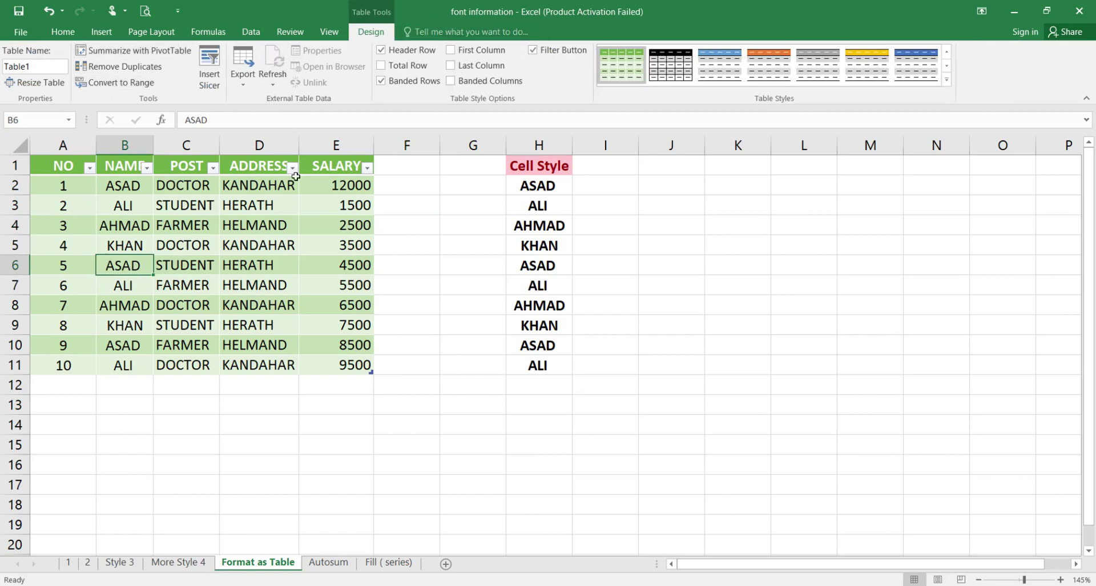
# Change the style of the table in A1:E11 to the blue banded style from the Medium group.
pyautogui.moveTo(66, 165); pyautogui.dragTo(341, 358)
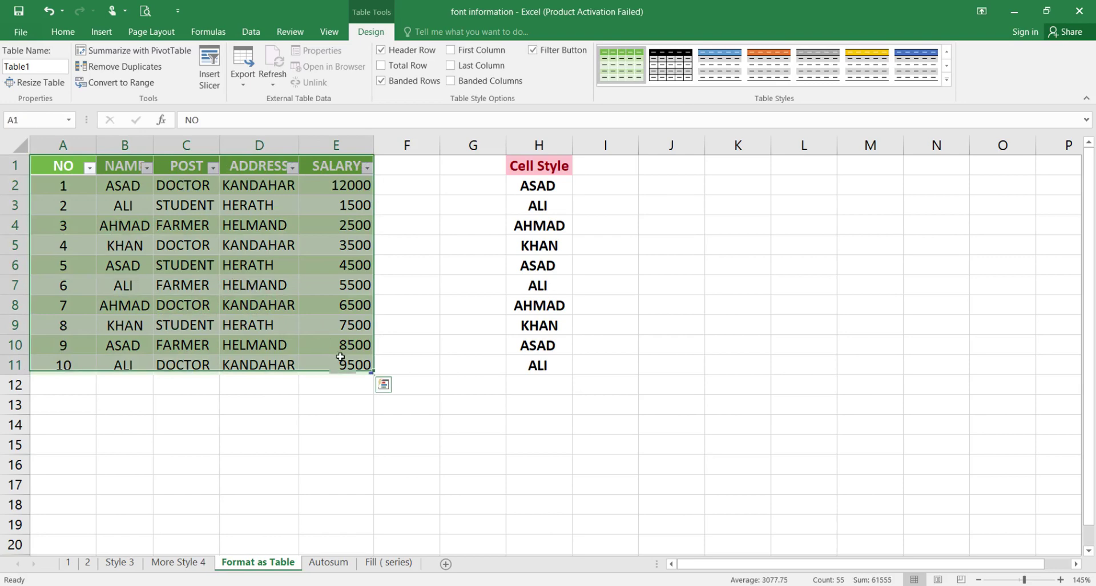
pyautogui.click(63, 31)
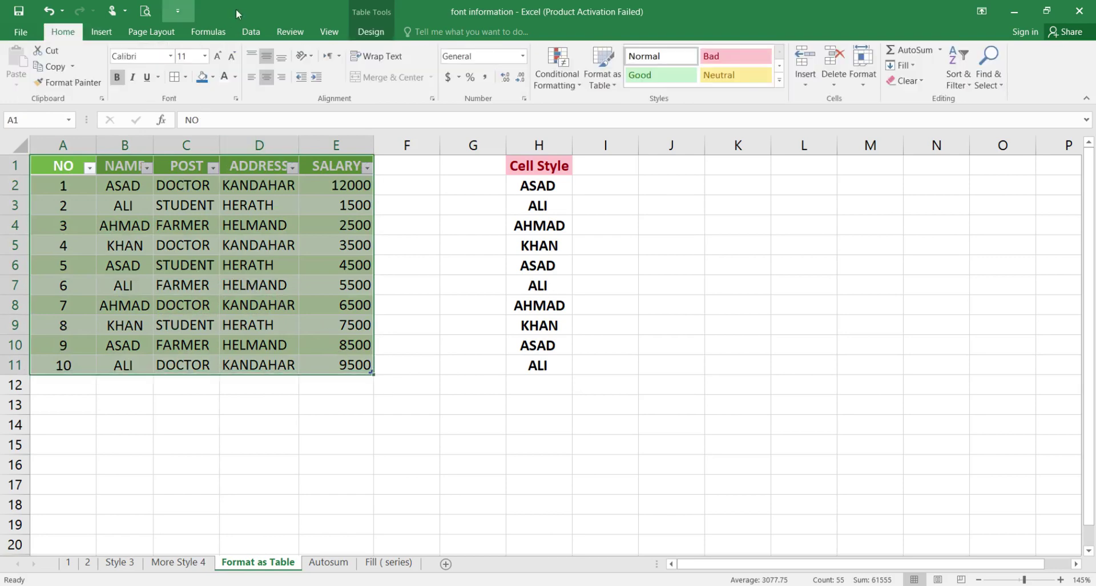
pyautogui.click(613, 90)
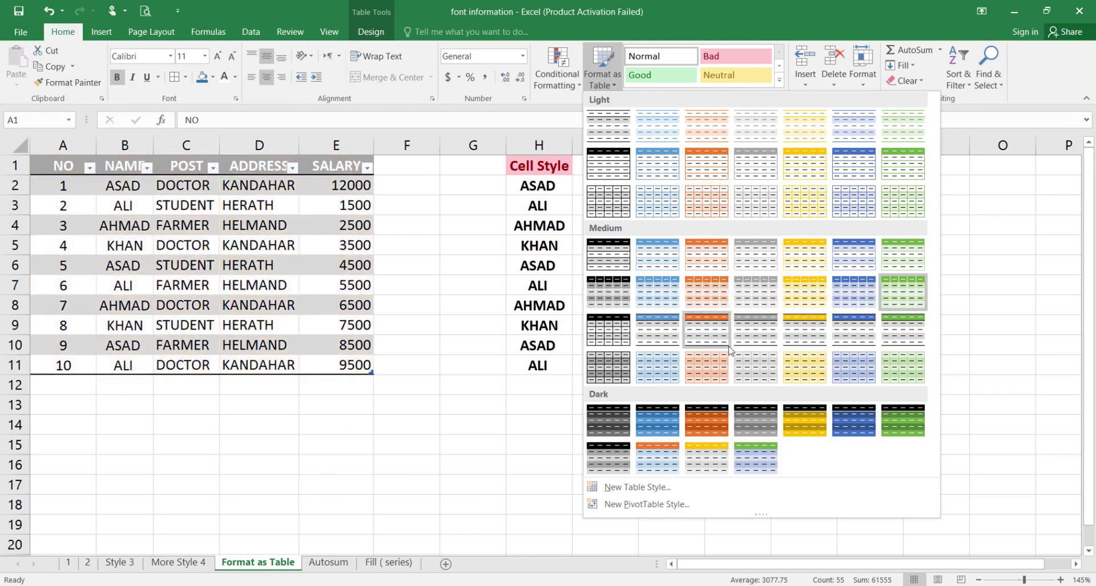
pyautogui.click(660, 287)
pyautogui.click(378, 388)
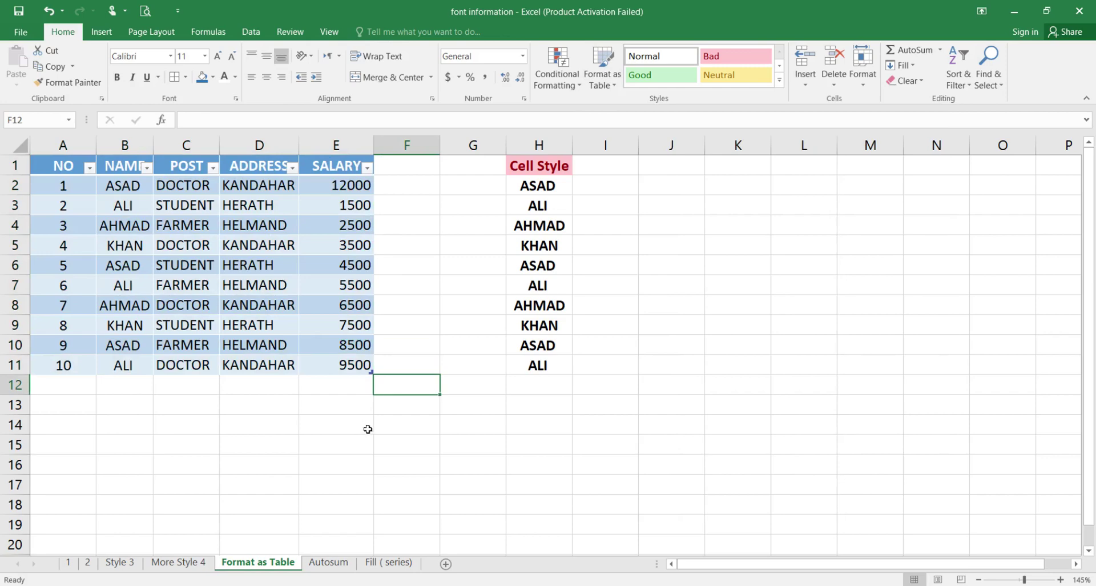
# Start a new table style for the table and choose First Row Stripe as the element to format.
pyautogui.click(272, 225)
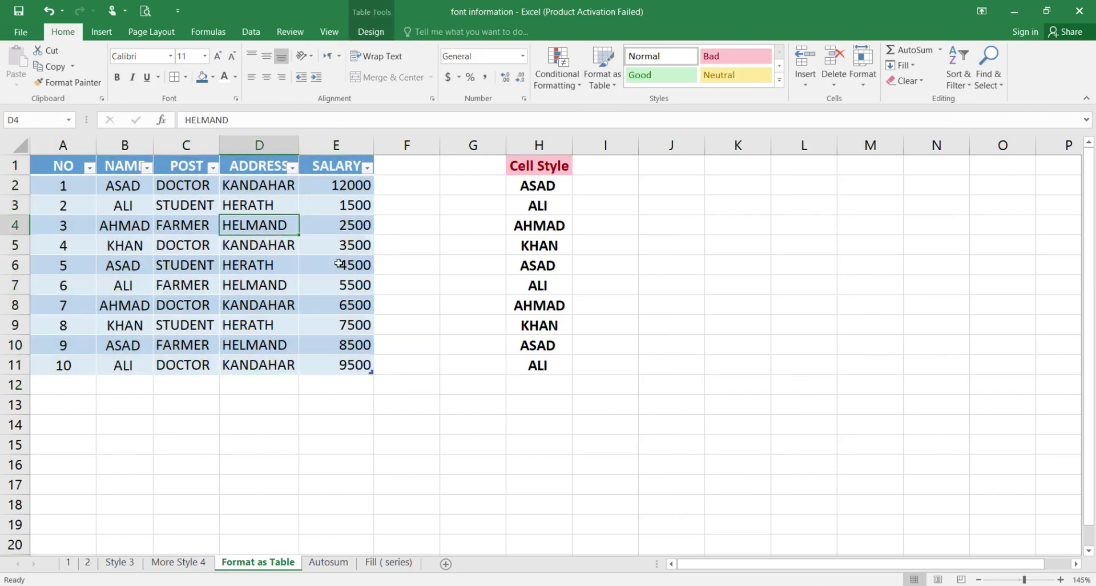
pyautogui.click(370, 33)
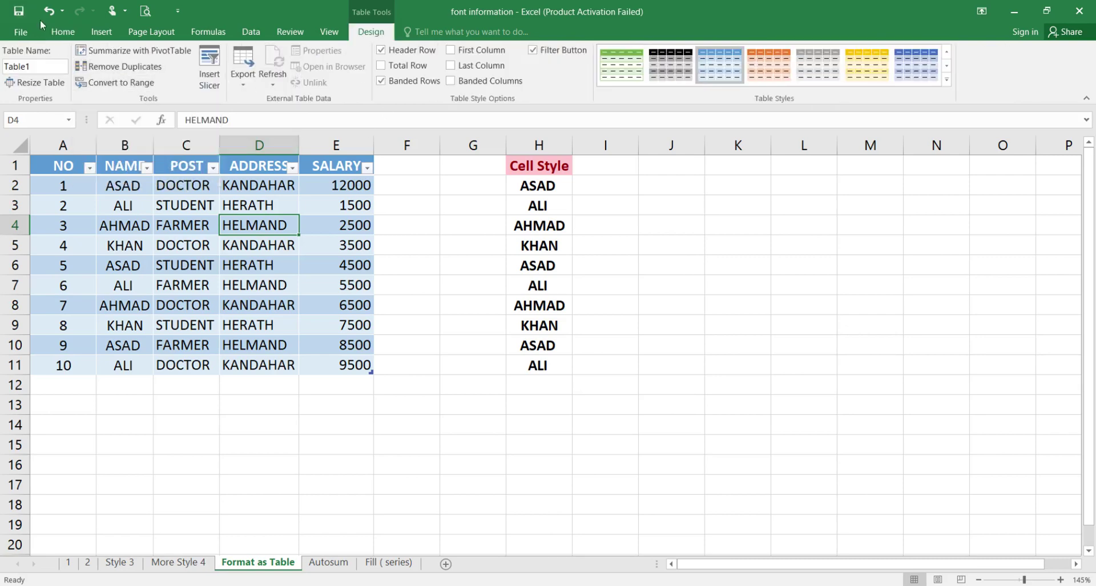
pyautogui.click(63, 31)
pyautogui.click(603, 69)
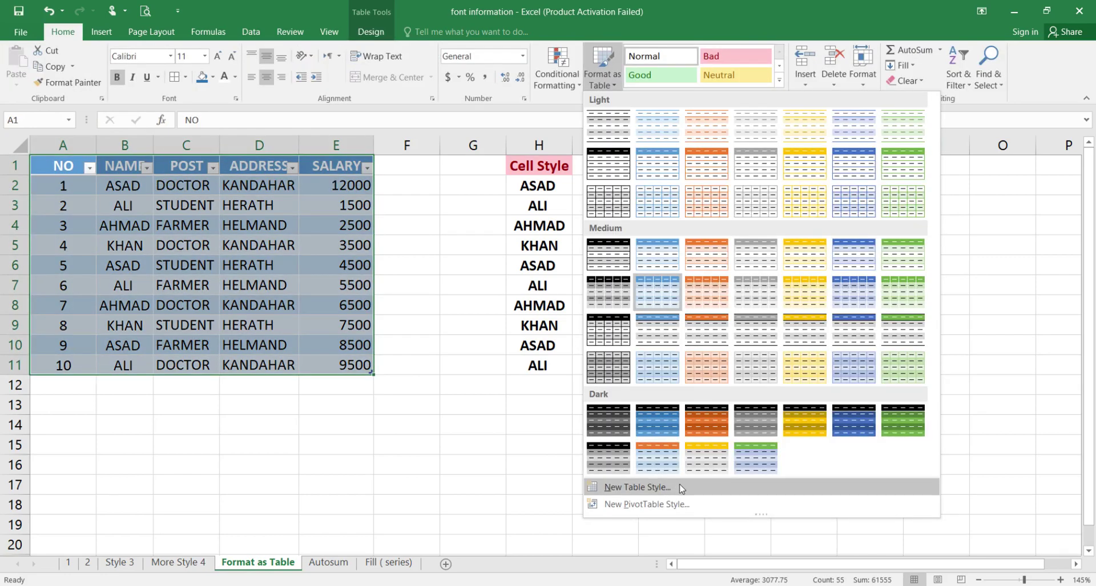
pyautogui.click(681, 488)
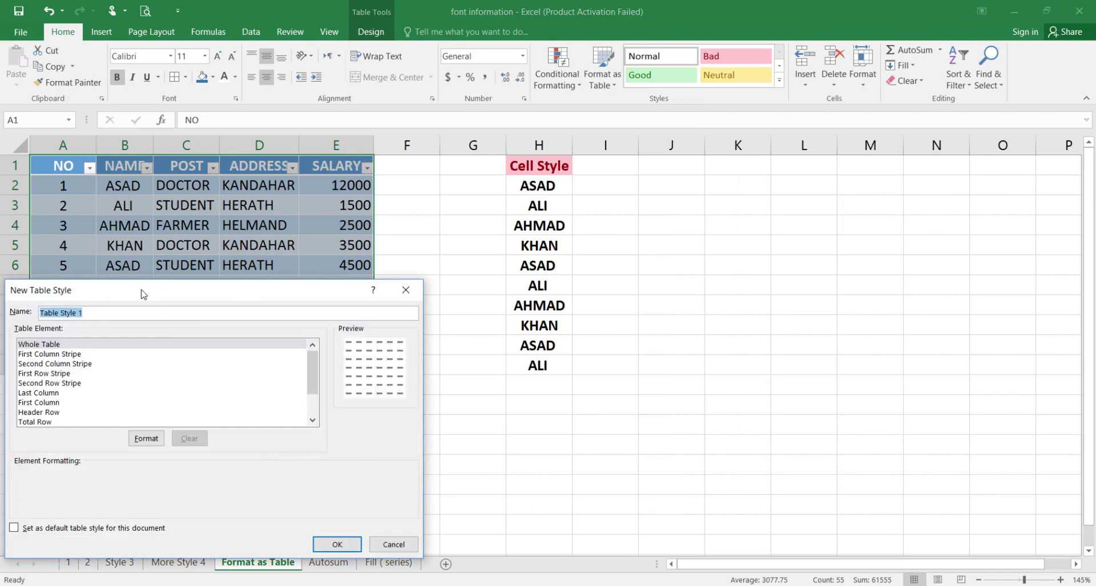
pyautogui.moveTo(142, 290); pyautogui.dragTo(470, 70)
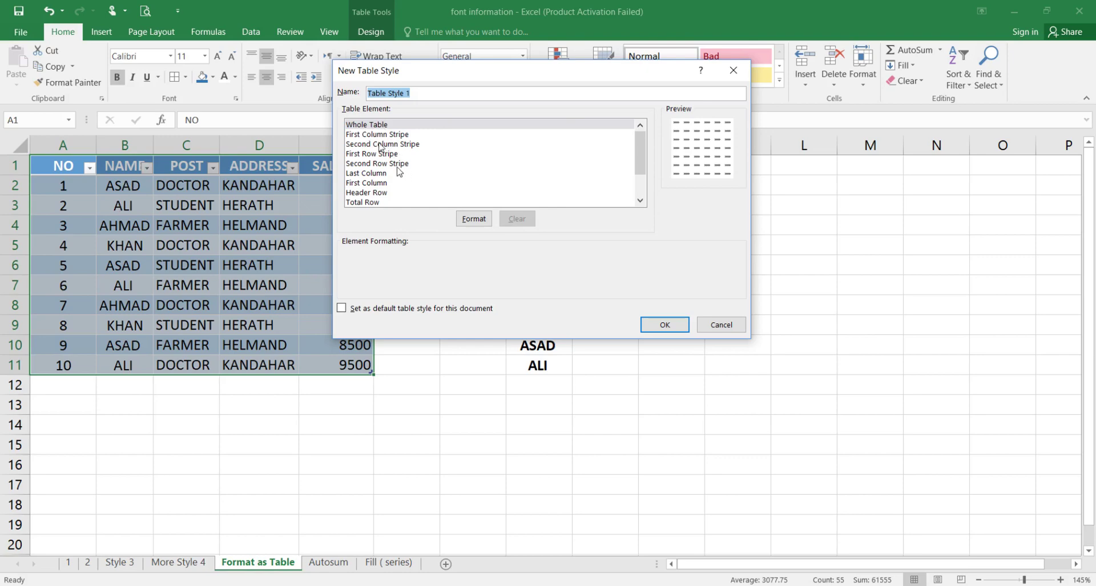
pyautogui.click(370, 134)
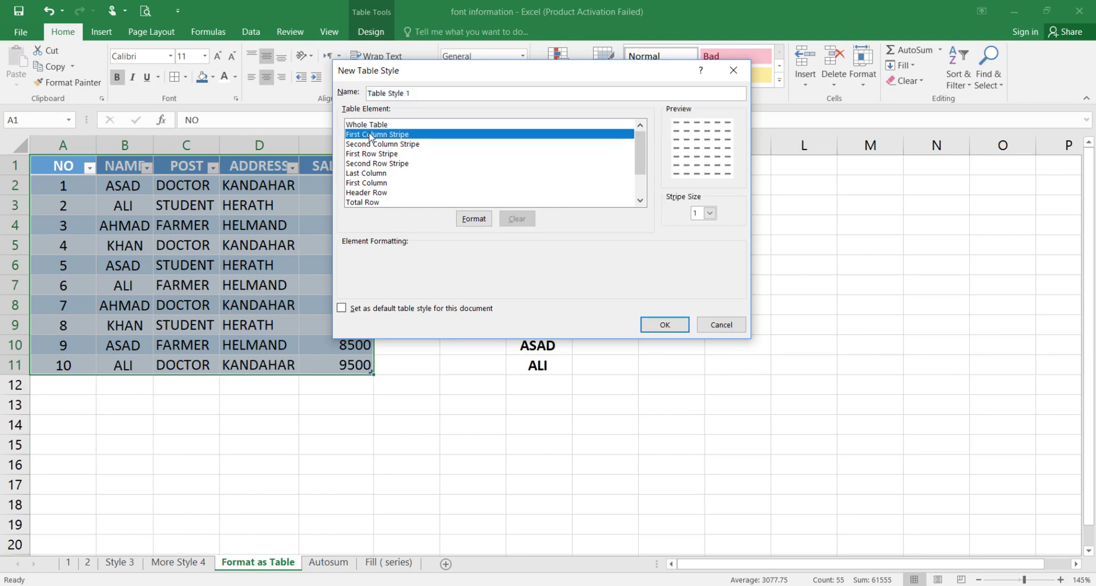
pyautogui.click(389, 145)
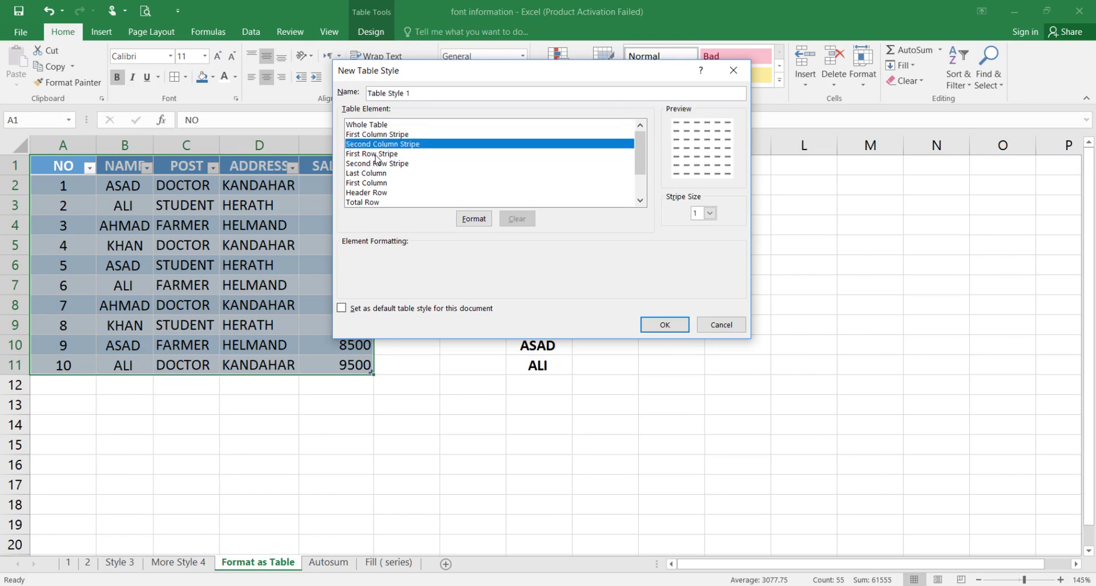
pyautogui.press('Down')
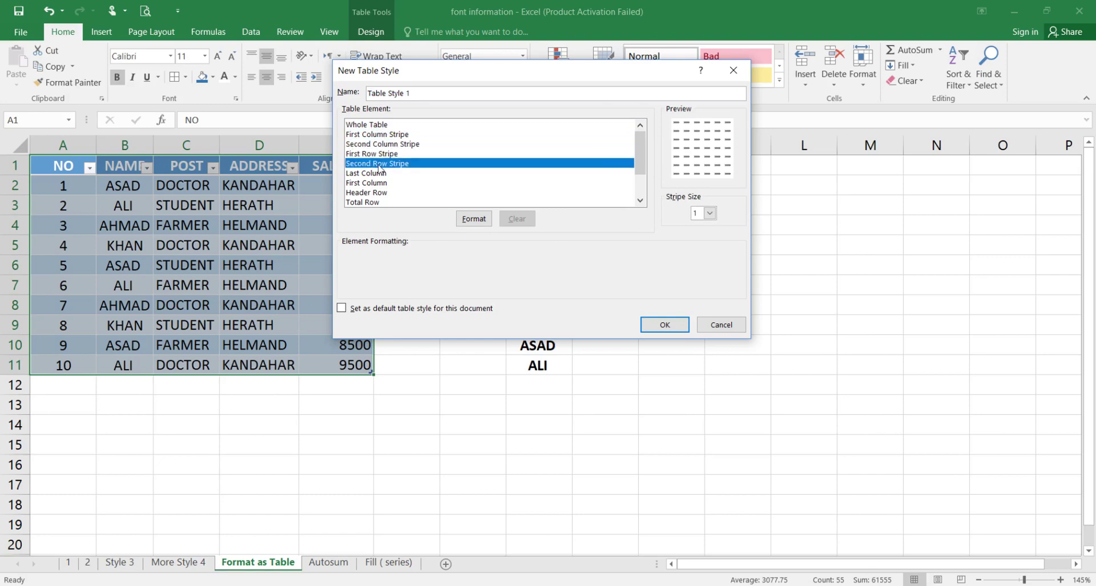
pyautogui.press('Down')
pyautogui.click(375, 155)
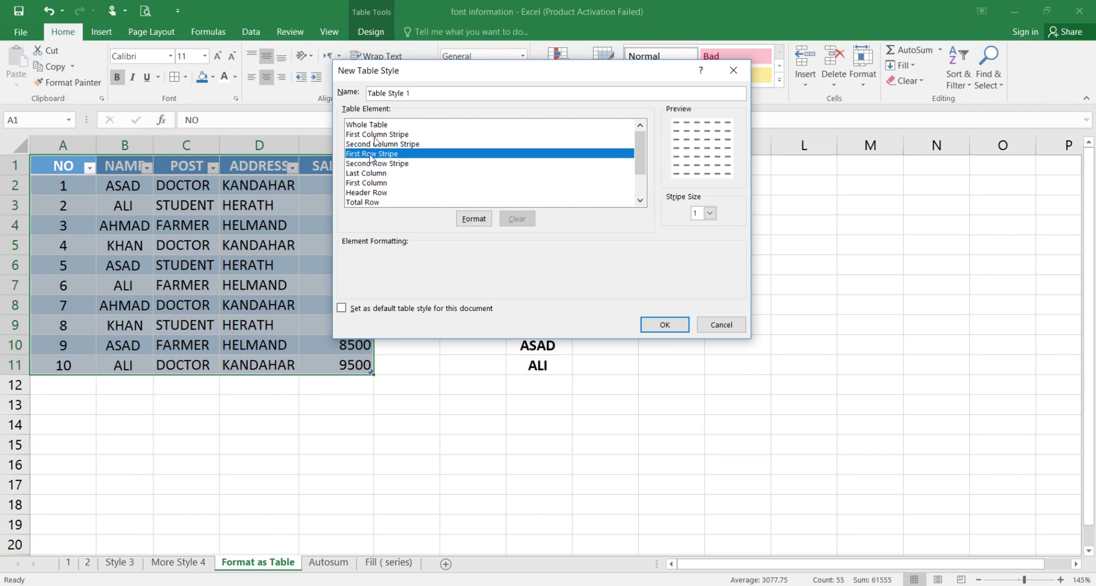
# Open the formatting of the First Row Stripe element and set its font color to light blue.
pyautogui.click(485, 226)
pyautogui.moveTo(229, 230); pyautogui.dragTo(536, 55)
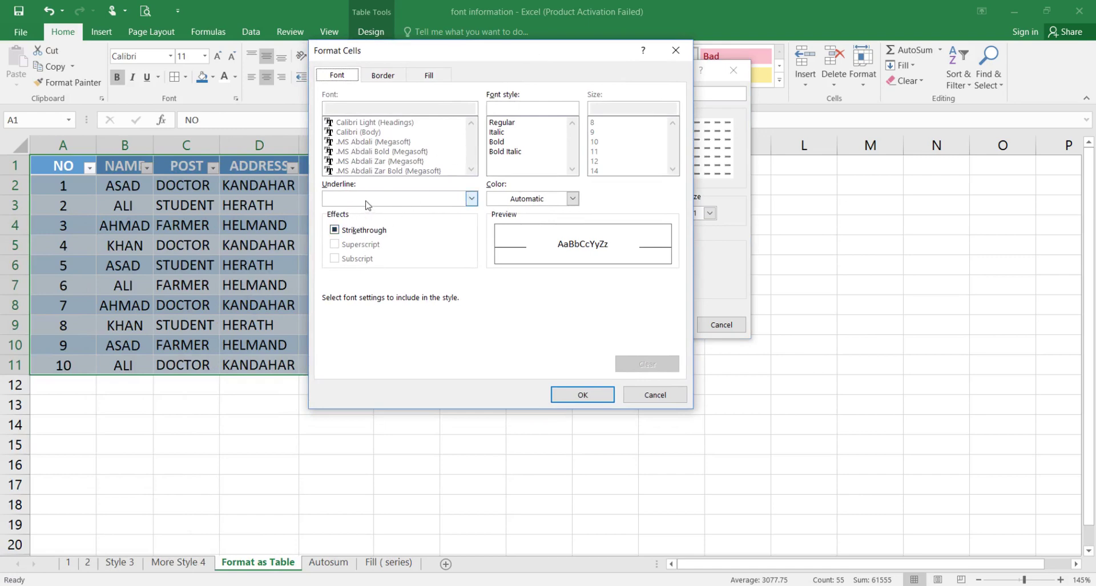
pyautogui.click(531, 198)
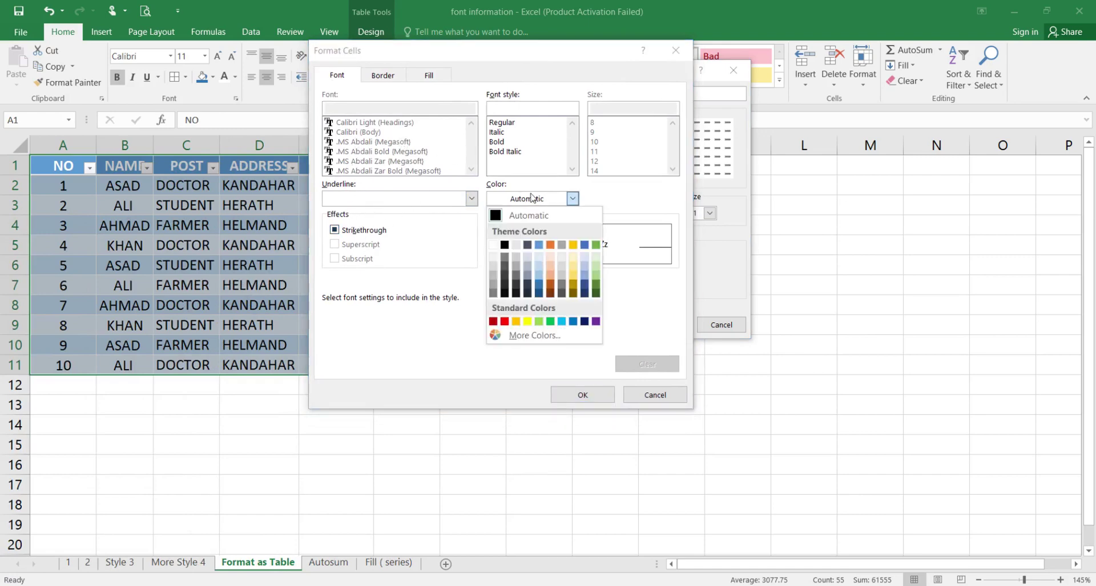
pyautogui.click(549, 274)
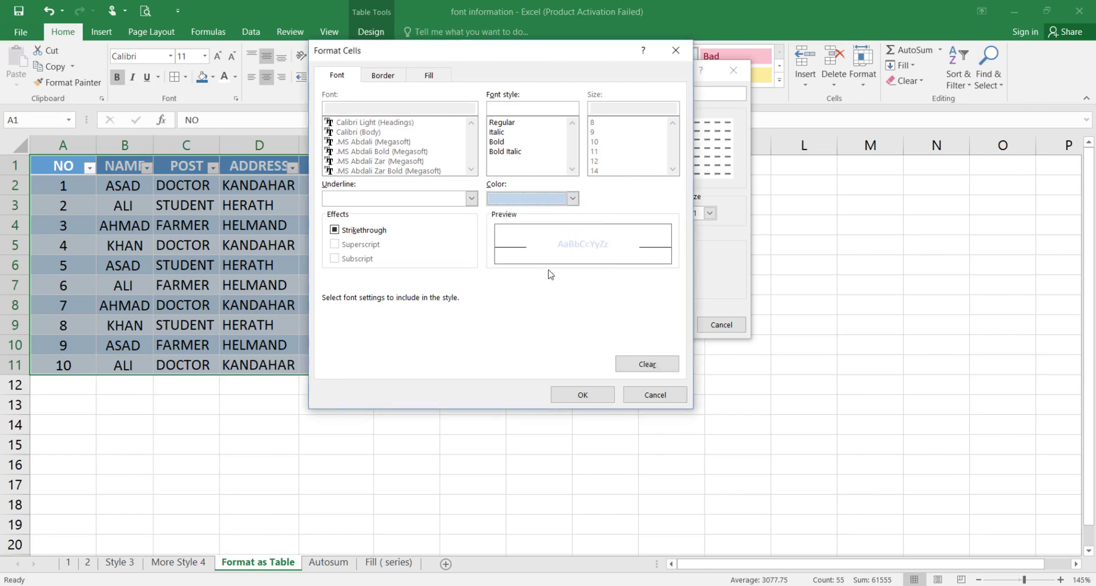
pyautogui.click(342, 232)
# Give the First Row Stripe element outline and inside borders with a thicker solid line.
pyautogui.click(383, 75)
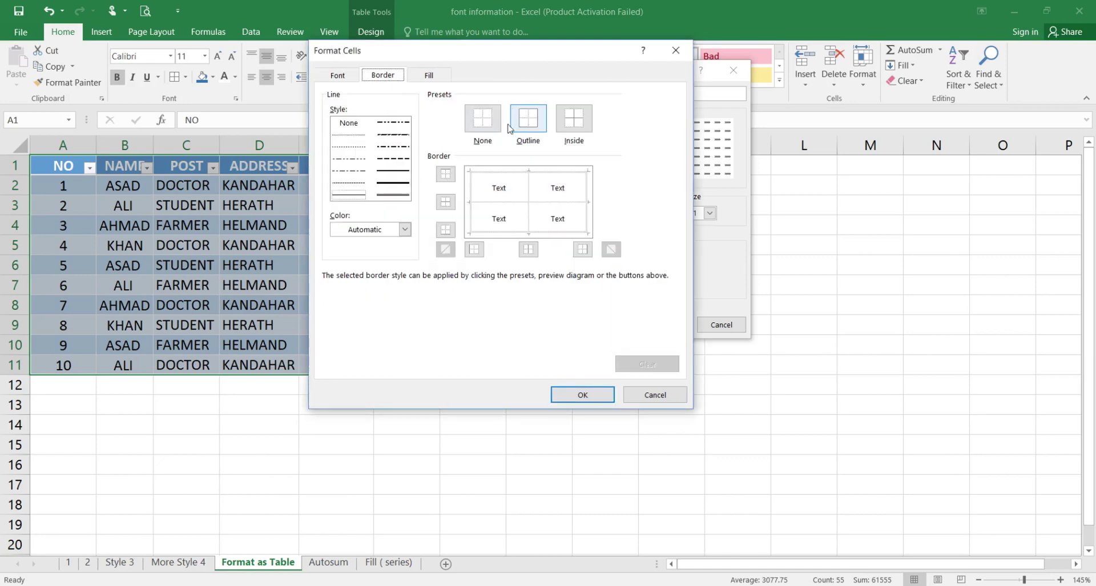
pyautogui.click(534, 124)
pyautogui.click(534, 124)
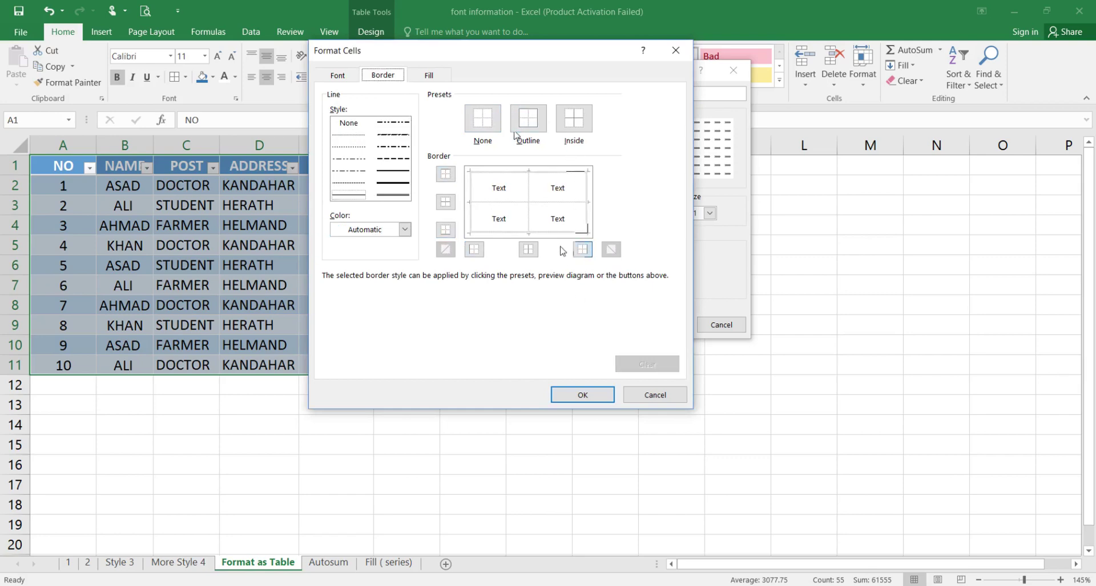
pyautogui.click(578, 123)
pyautogui.click(394, 171)
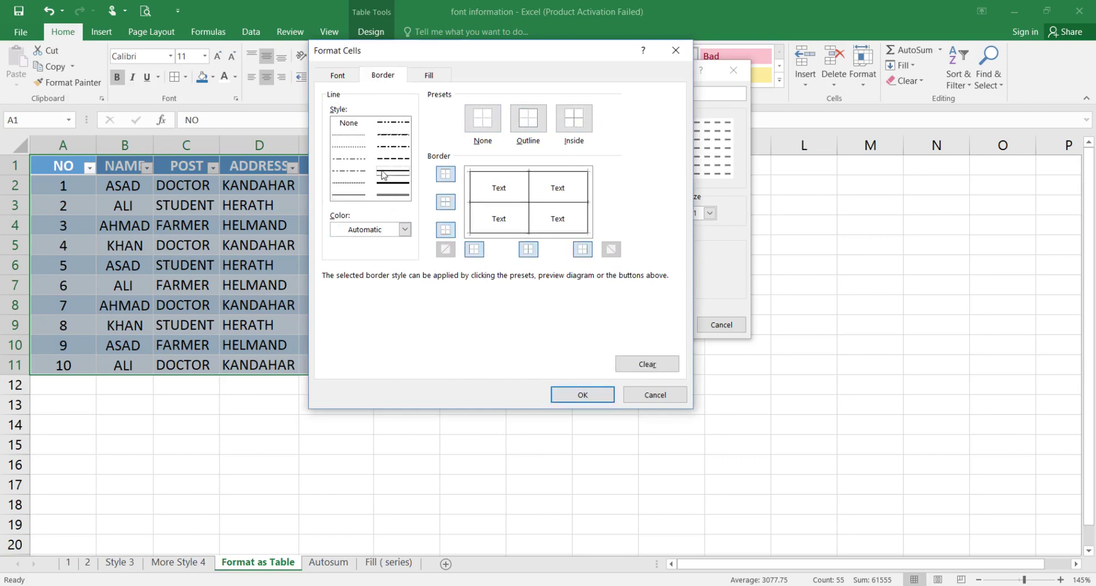
pyautogui.click(529, 120)
pyautogui.click(575, 118)
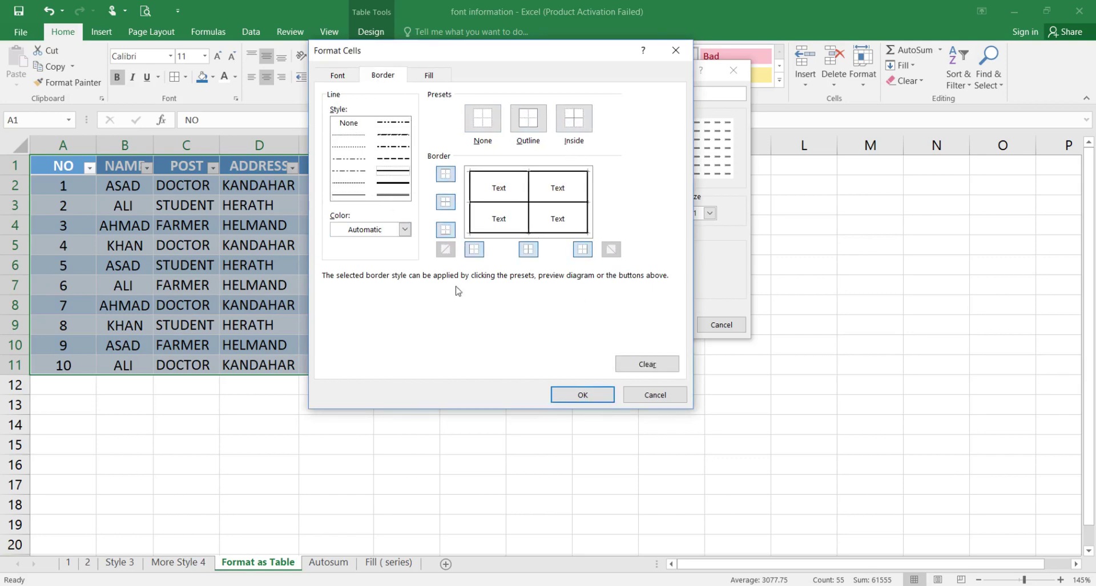
# Set the background fill of the First Row Stripe element to light green.
pyautogui.hotkey('ctrl', 'Tab')
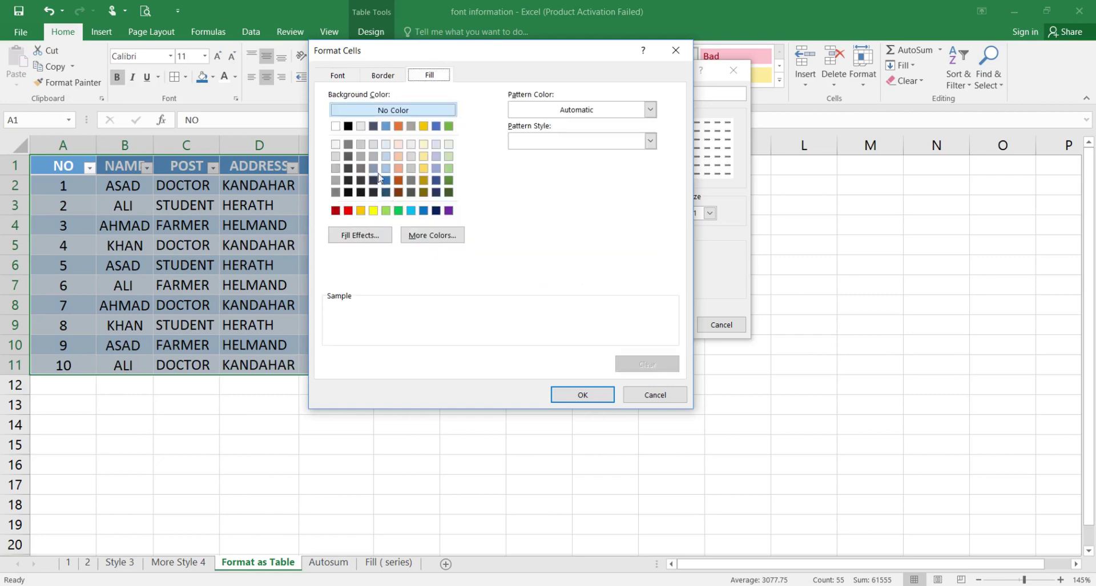
pyautogui.click(388, 158)
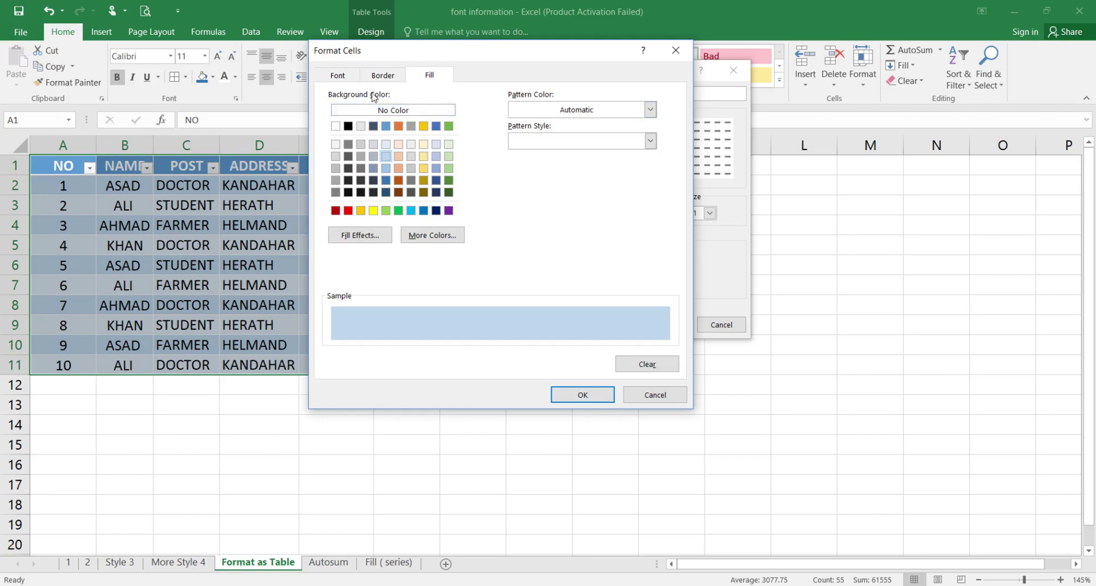
pyautogui.click(448, 169)
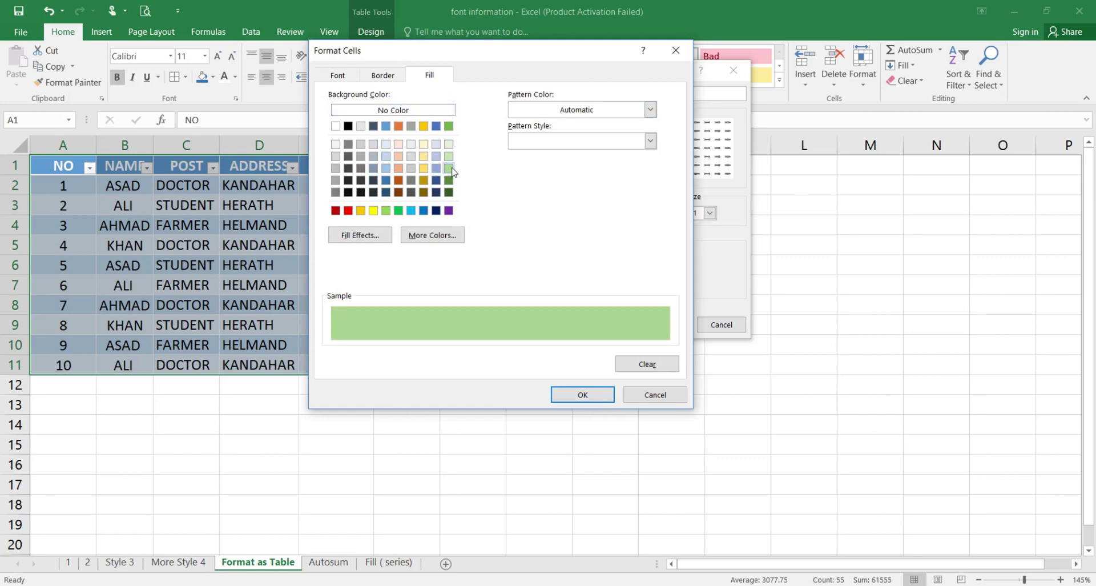
# Make the stripe's font bold in orange Accent 2, Lighter 40%, and save the new table style.
pyautogui.click(345, 78)
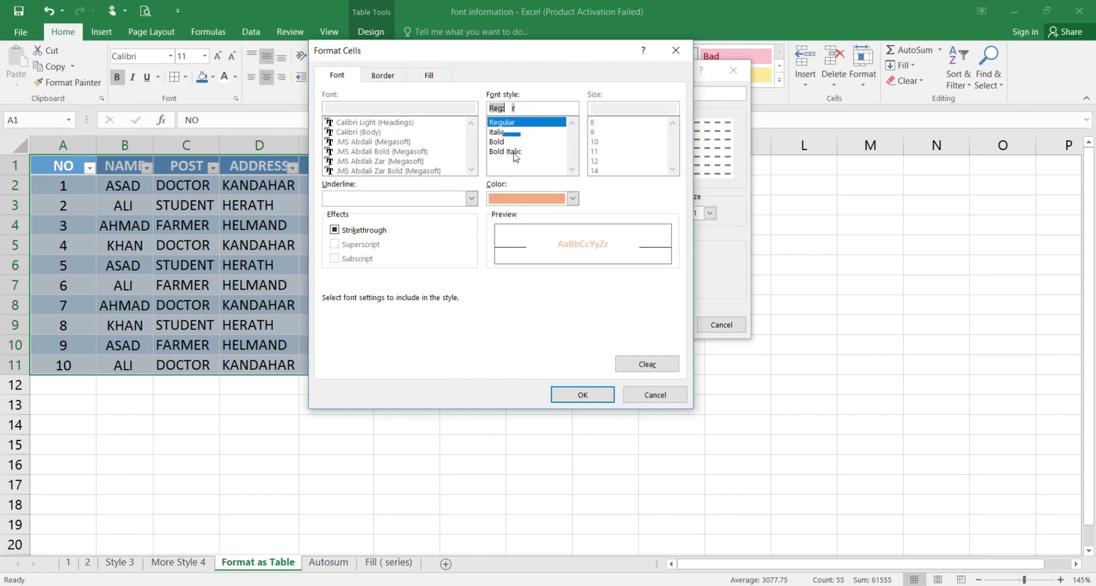
pyautogui.click(506, 142)
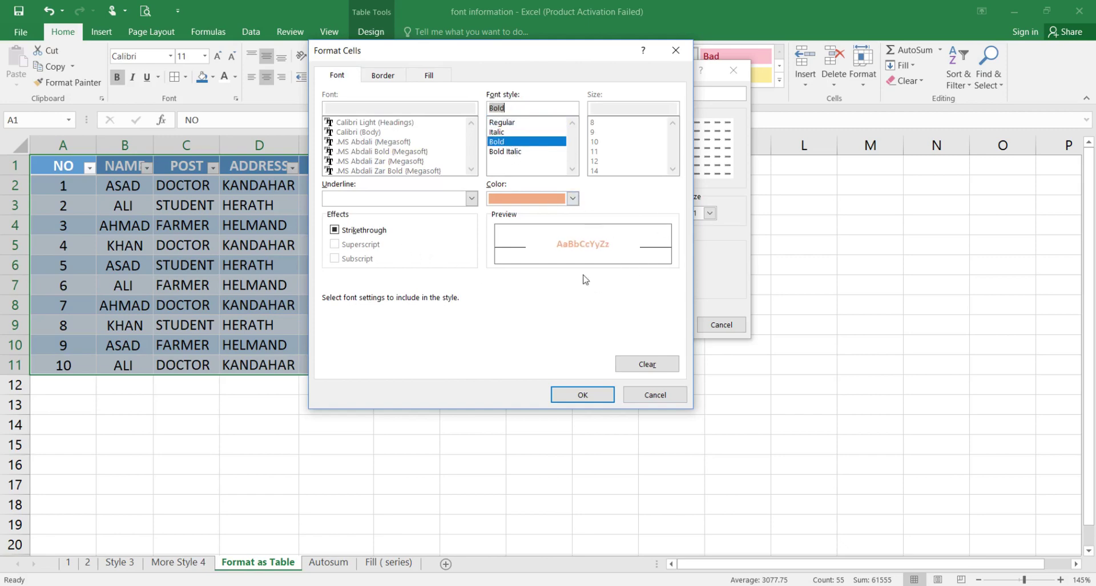
pyautogui.click(583, 395)
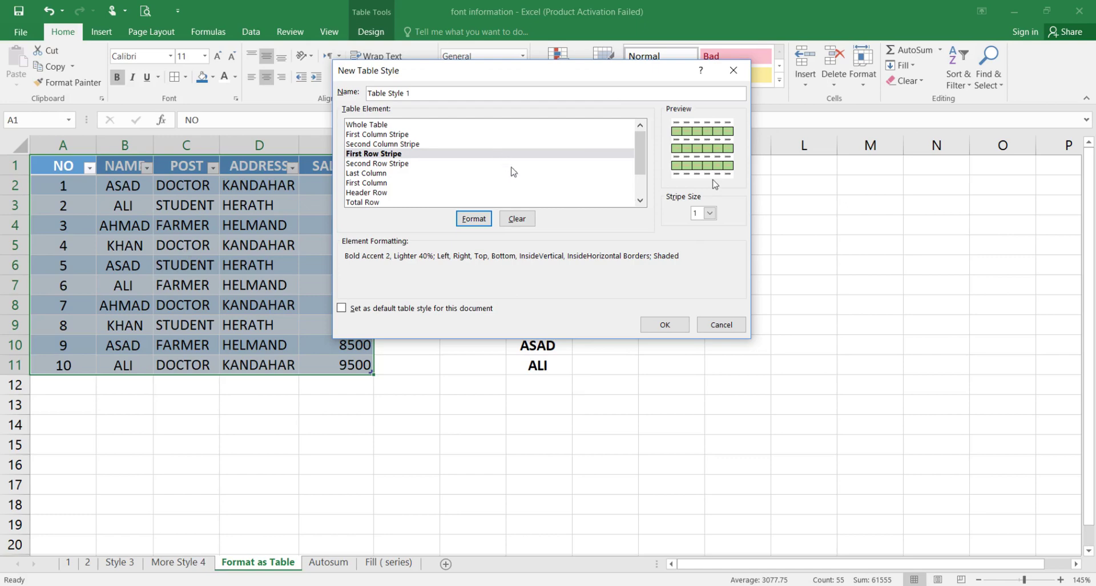
pyautogui.click(663, 323)
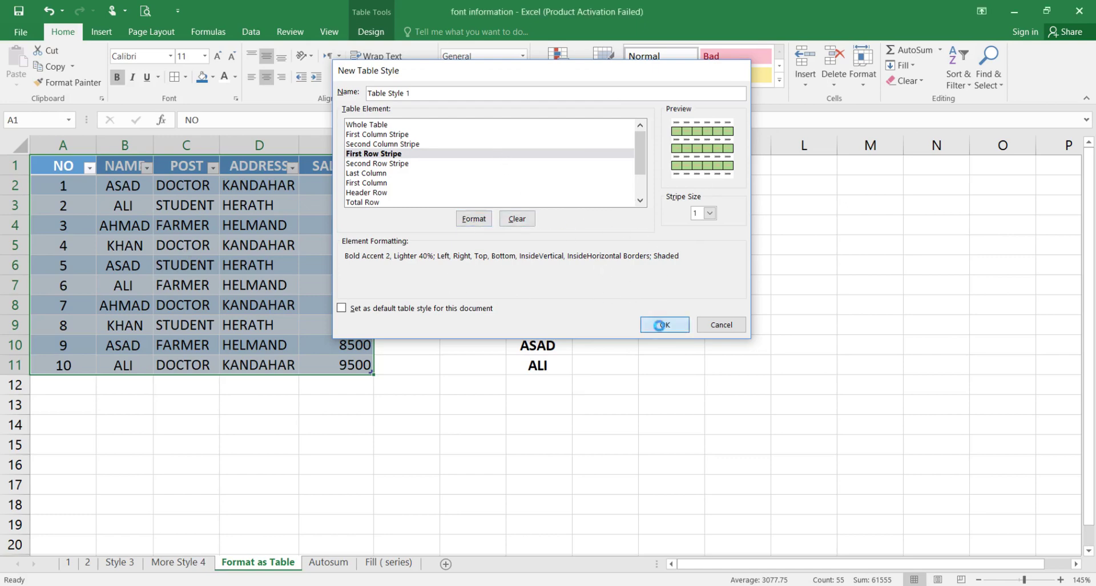
# Apply the new custom table style with green row stripes to the table in A1:E11.
pyautogui.hotkey('ctrl', '.')
pyautogui.click(602, 69)
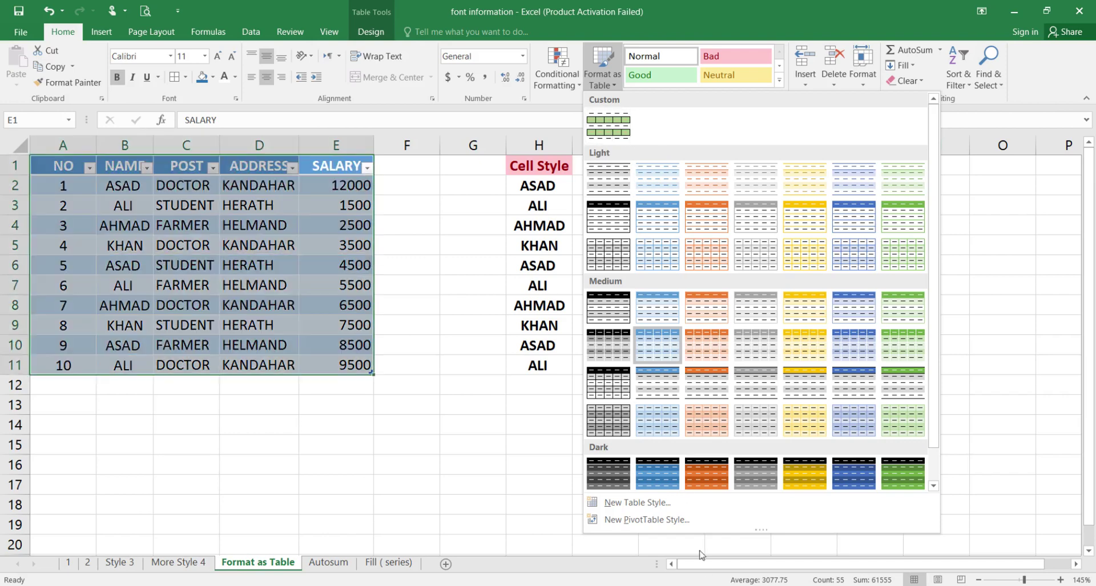
pyautogui.click(608, 137)
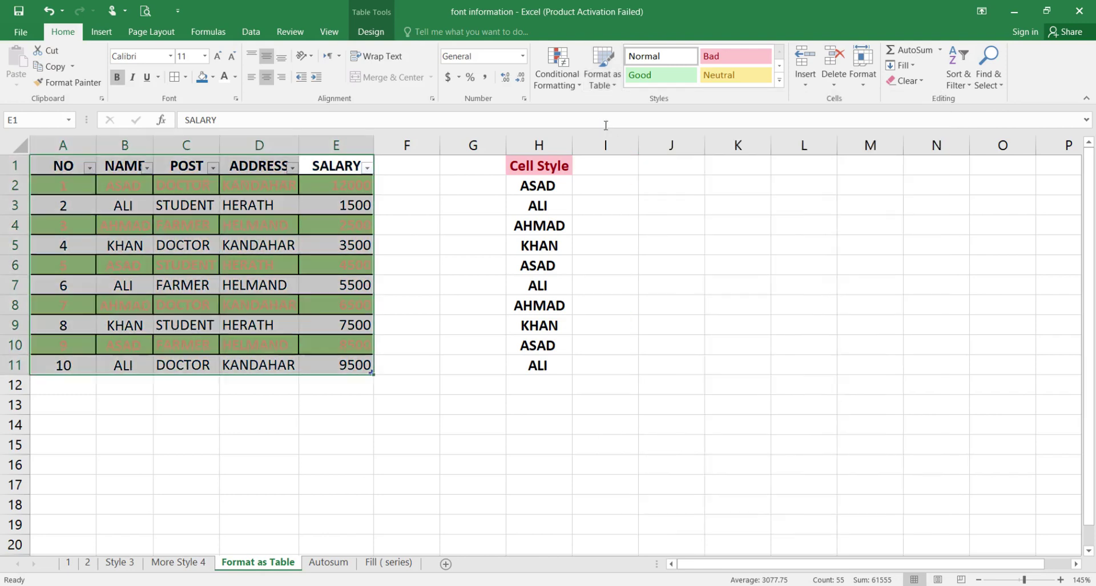
# Examine the table style gallery and the settings for creating new table and PivotTable styles, without creating any style.
pyautogui.click(602, 74)
pyautogui.click(634, 502)
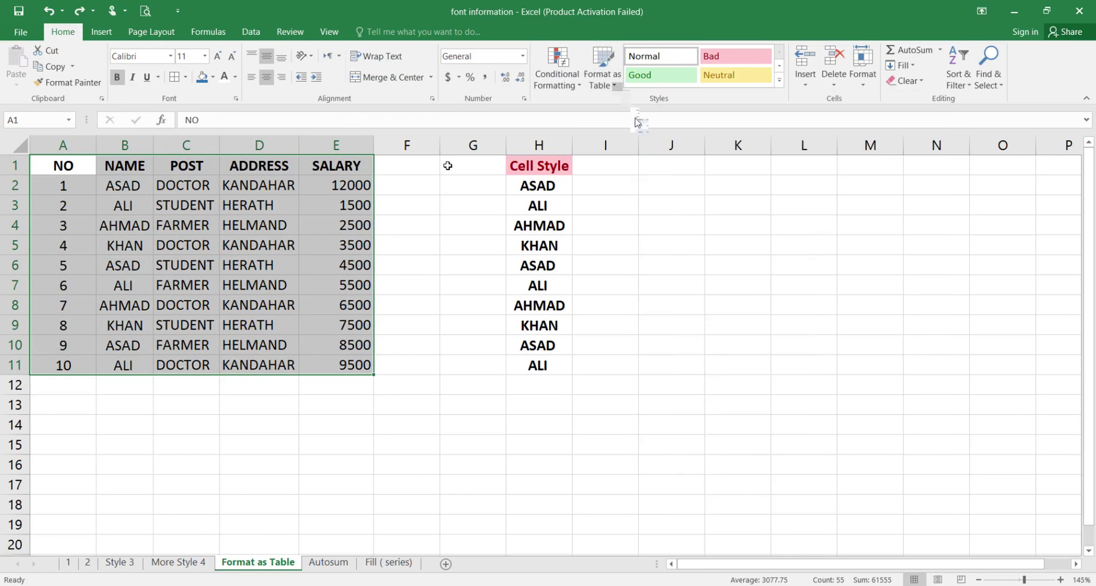
pyautogui.click(620, 87)
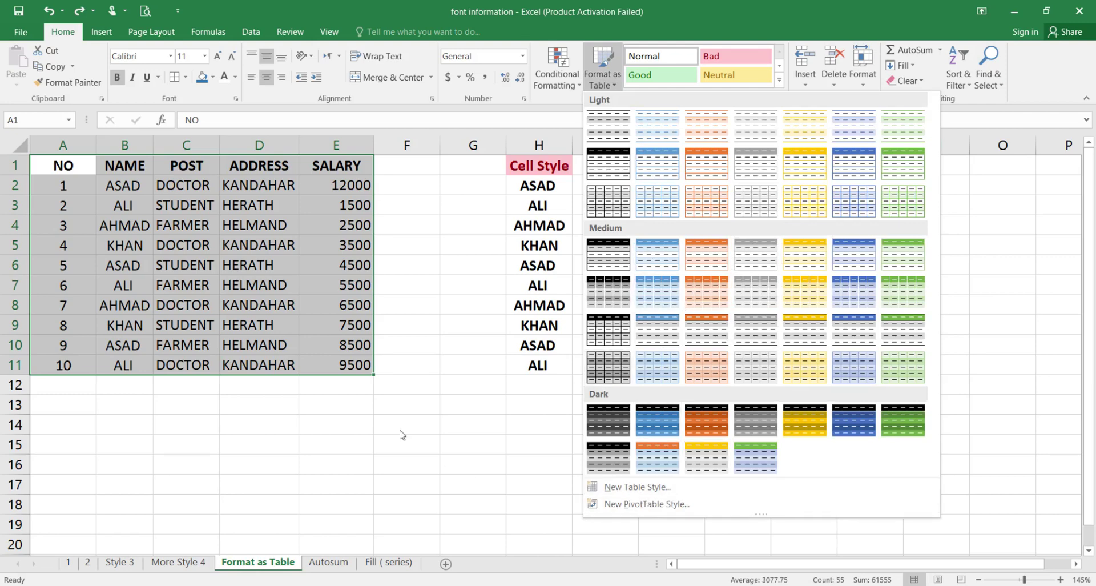
pyautogui.press('Escape')
pyautogui.moveTo(59, 166); pyautogui.dragTo(348, 165)
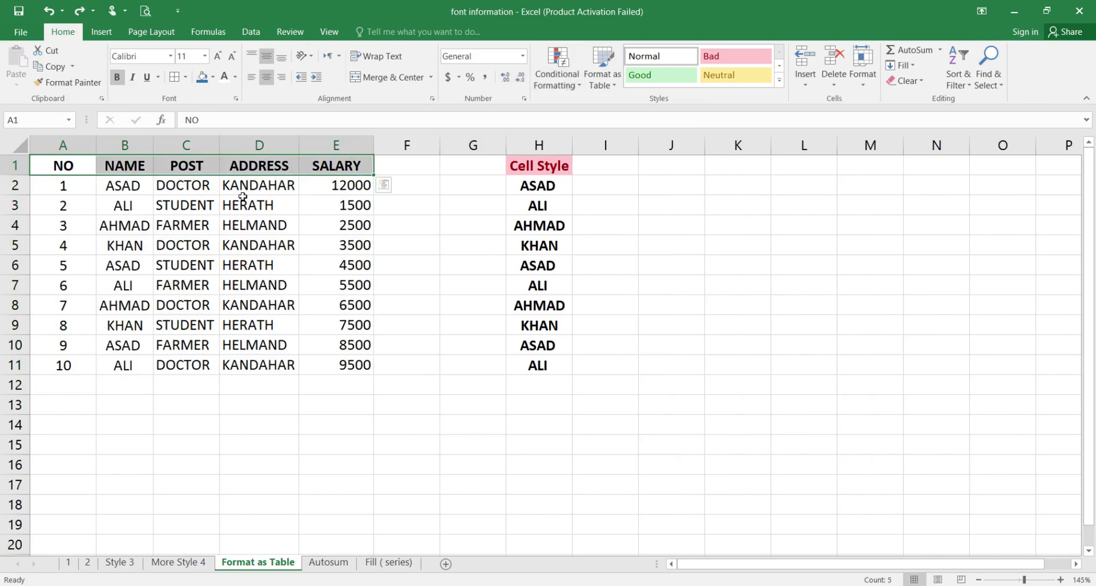
pyautogui.click(603, 83)
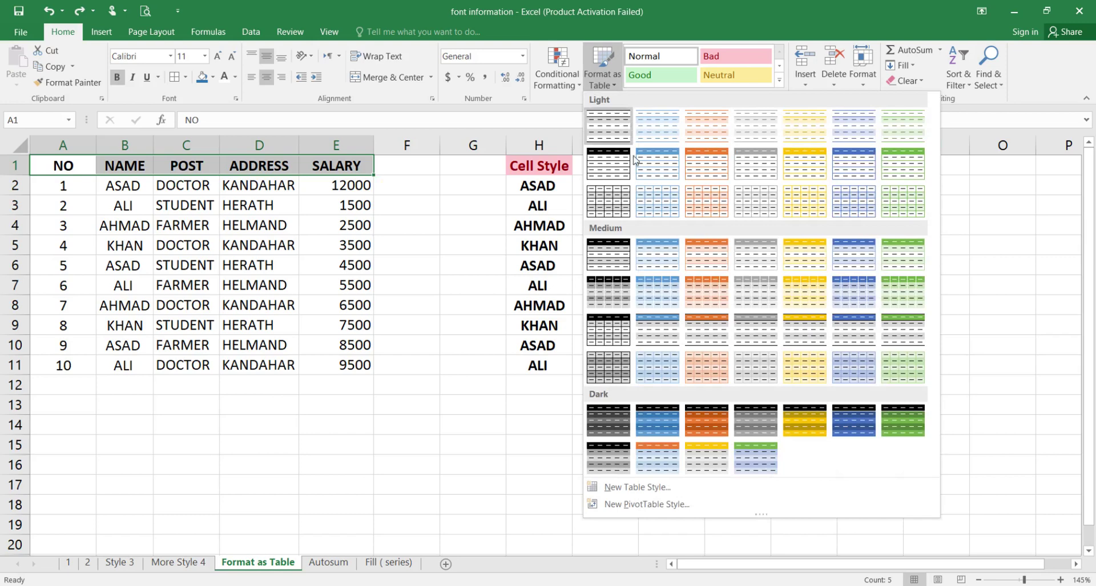
pyautogui.click(634, 487)
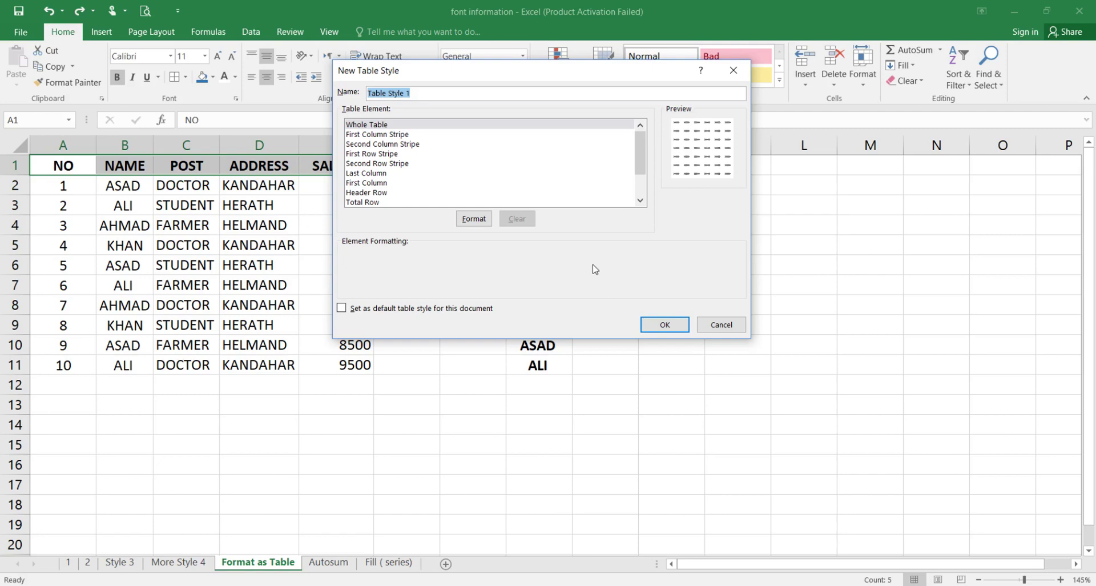
pyautogui.click(721, 324)
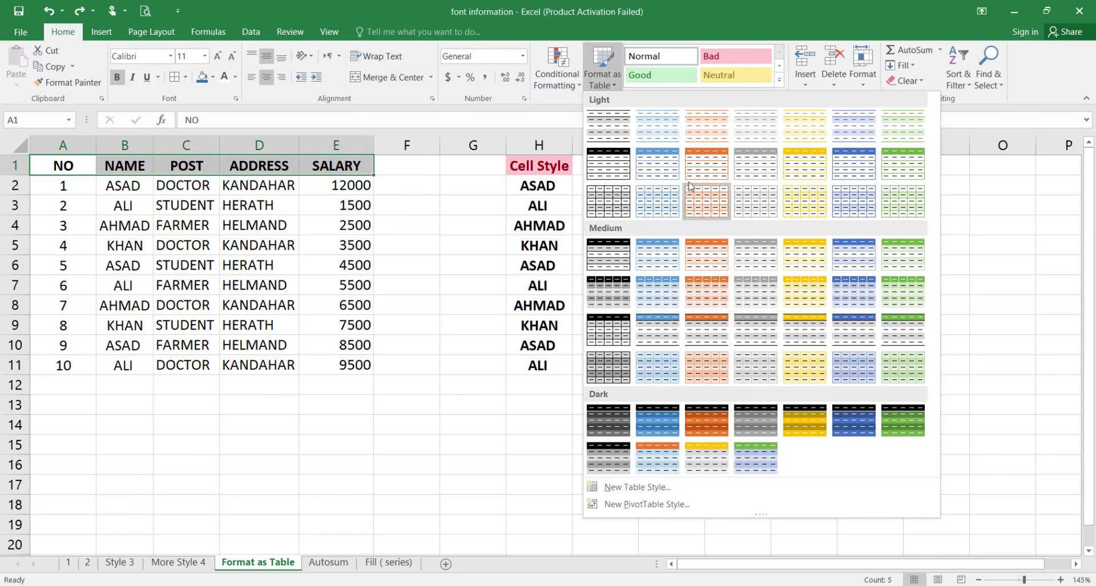
pyautogui.click(616, 88)
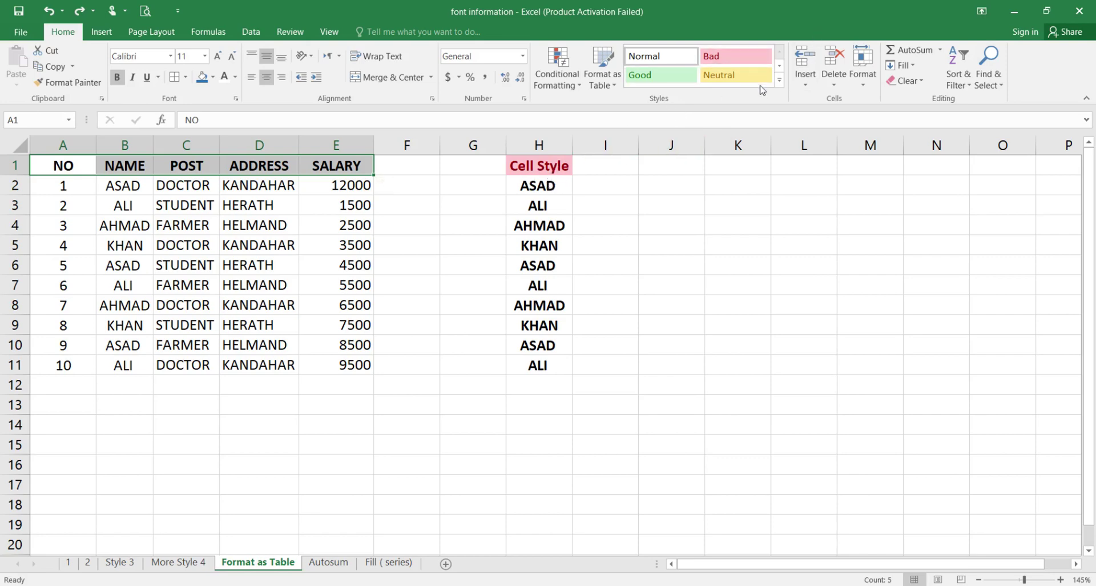
# Apply the 60% - Accent5 cell style to the Cell Style column in H1:H11.
pyautogui.click(780, 81)
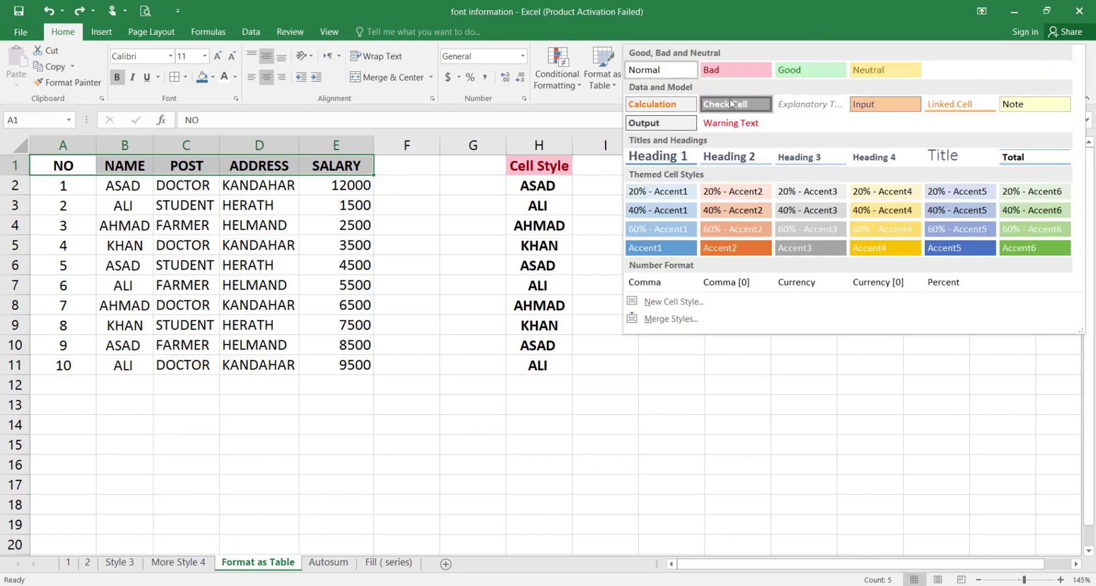
pyautogui.click(546, 170)
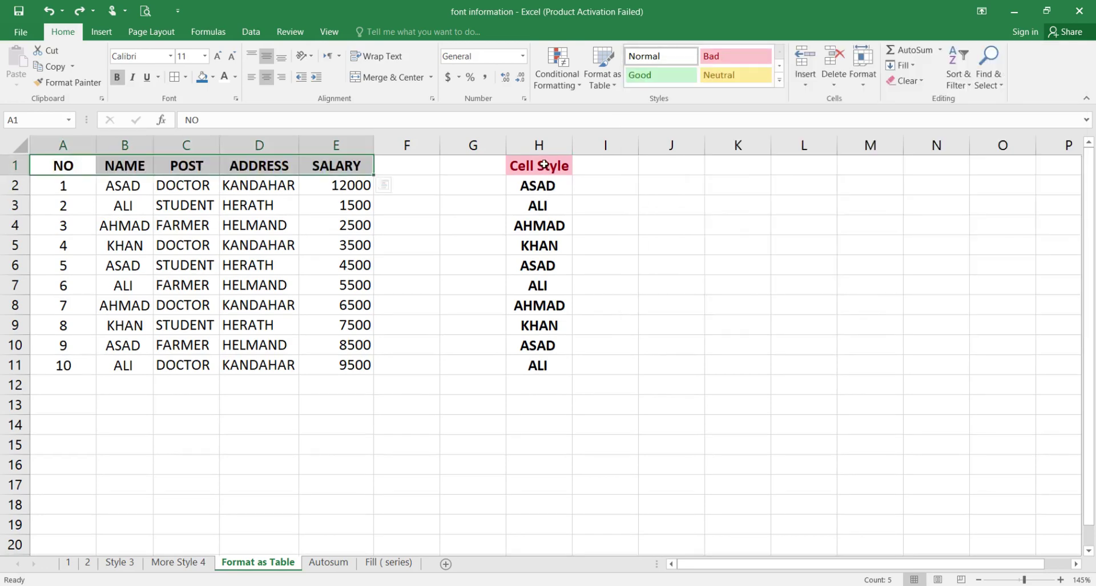
pyautogui.moveTo(544, 166); pyautogui.dragTo(557, 360)
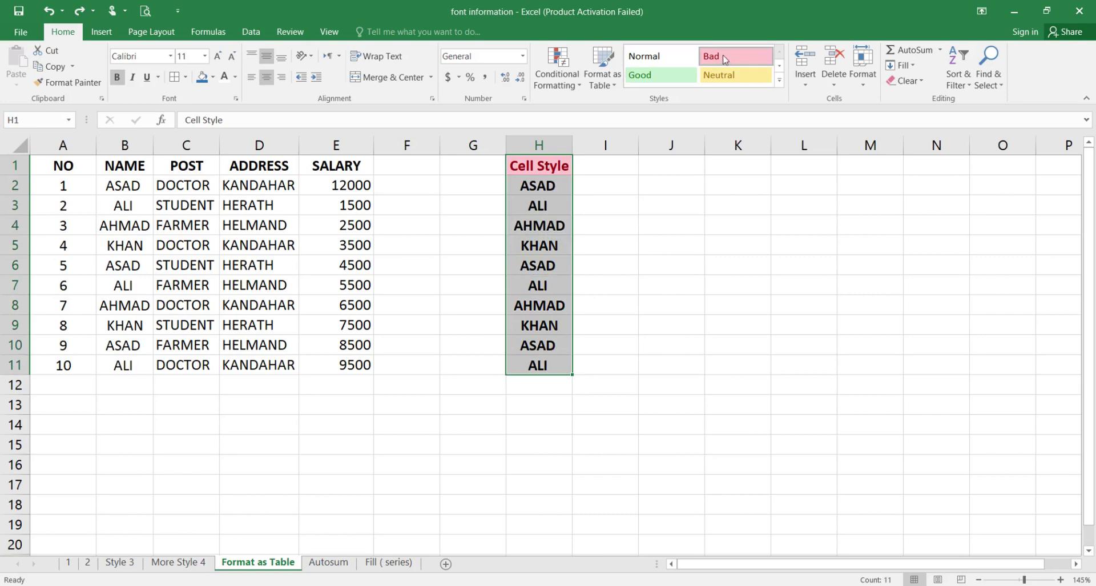
pyautogui.click(779, 80)
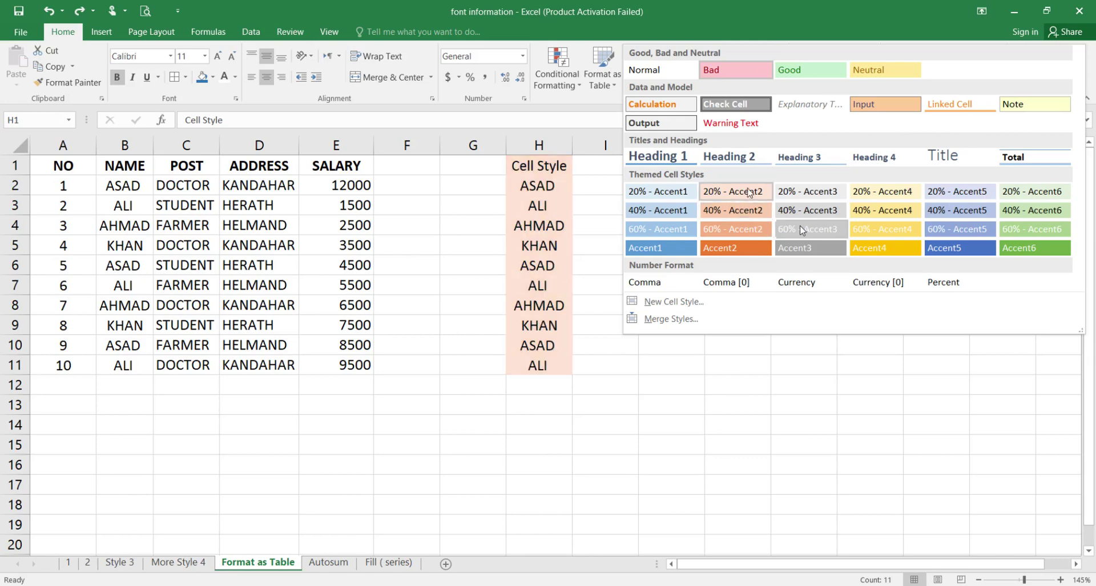
pyautogui.click(953, 228)
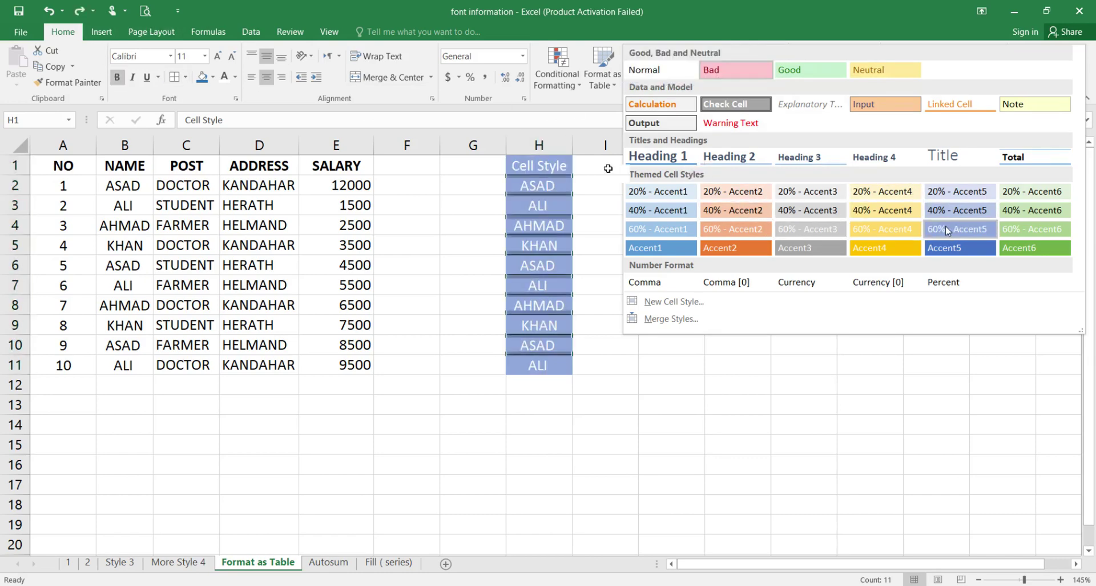
pyautogui.click(946, 229)
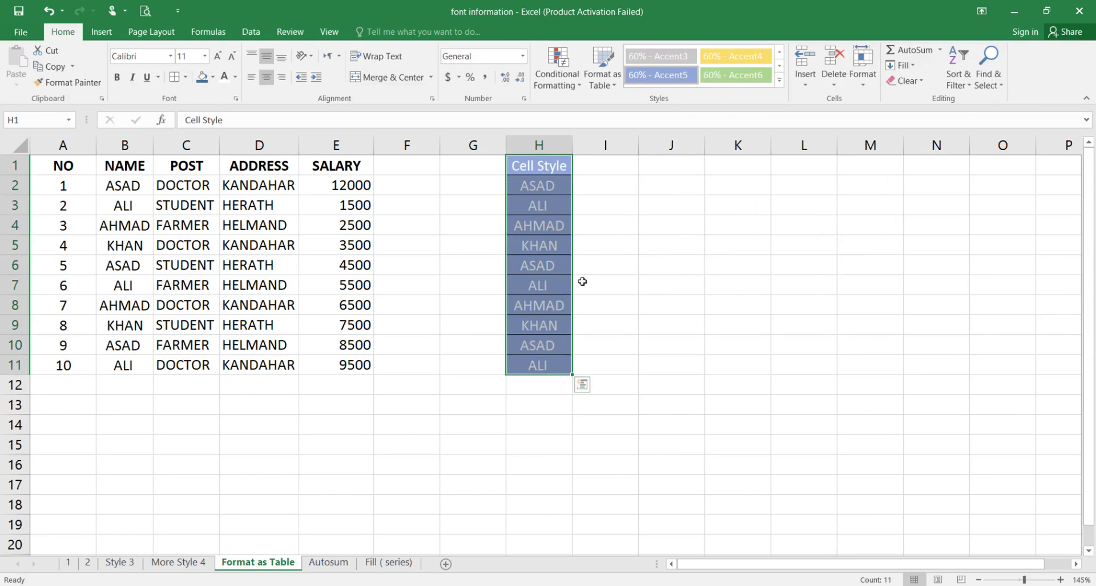
# Examine the new cell style settings for H1:H11, including the Number and Accounting format categories.
pyautogui.click(541, 326)
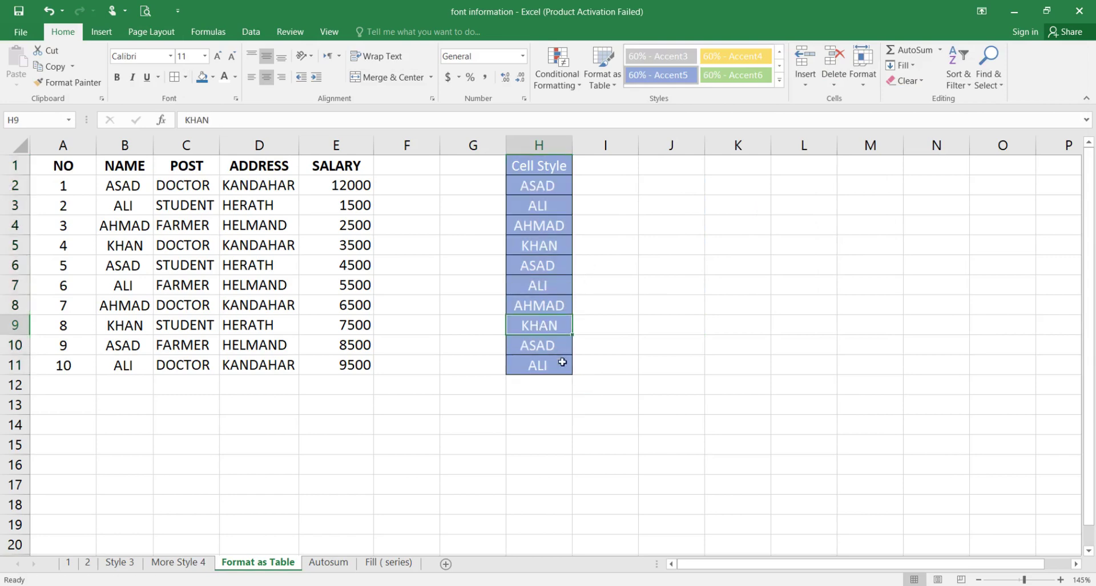
pyautogui.click(552, 188)
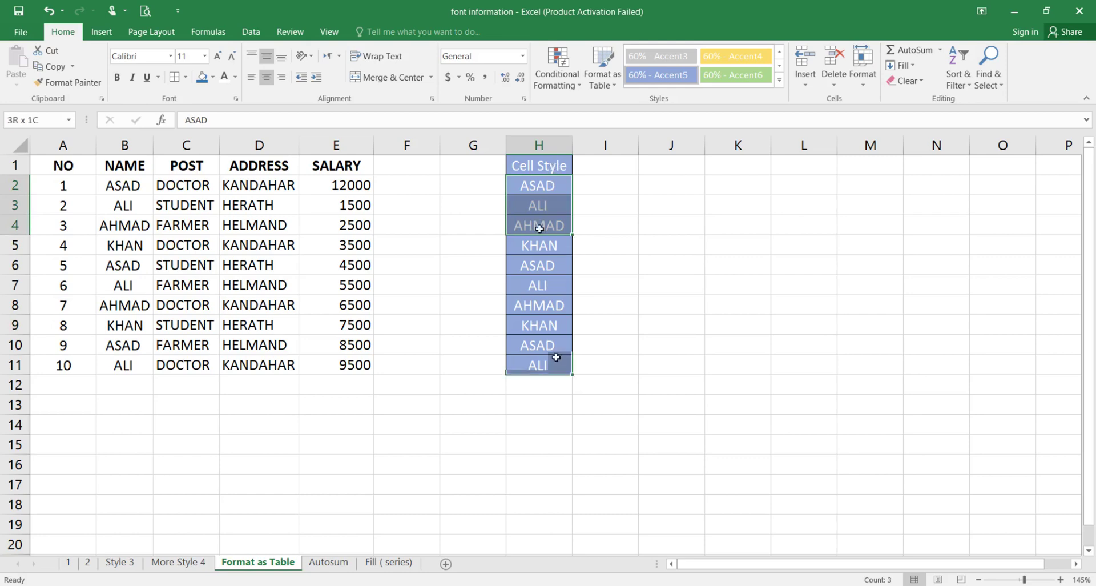
pyautogui.click(605, 74)
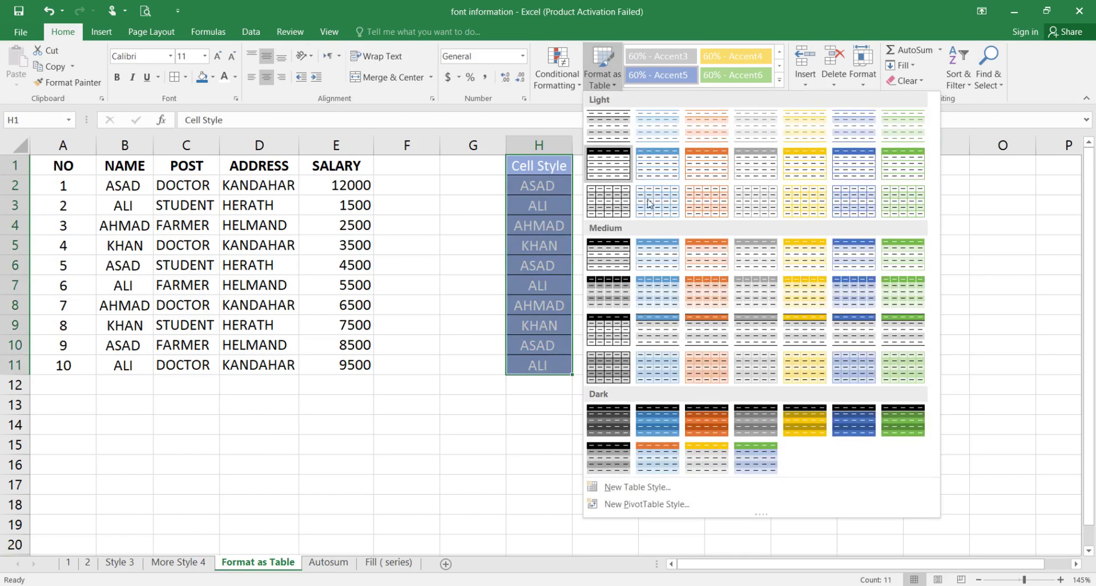
pyautogui.click(780, 81)
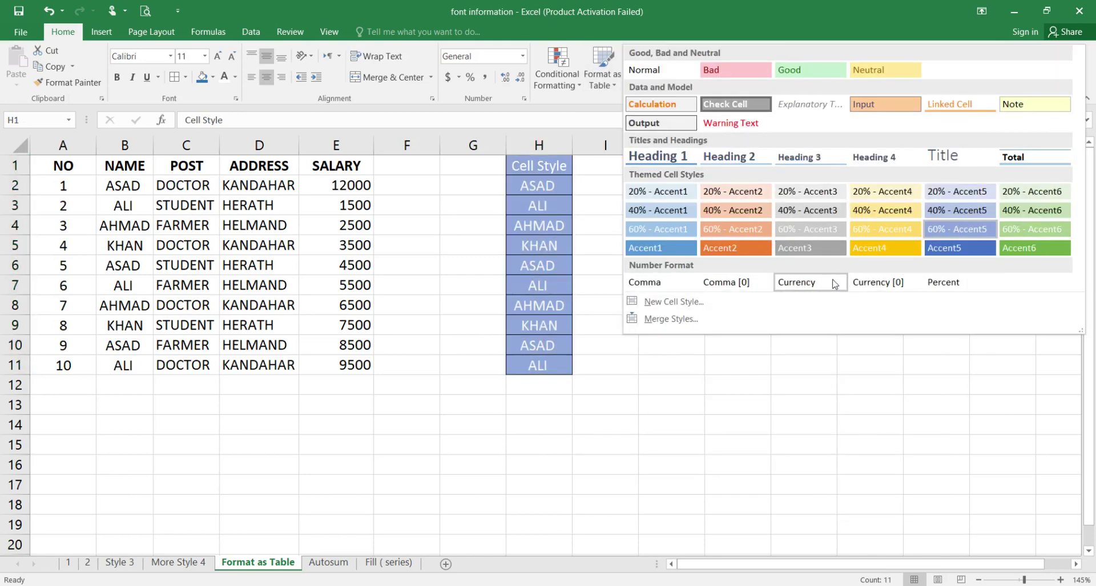
pyautogui.click(674, 301)
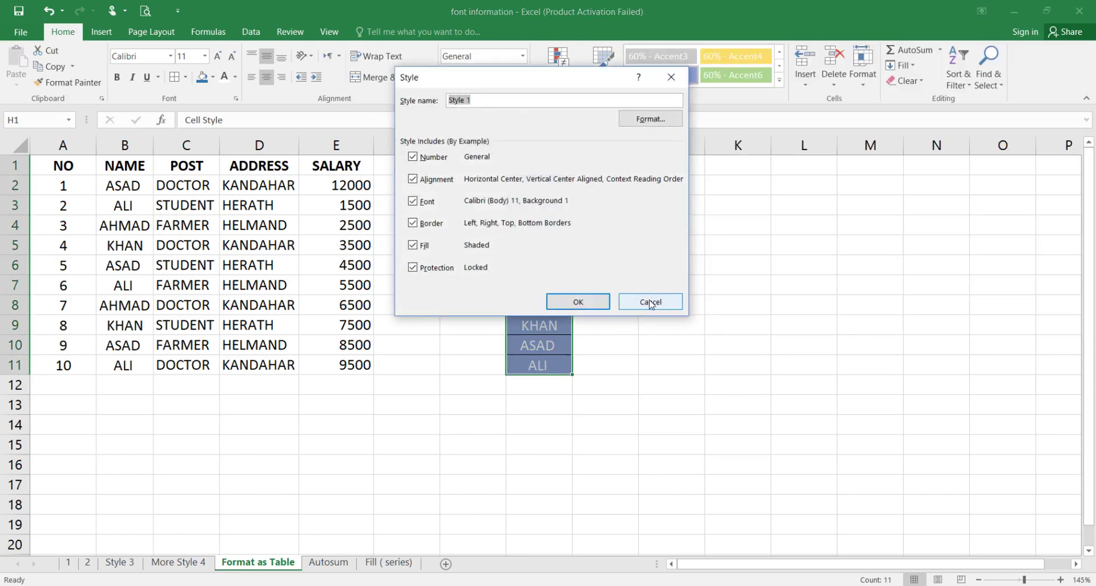
pyautogui.click(650, 119)
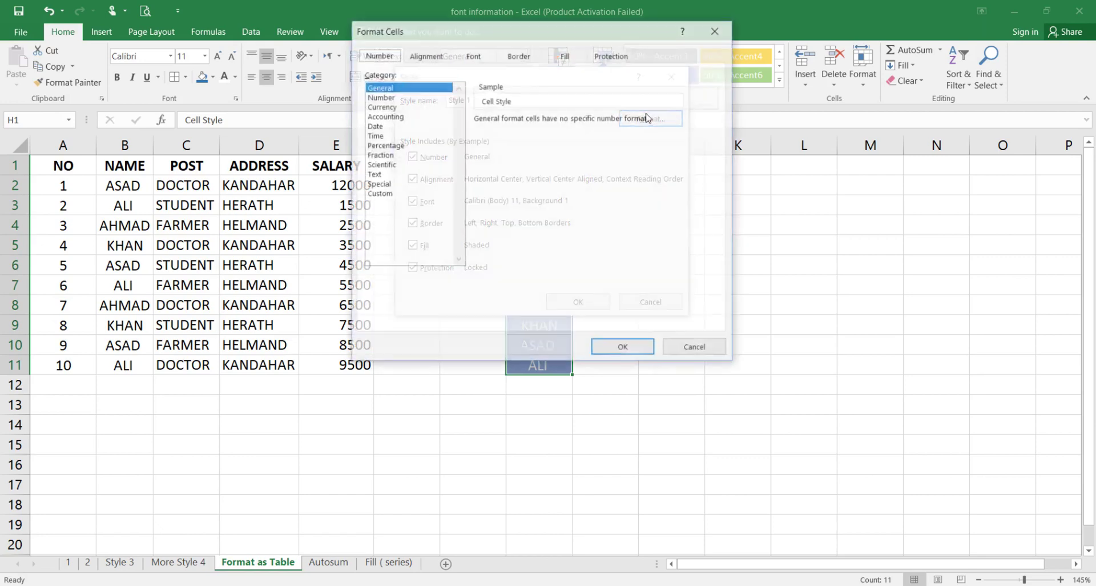
pyautogui.click(389, 97)
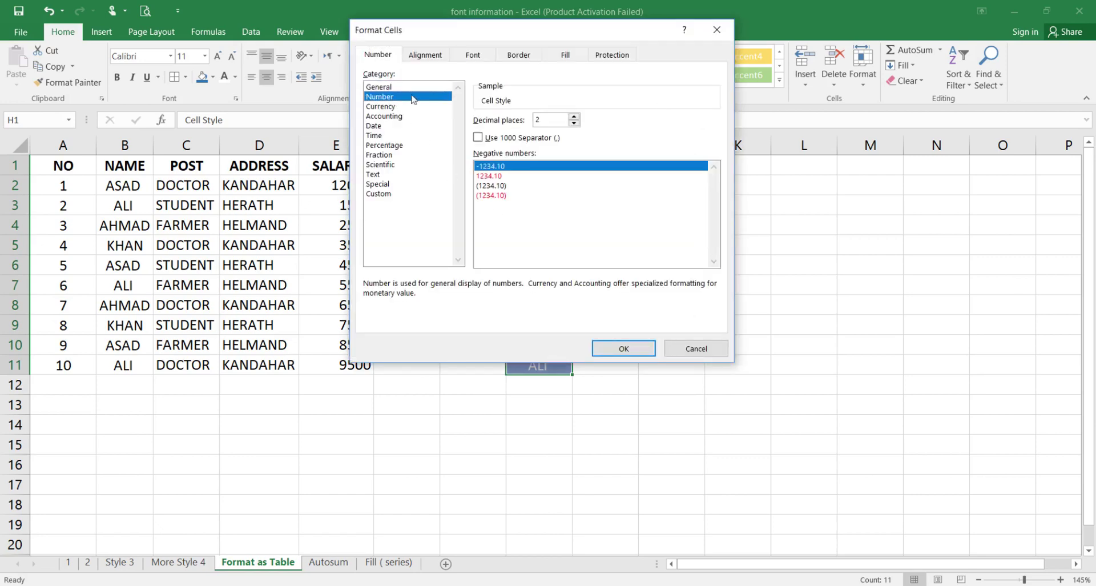
pyautogui.click(417, 116)
pyautogui.click(693, 349)
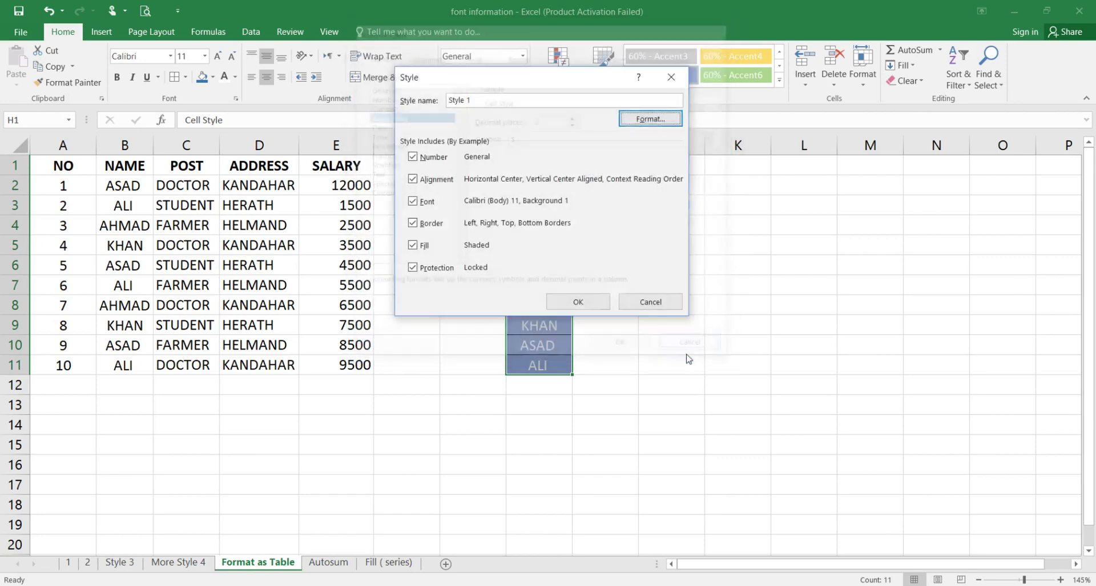
pyautogui.click(594, 302)
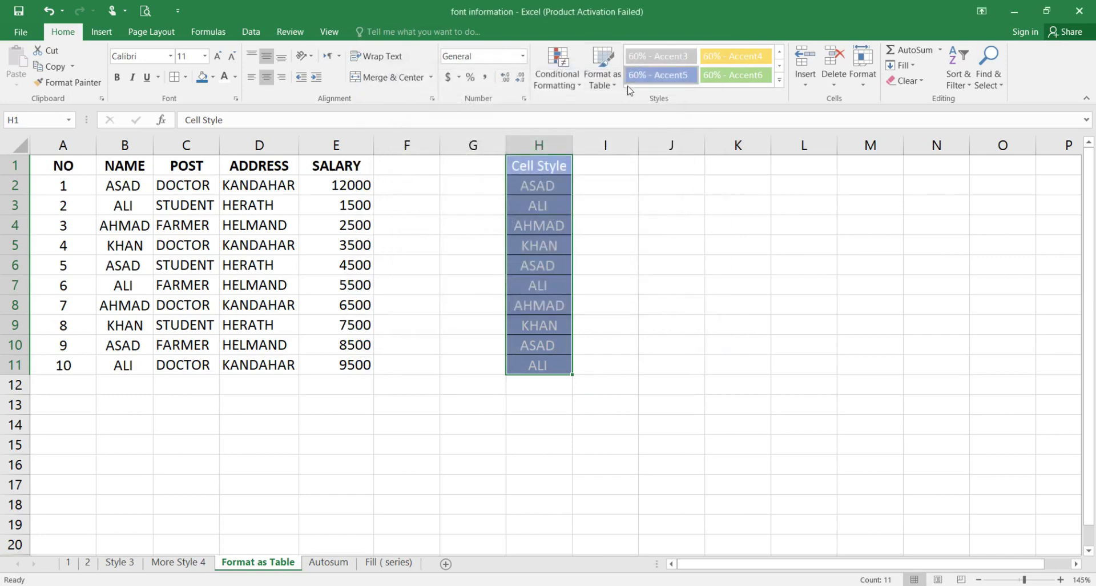
# Reset the cells H1:H11 to the Normal cell style.
pyautogui.click(779, 79)
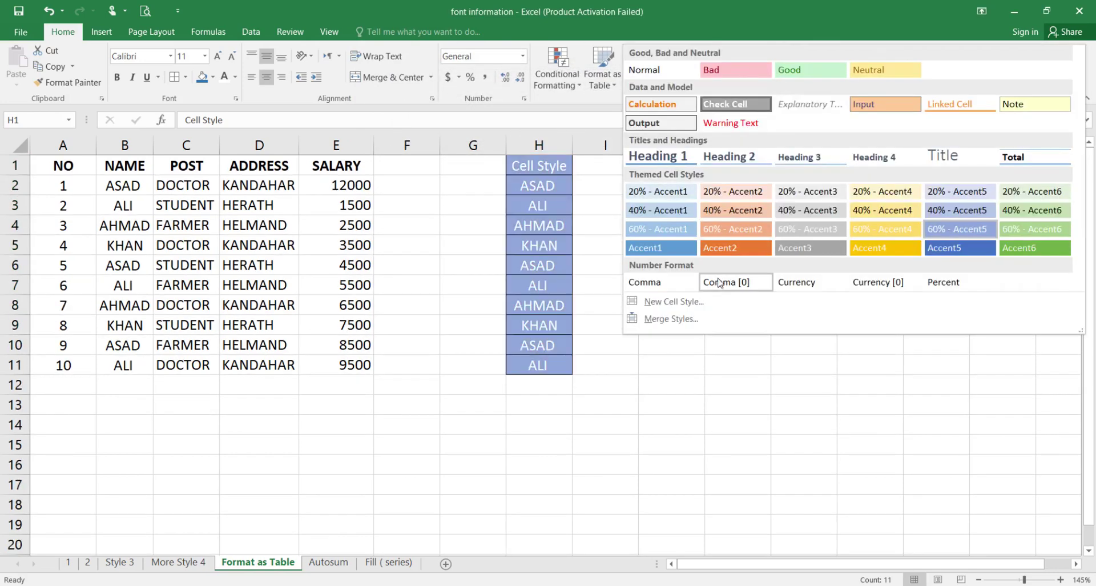
pyautogui.click(791, 285)
pyautogui.click(779, 83)
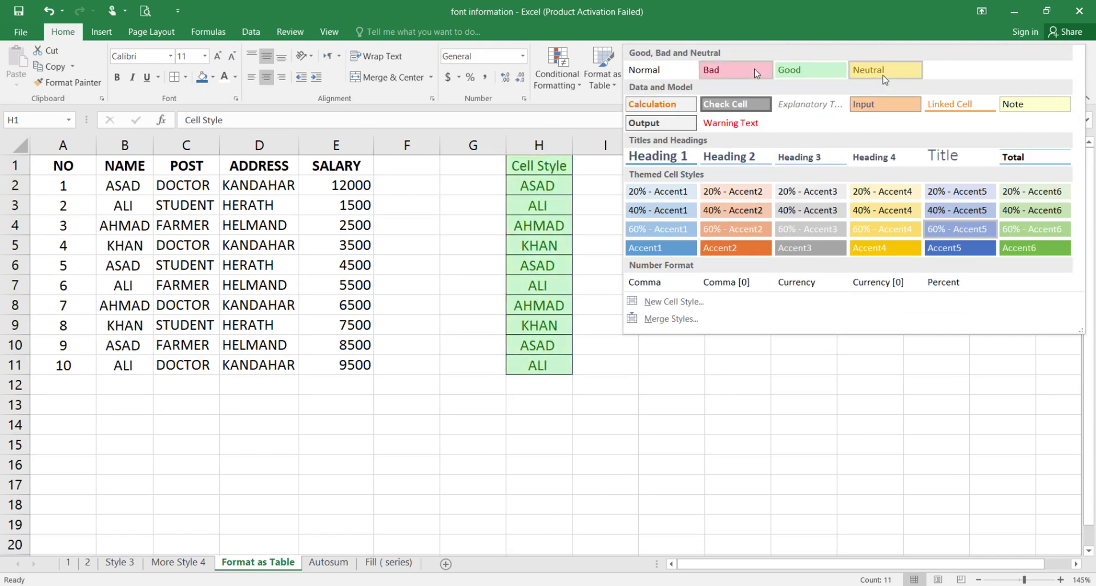
pyautogui.click(669, 72)
# Make the Cell Style heading in cell H1 bold.
pyautogui.click(548, 183)
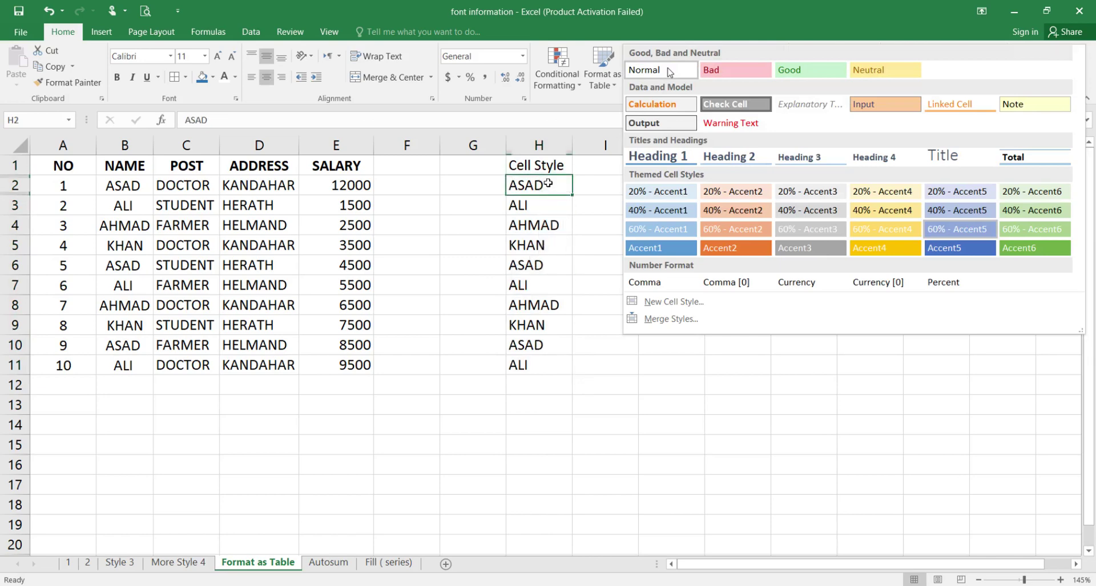
pyautogui.click(545, 169)
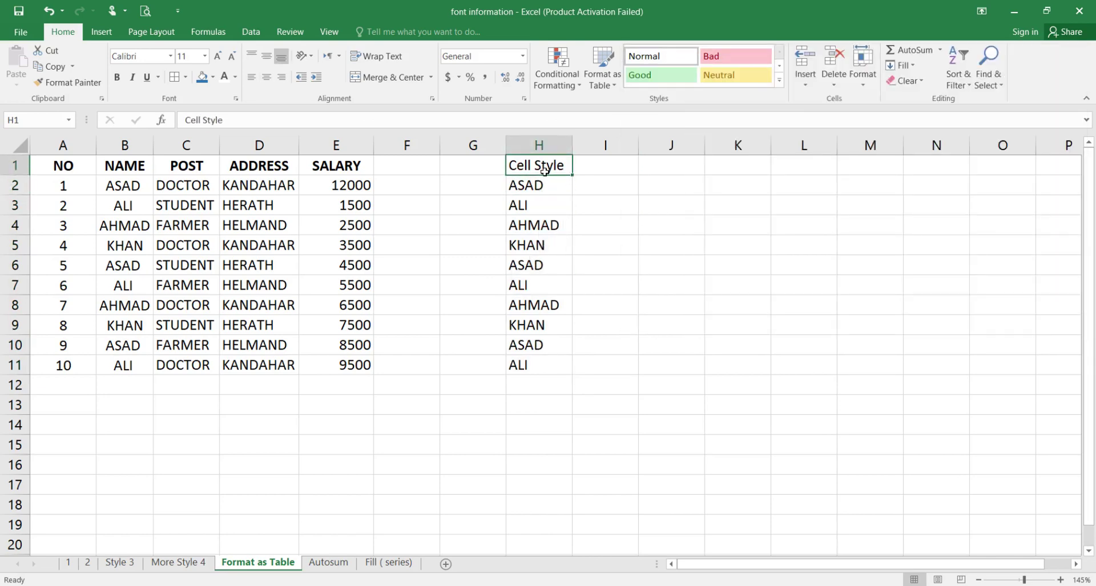
pyautogui.click(545, 178)
pyautogui.click(544, 172)
pyautogui.hotkey('ctrl', 'b')
pyautogui.moveTo(554, 168); pyautogui.dragTo(555, 323)
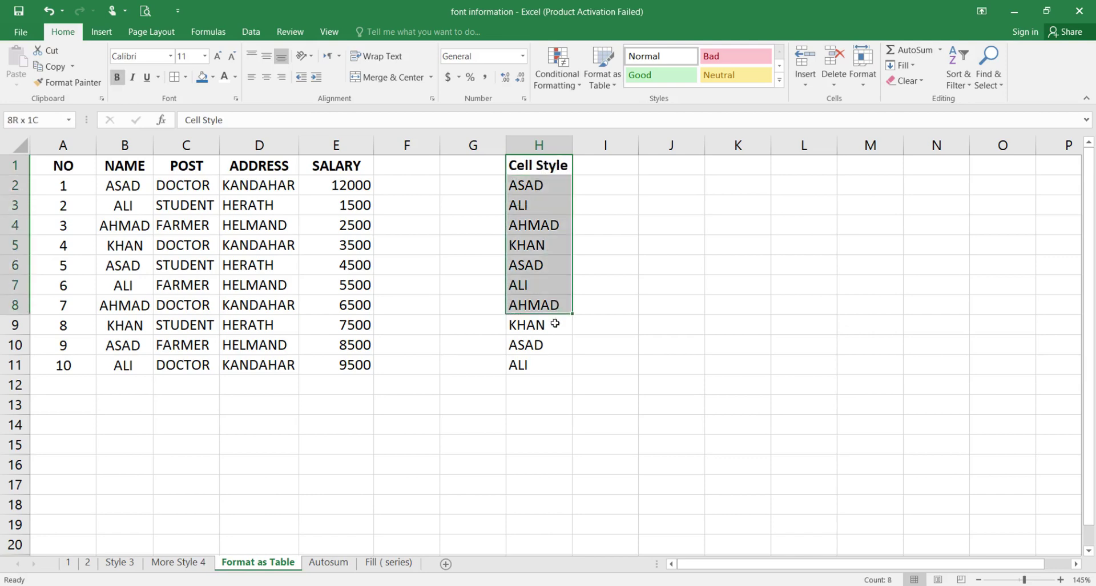
pyautogui.click(671, 244)
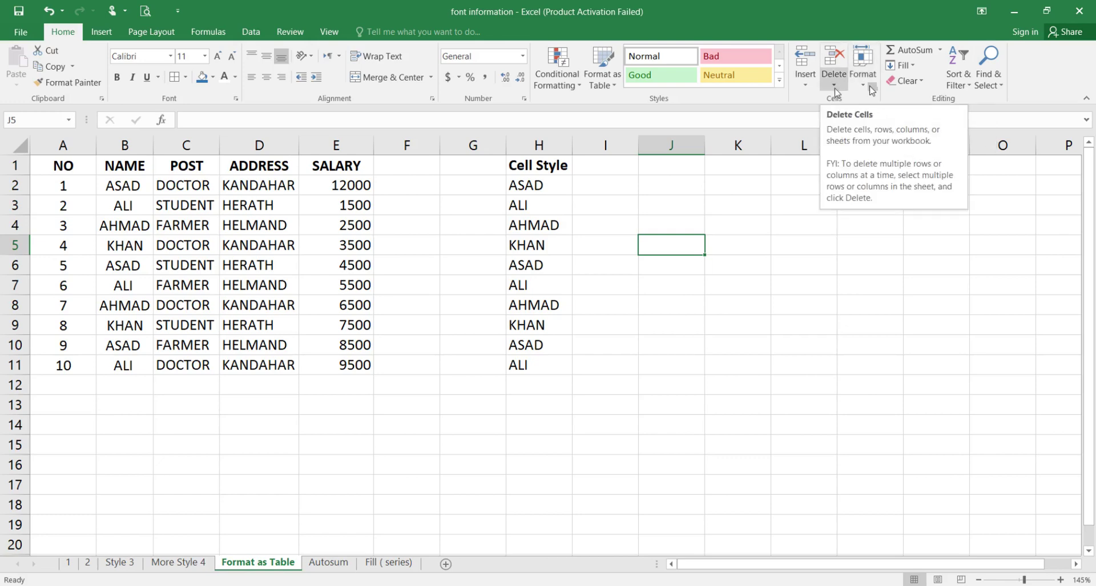
# Insert a blank cell at C5 in the POST column, shifting the existing cells down.
pyautogui.click(805, 85)
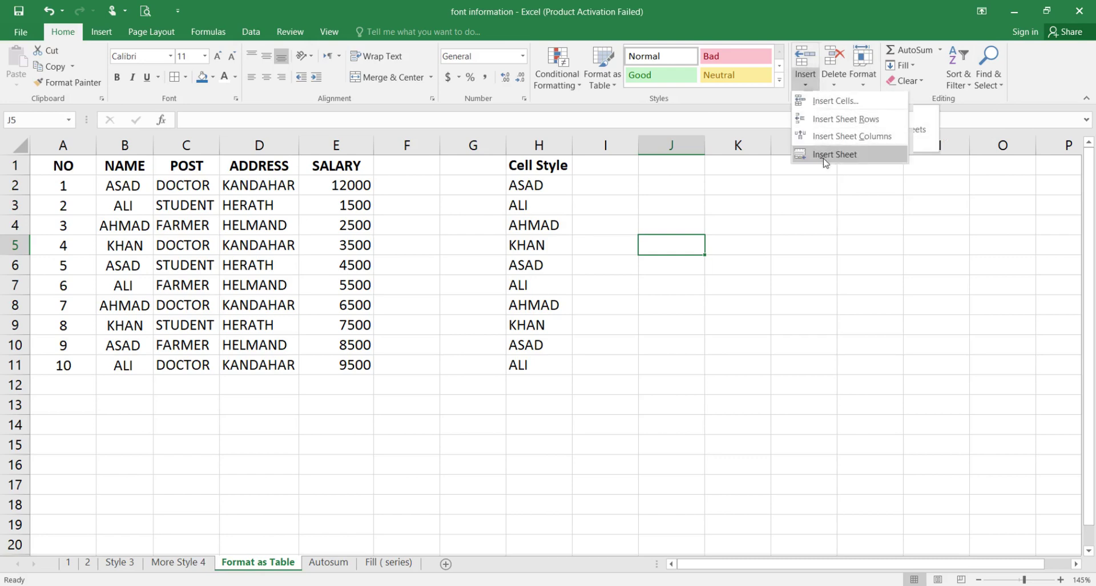
pyautogui.click(849, 102)
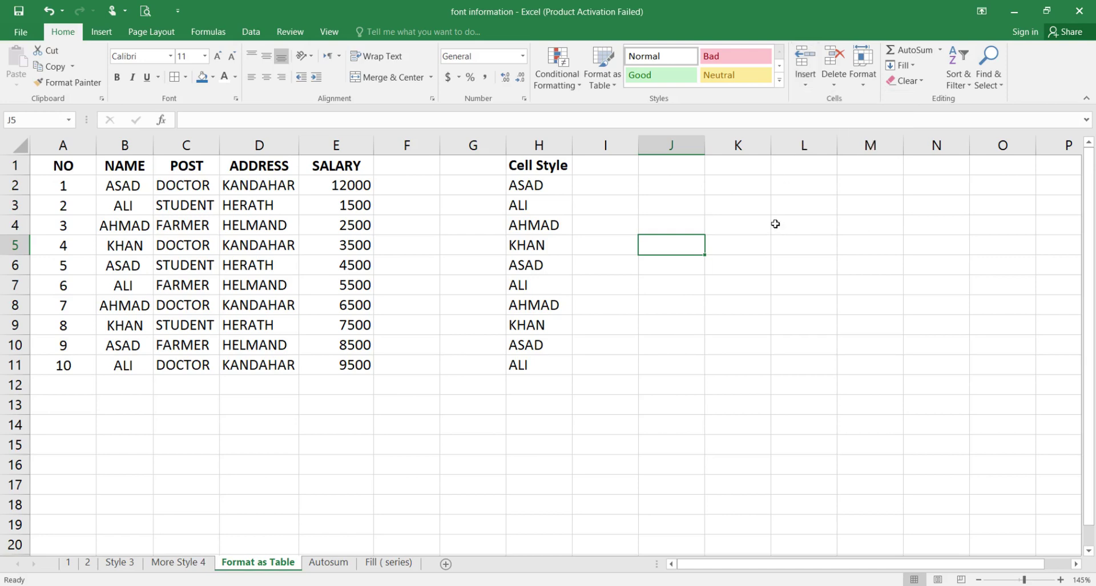
pyautogui.click(162, 249)
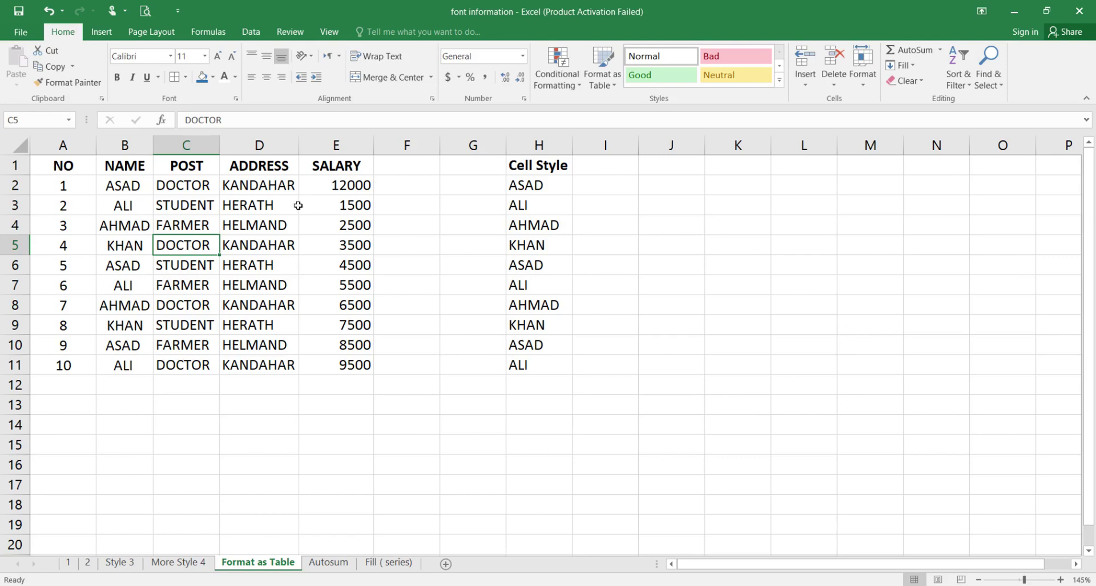
pyautogui.click(805, 85)
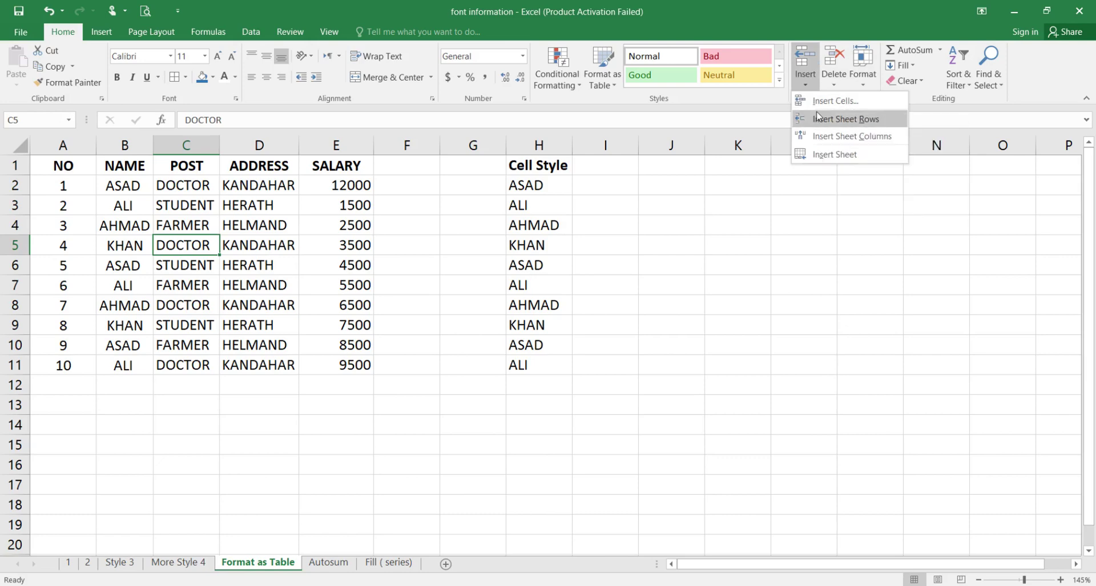
pyautogui.click(821, 107)
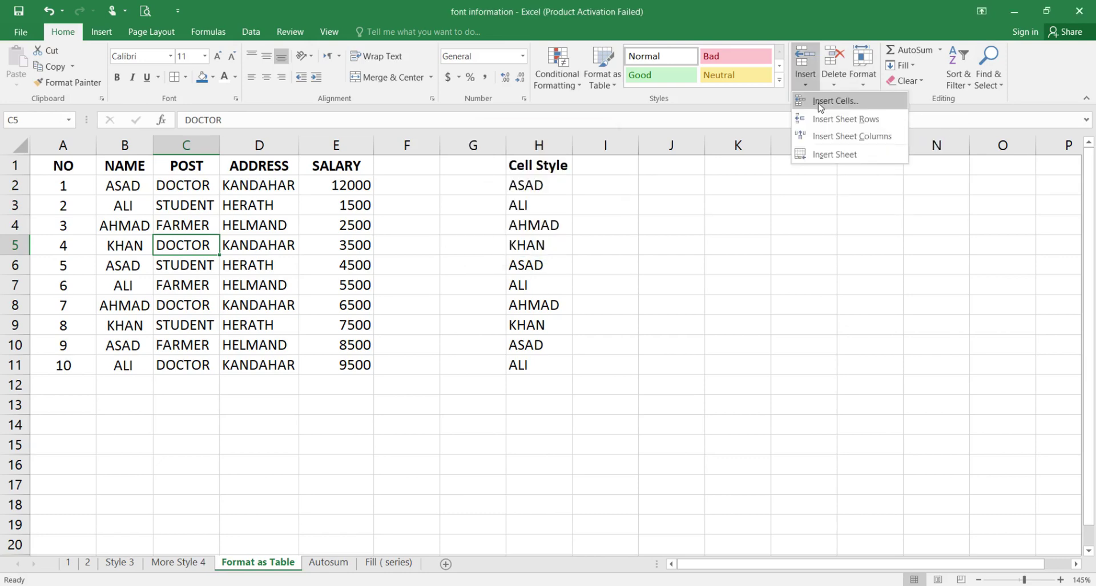
pyautogui.click(821, 106)
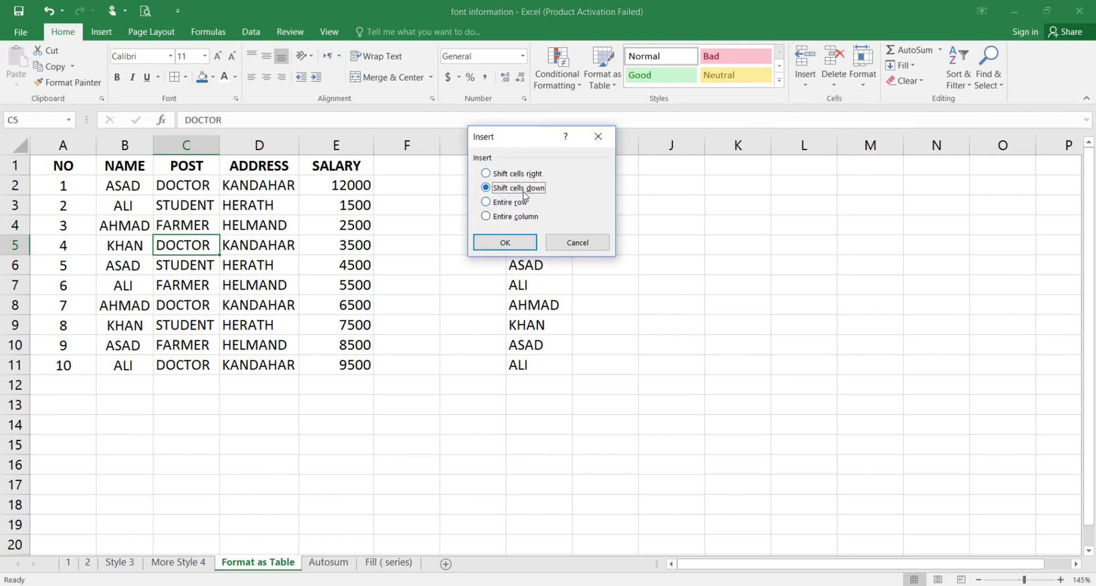
pyautogui.click(515, 241)
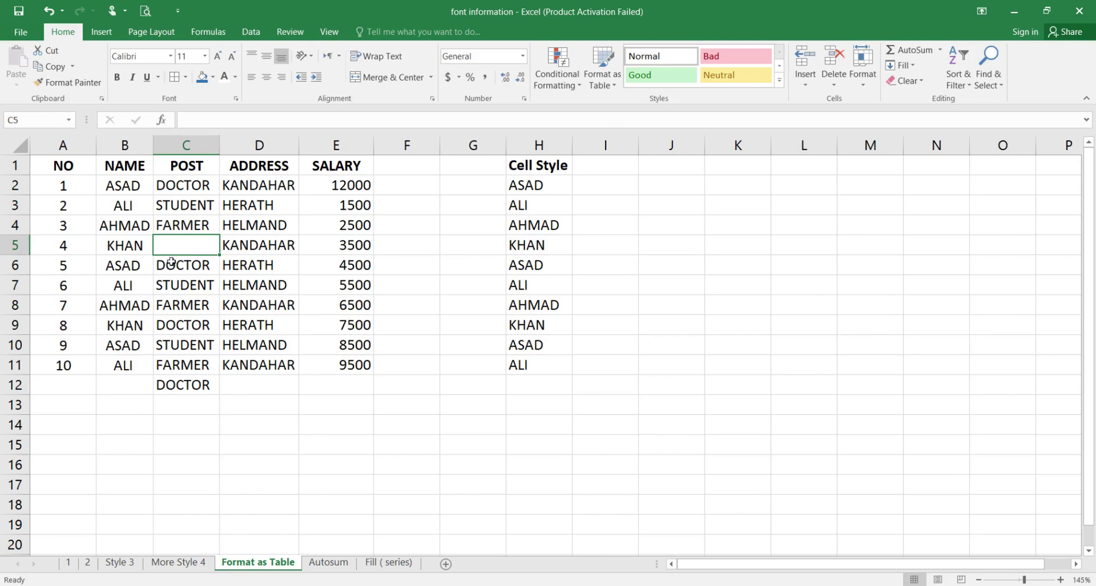
# Undo the blank cell insertion at C5 in the POST column.
pyautogui.hotkey('ctrl', 'z')
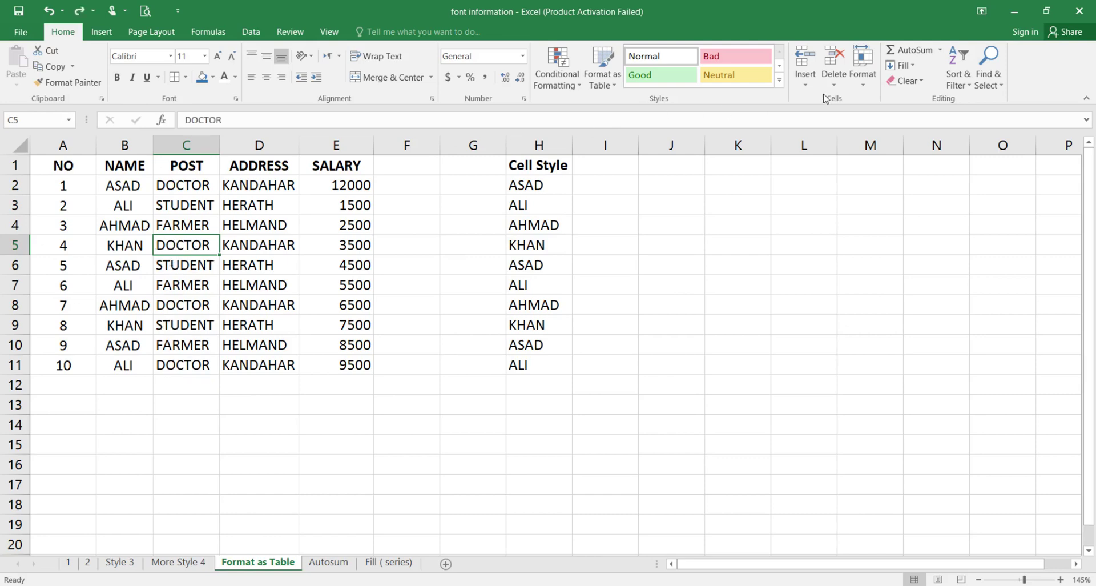
# Insert a blank cell at C5 with the existing cells shifted right, and undo the insertion.
pyautogui.click(804, 86)
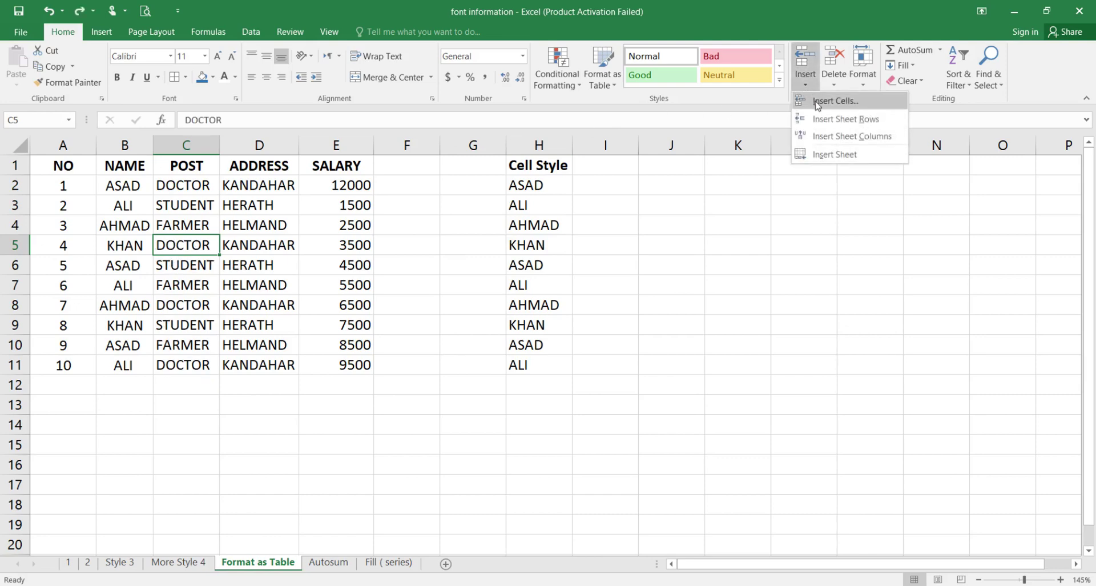
pyautogui.click(816, 102)
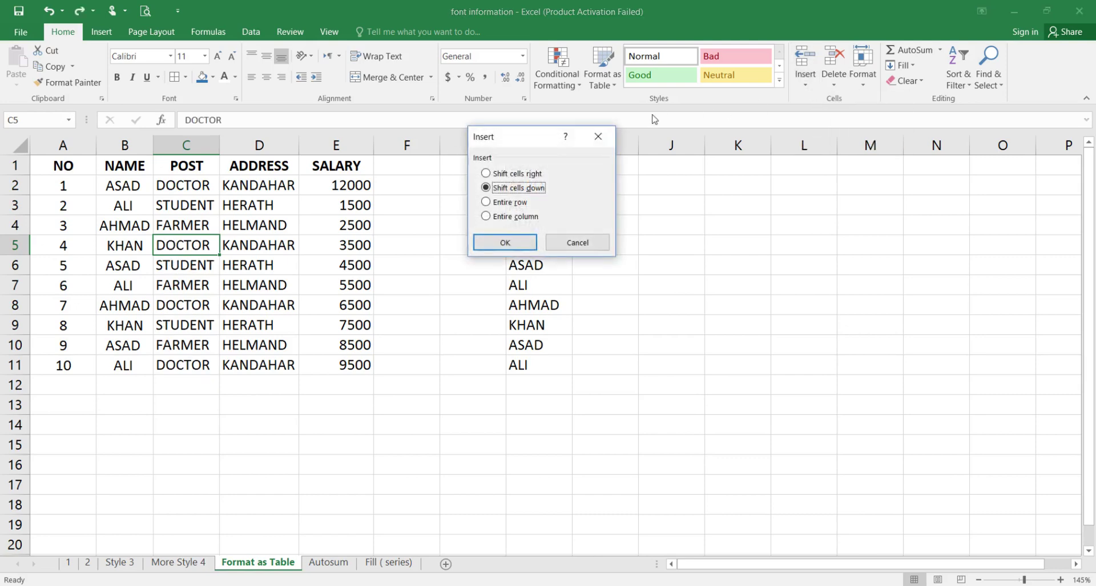
pyautogui.click(505, 175)
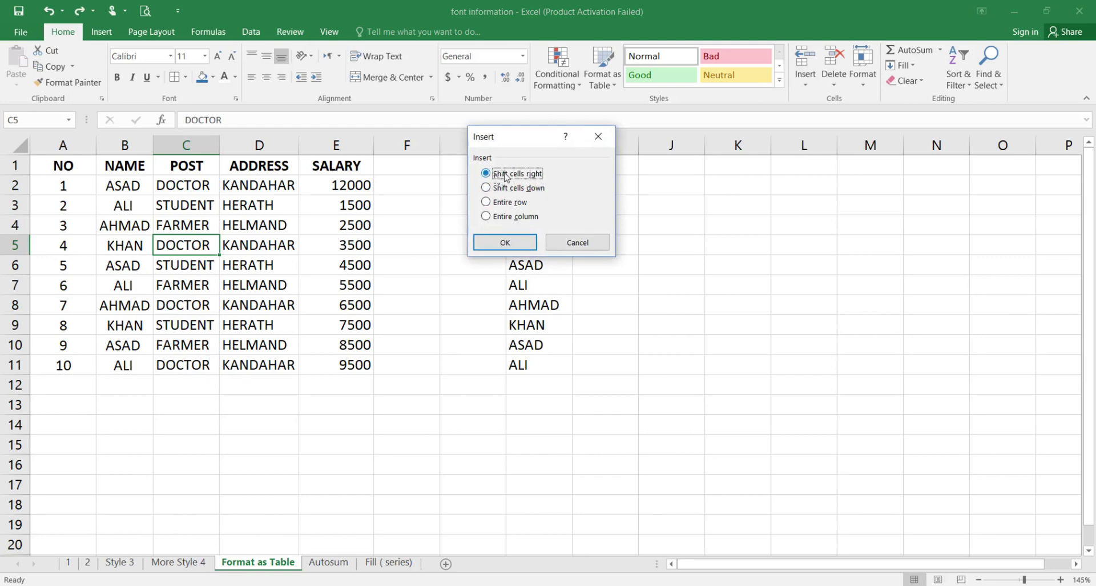
pyautogui.click(507, 242)
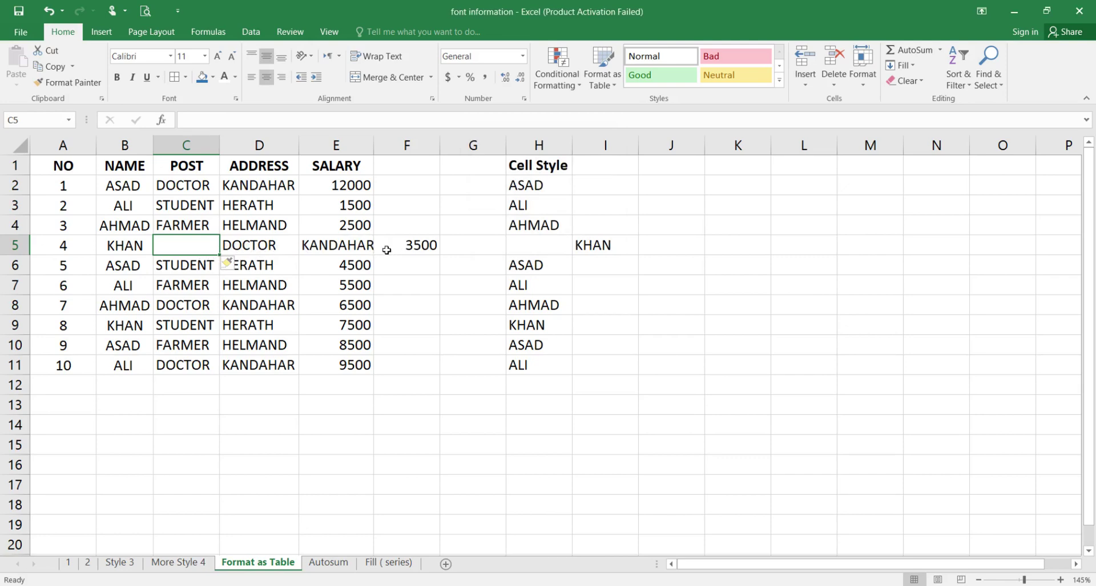
pyautogui.hotkey('ctrl', 'z')
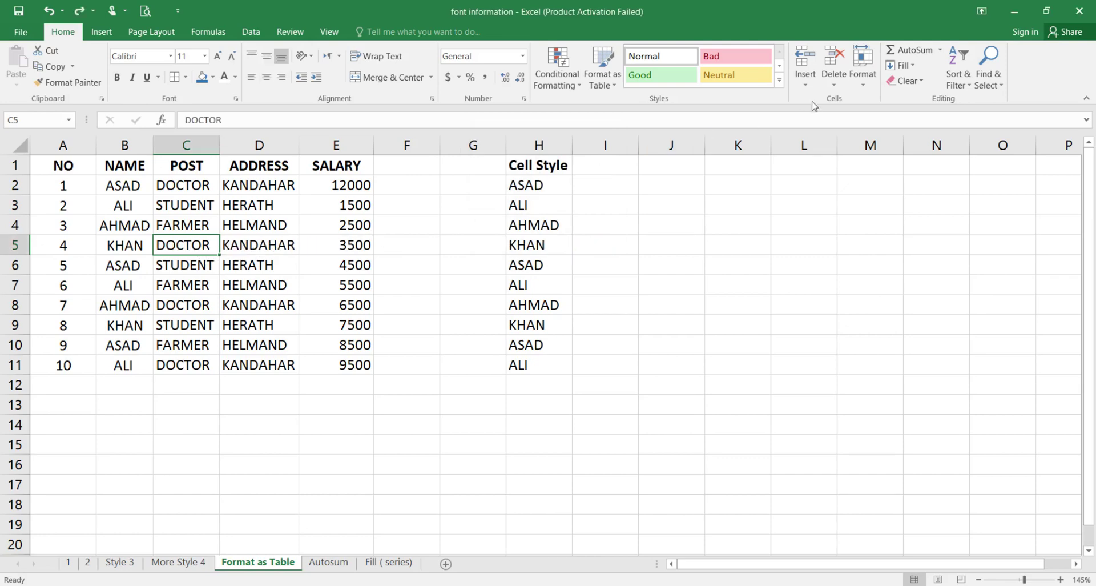
# Try the Entire row option of Insert Cells at C5 to add a blank row above row 5.
pyautogui.click(805, 85)
pyautogui.click(805, 101)
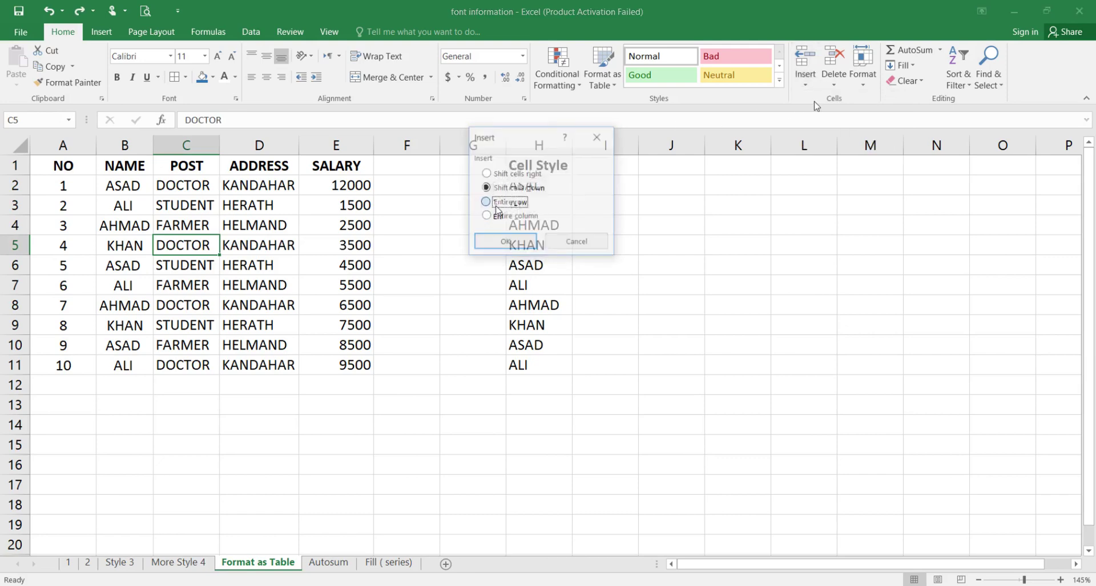
pyautogui.click(496, 208)
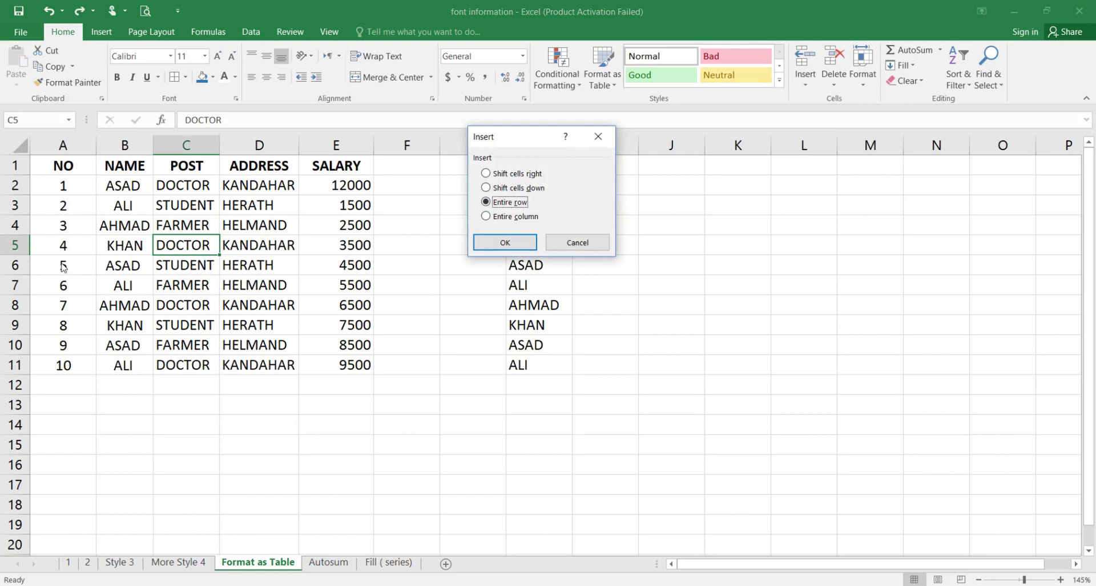
pyautogui.click(510, 241)
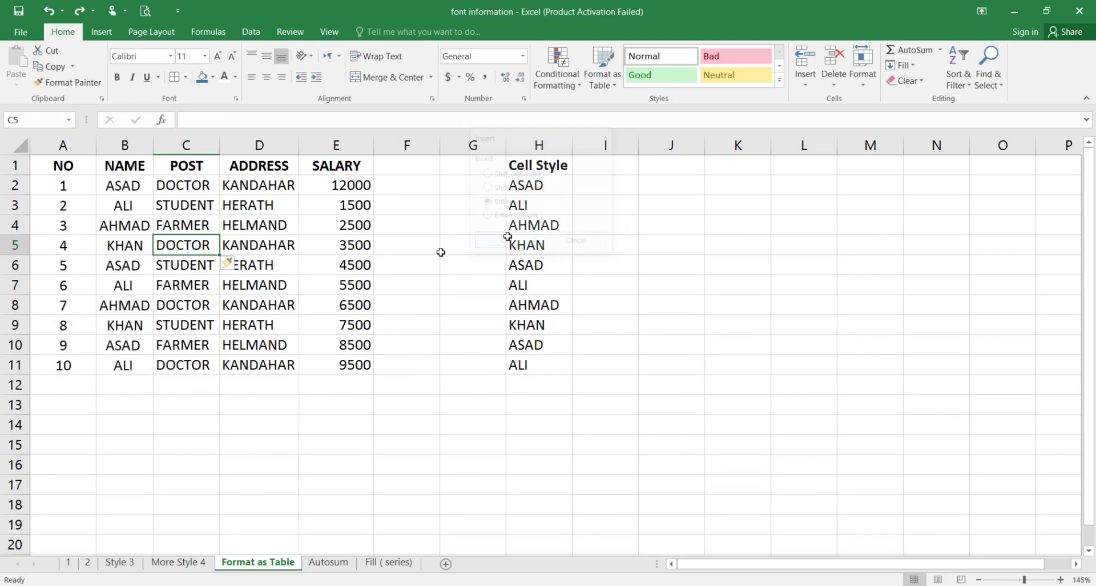
# Insert a blank column before POST using the Entire column option of Insert Cells at C5, and undo it.
pyautogui.click(805, 83)
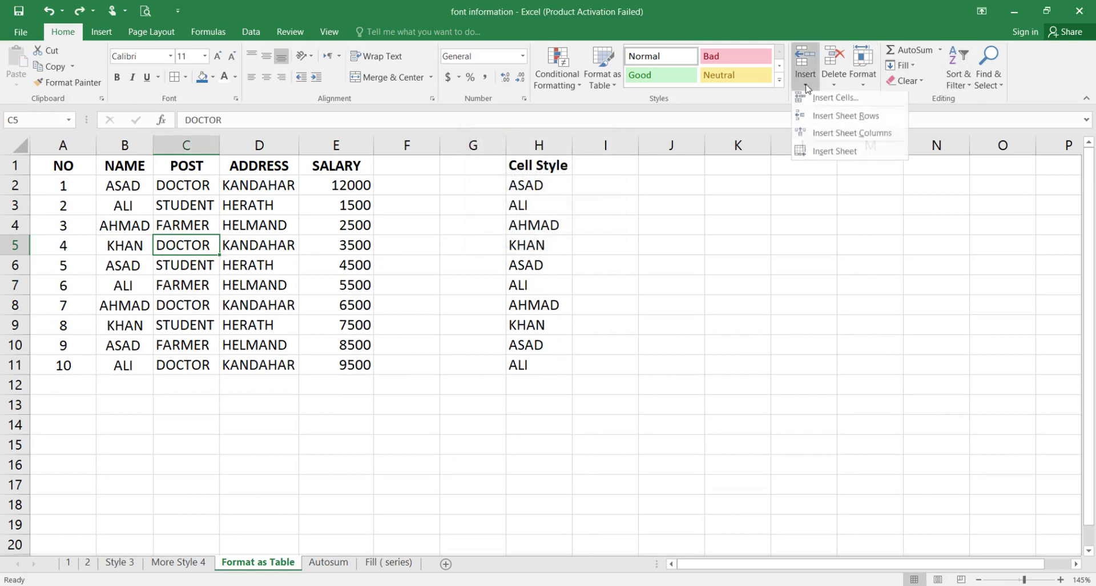
pyautogui.click(825, 101)
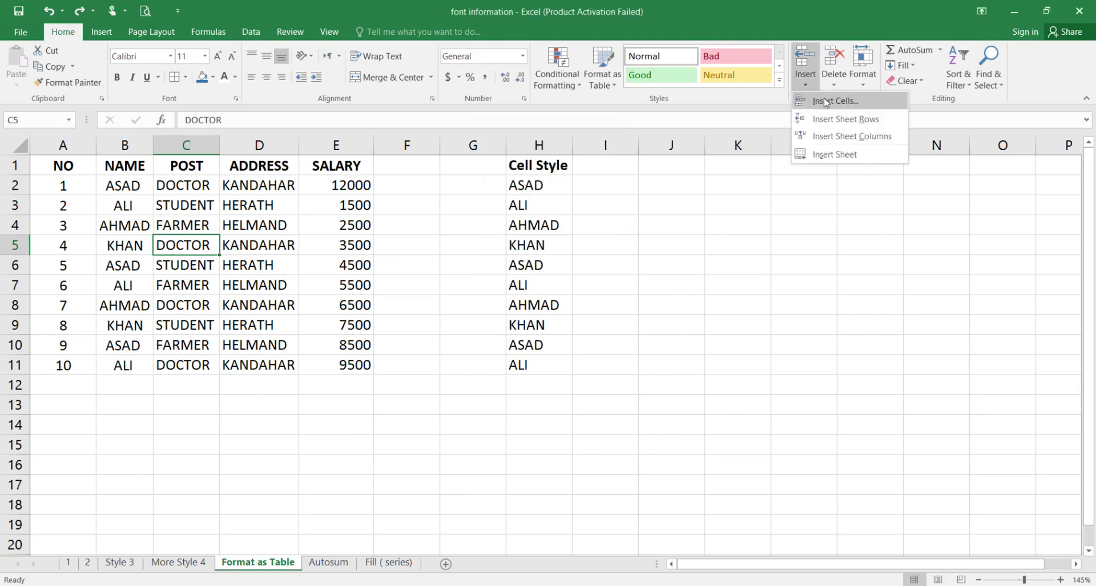
pyautogui.click(825, 101)
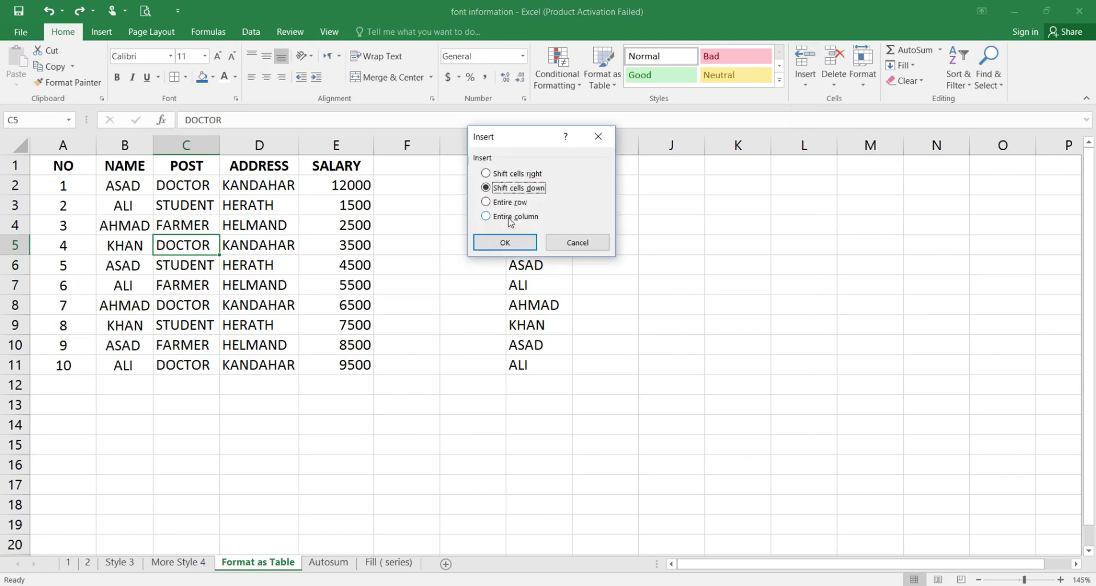
pyautogui.click(486, 216)
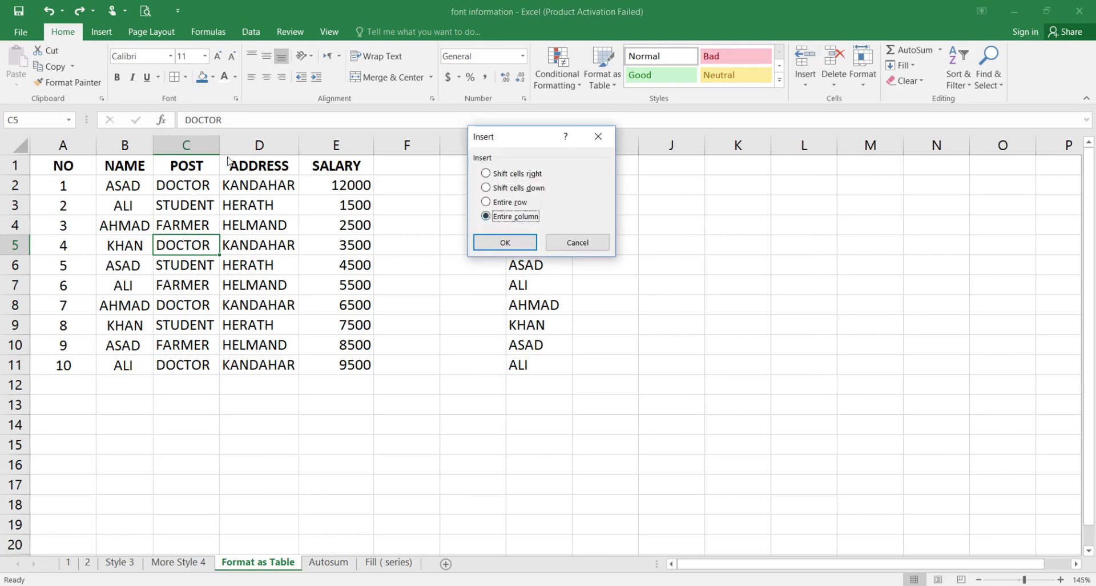
pyautogui.click(495, 247)
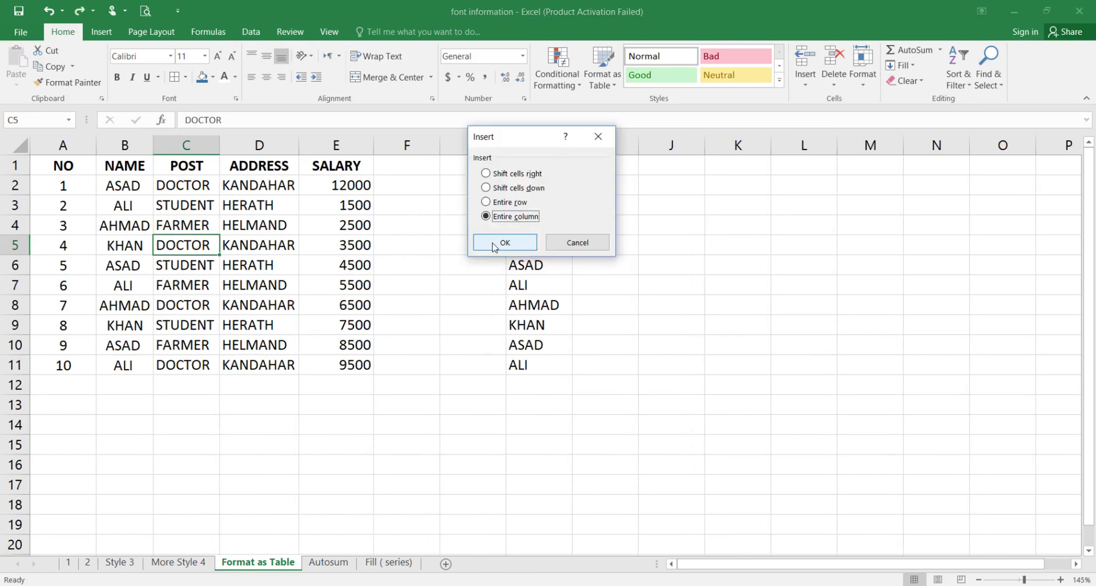
pyautogui.click(494, 245)
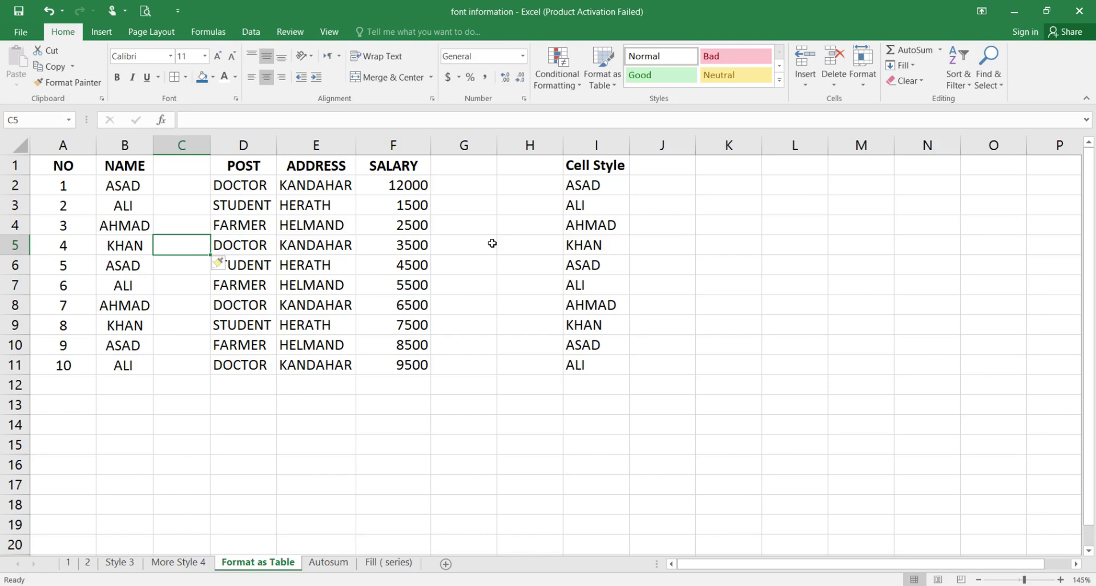
pyautogui.hotkey('ctrl', 'z')
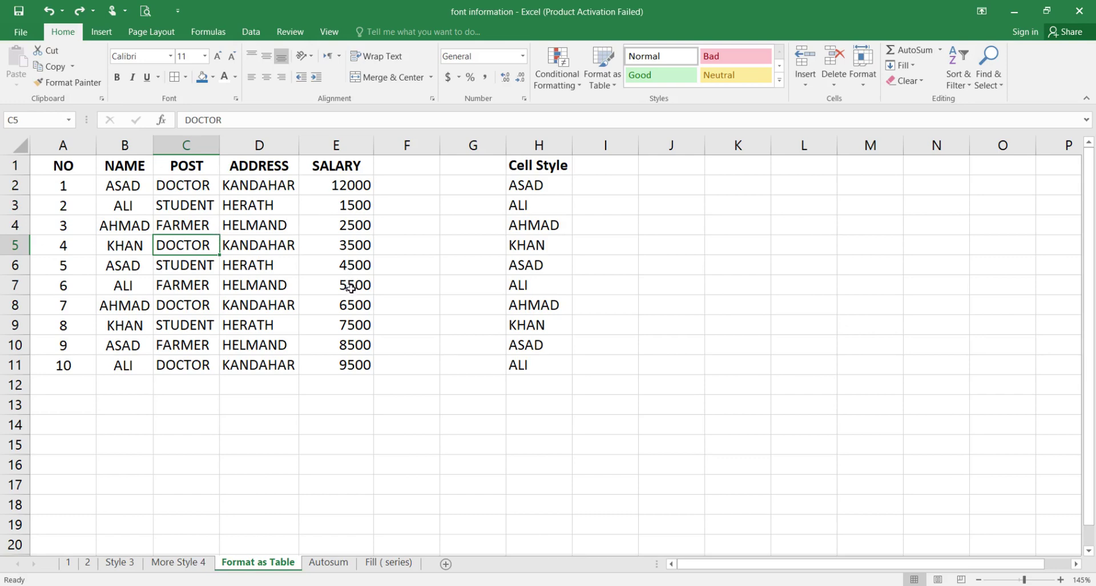
# Insert a blank row above row 5 with Insert Sheet Rows twice, undoing each insertion.
pyautogui.click(815, 88)
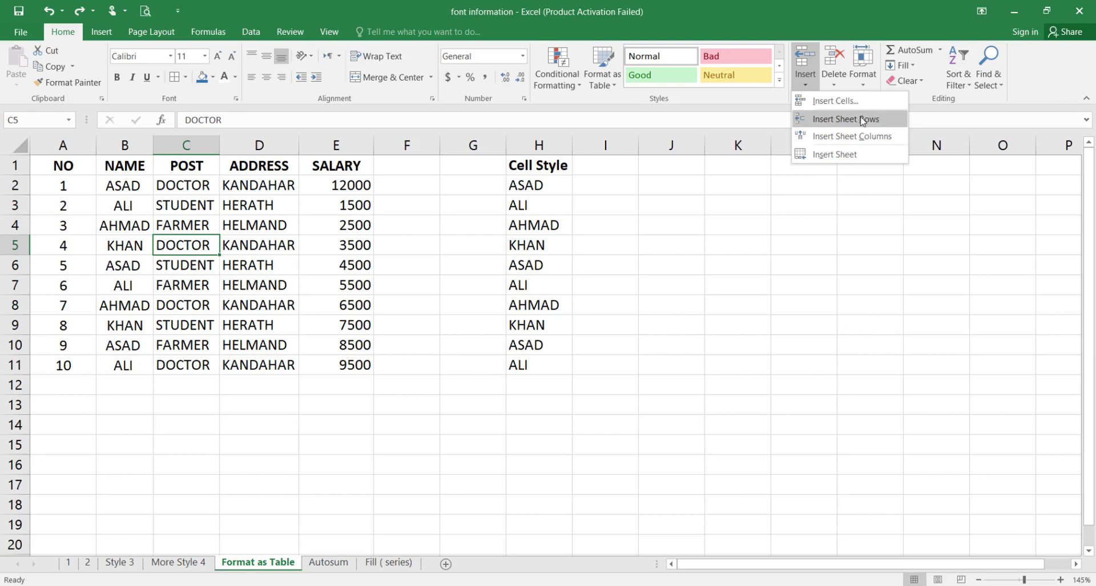
pyautogui.click(865, 122)
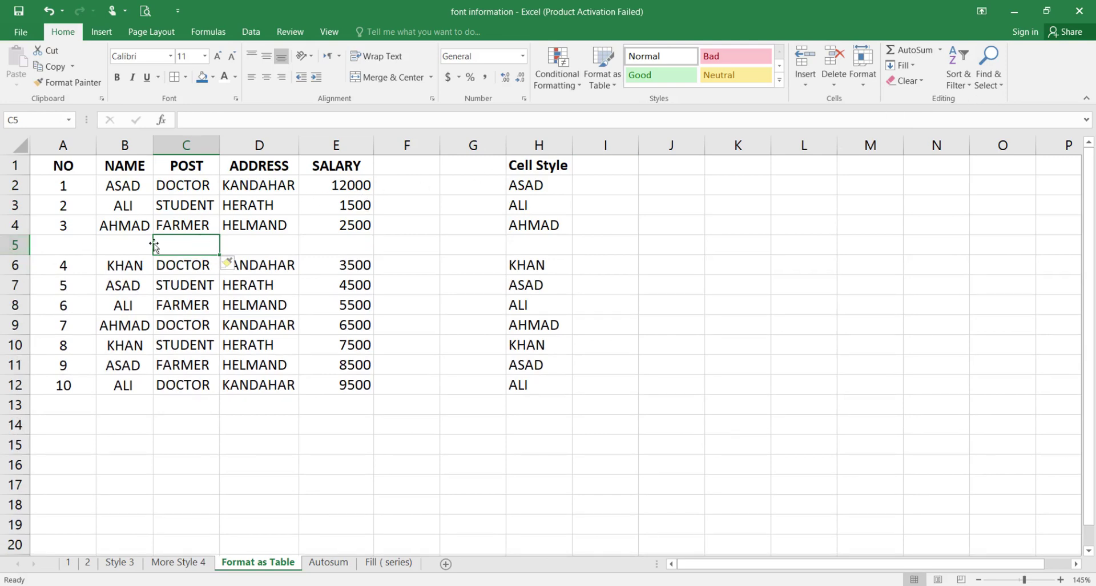
pyautogui.hotkey('ctrl', 'z')
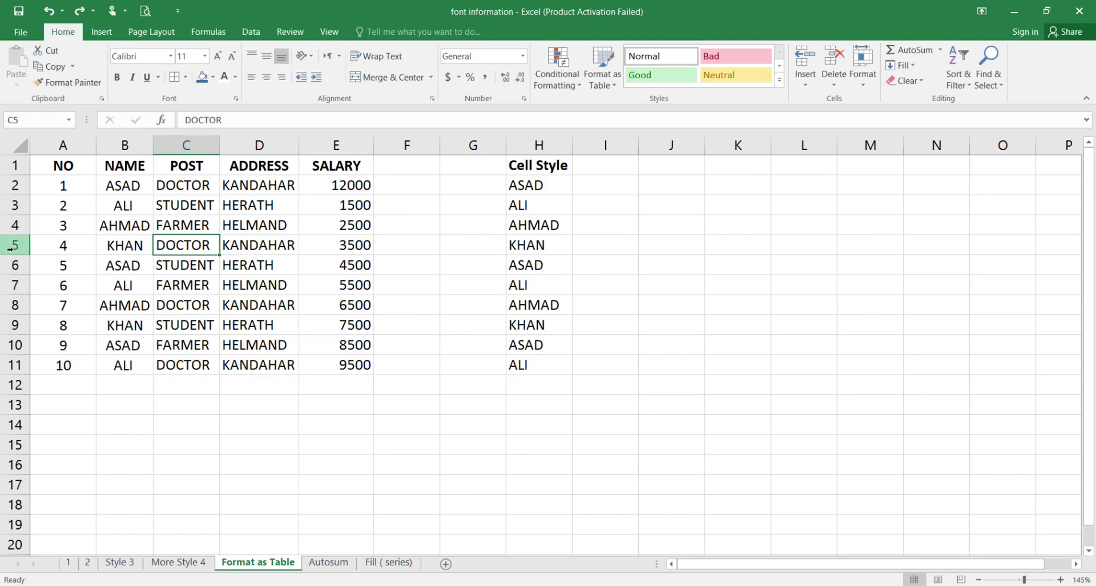
pyautogui.click(805, 84)
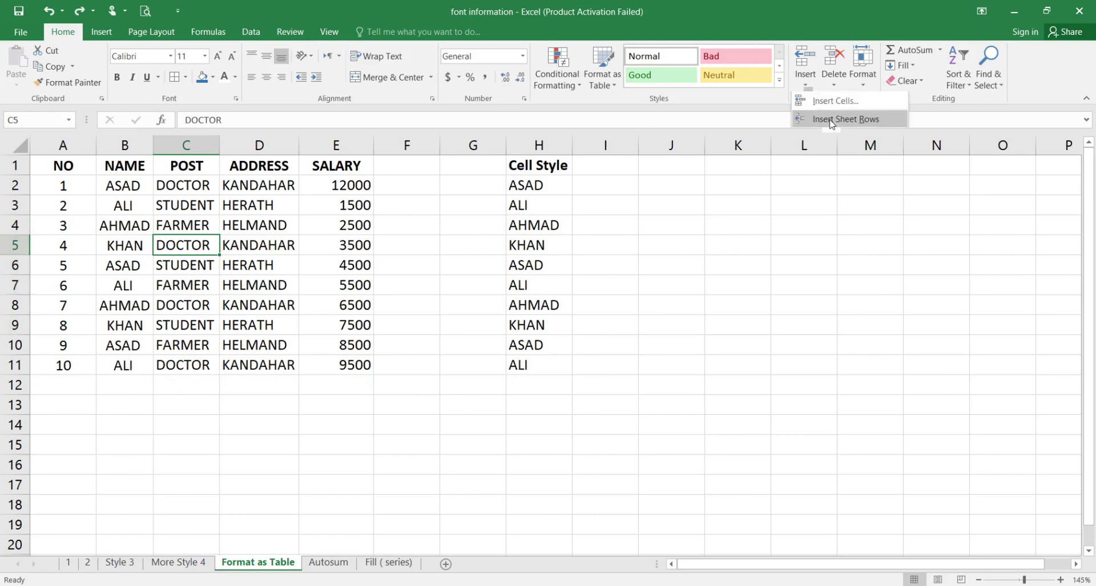
pyautogui.click(830, 120)
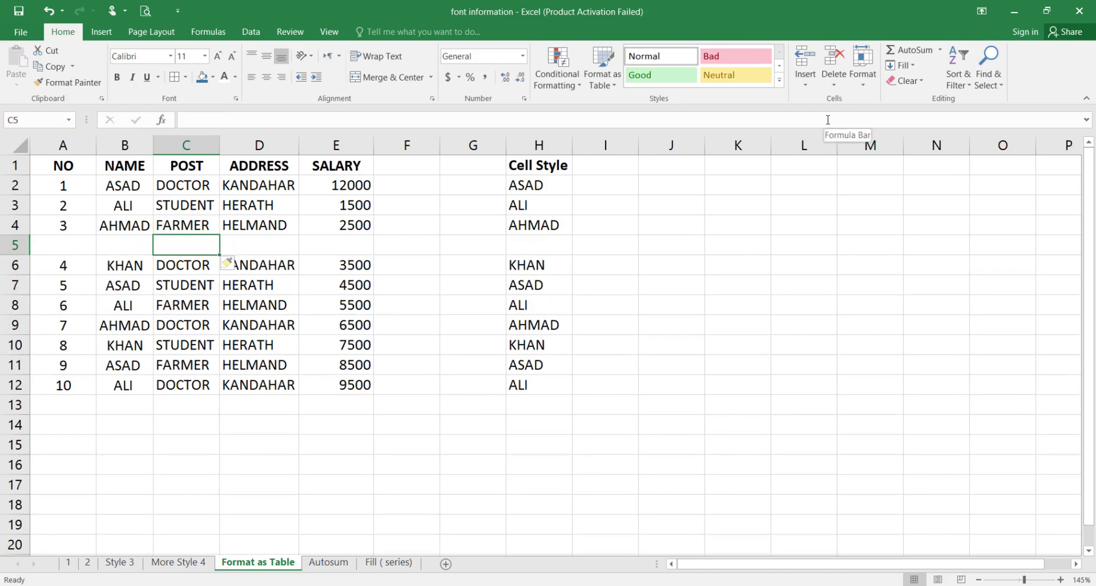
pyautogui.hotkey('ctrl', 'z')
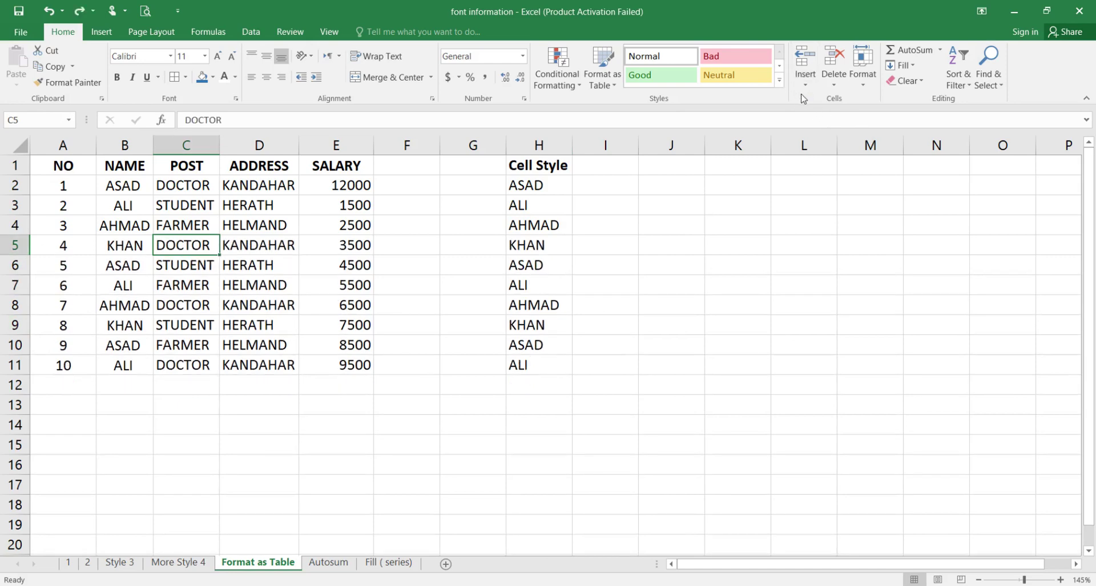
# Insert a blank column before the POST column with Insert Sheet Columns, and undo the insertion.
pyautogui.click(806, 85)
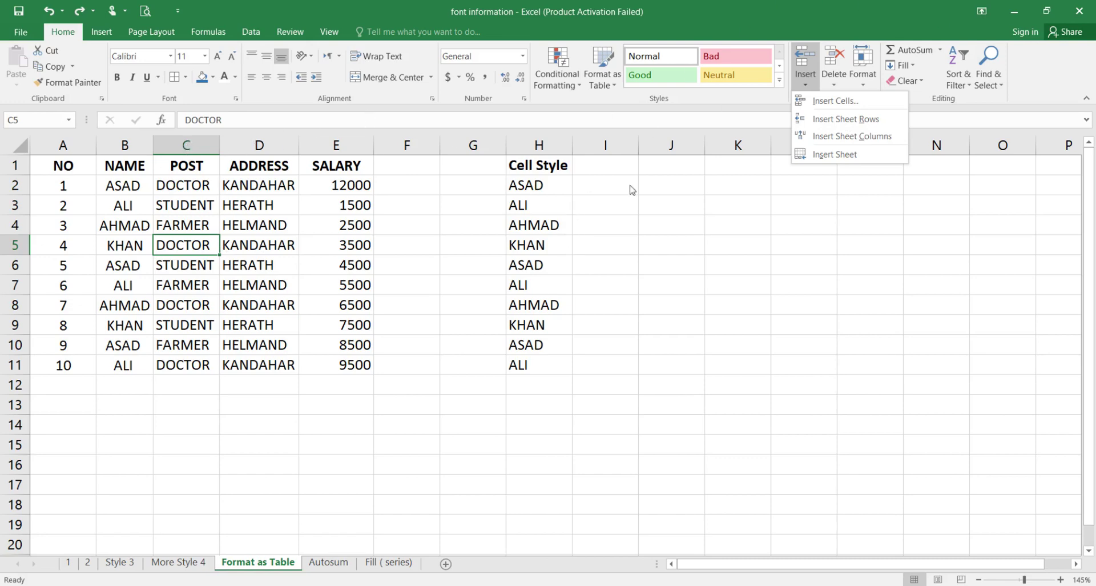
pyautogui.click(841, 136)
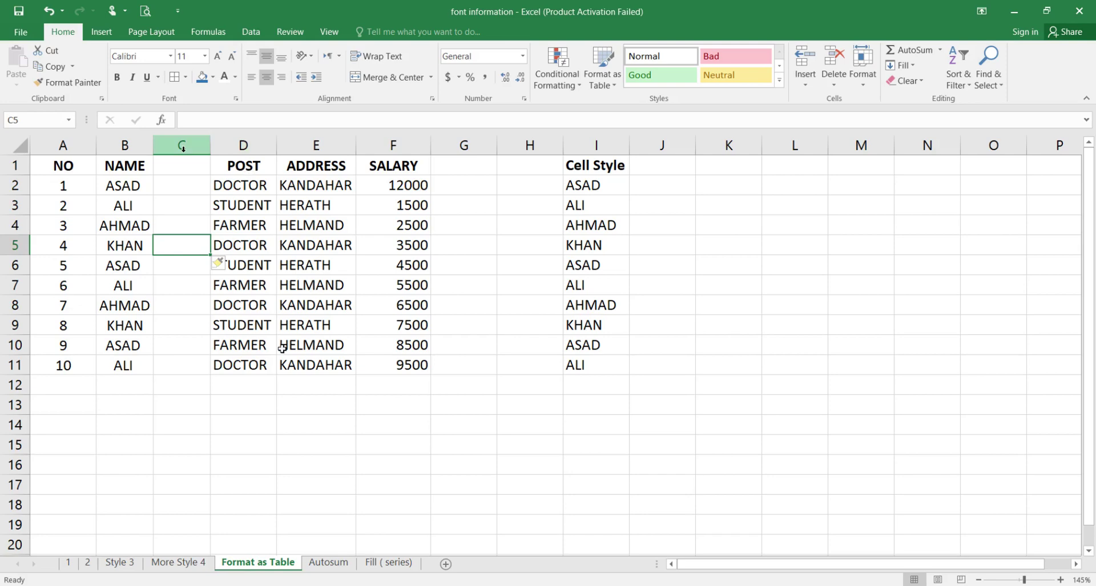
pyautogui.hotkey('ctrl', 'z')
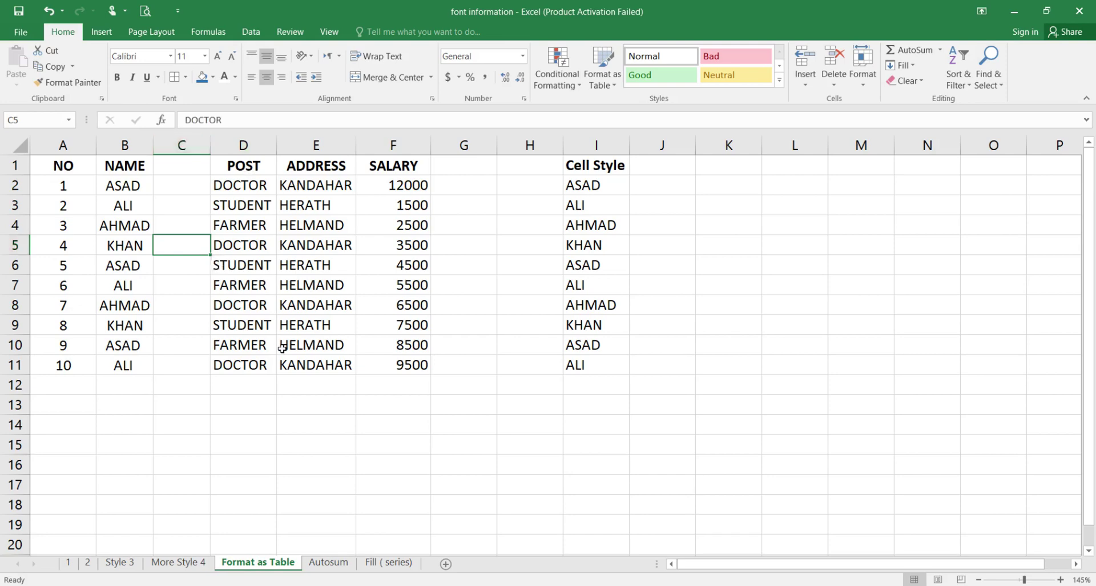
pyautogui.click(806, 84)
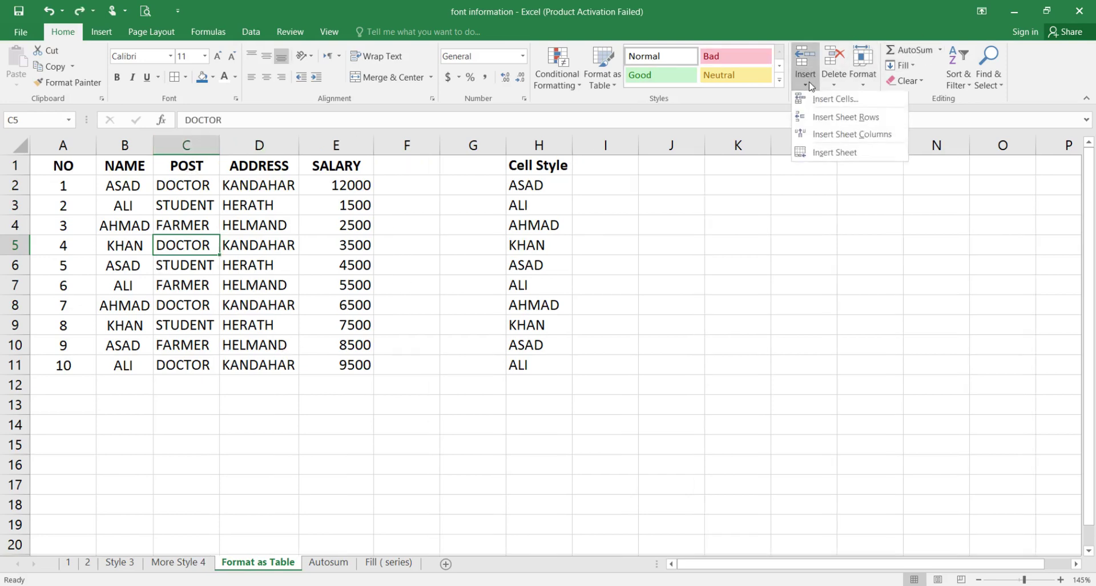
pyautogui.click(824, 101)
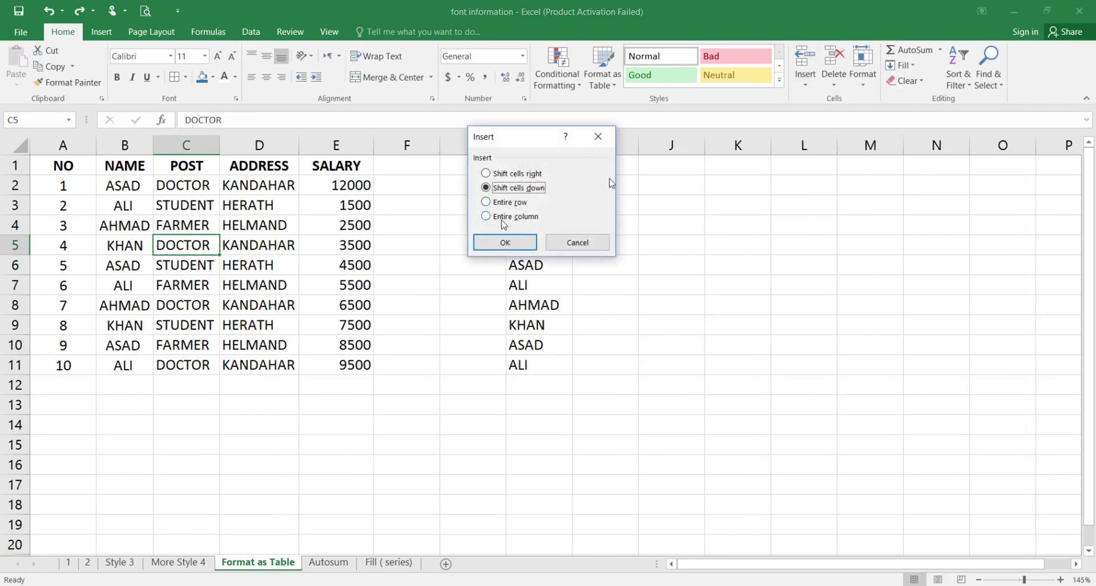
pyautogui.click(577, 243)
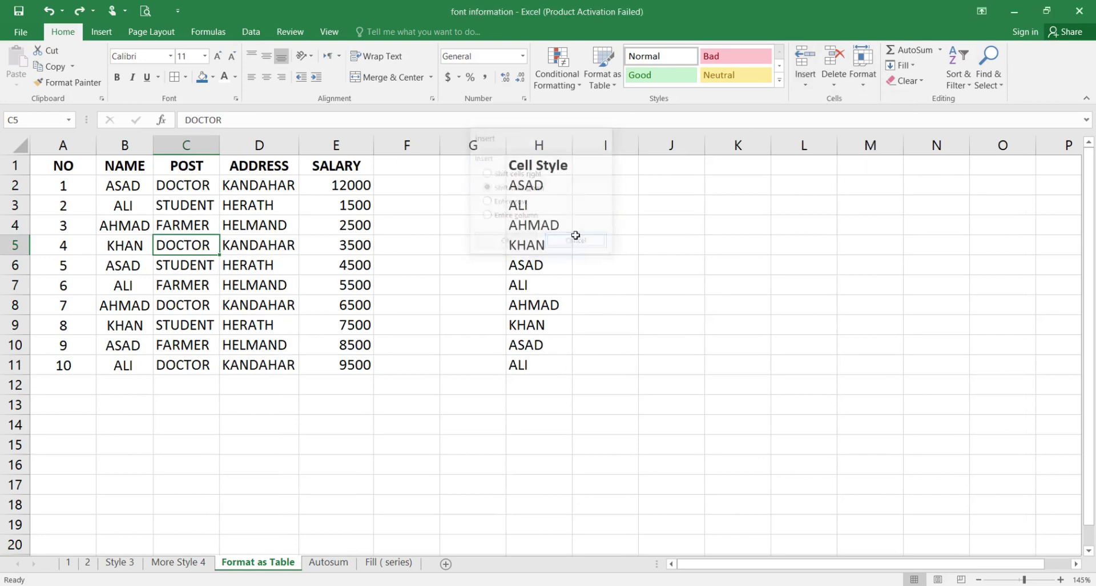
pyautogui.click(804, 89)
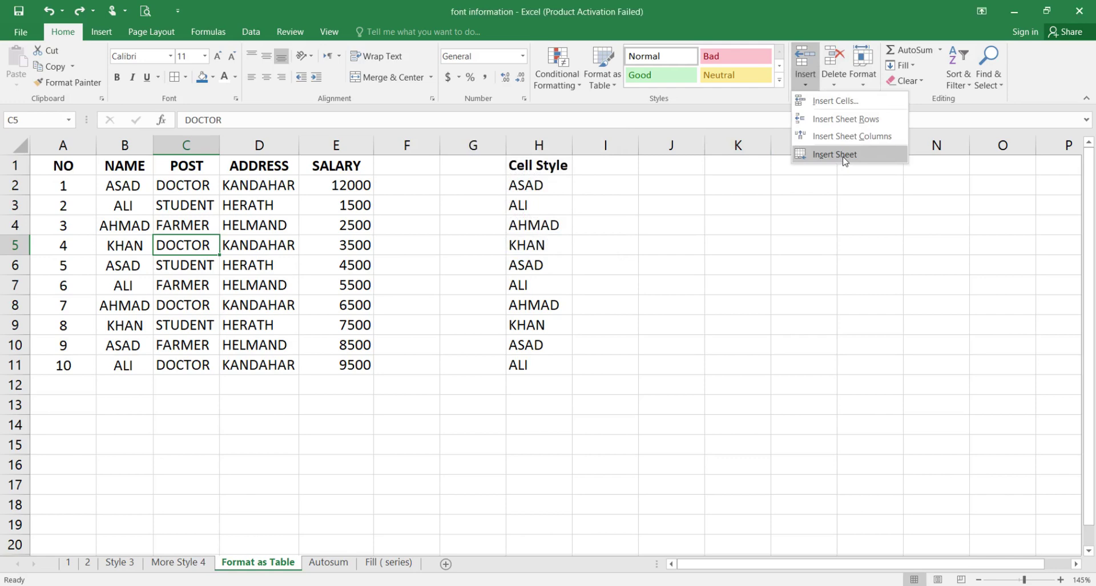
pyautogui.click(383, 384)
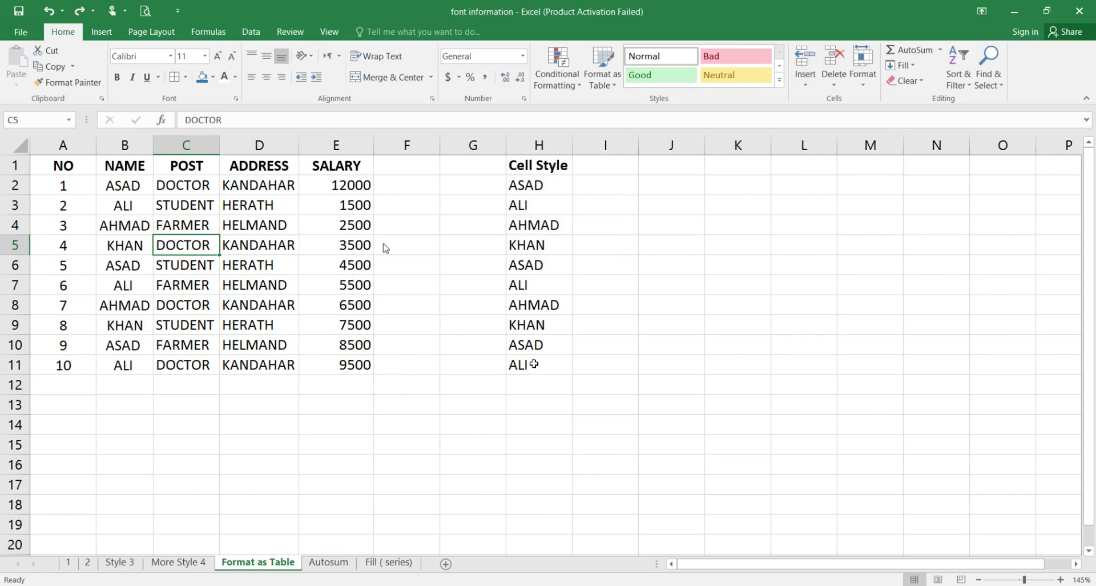
pyautogui.click(607, 319)
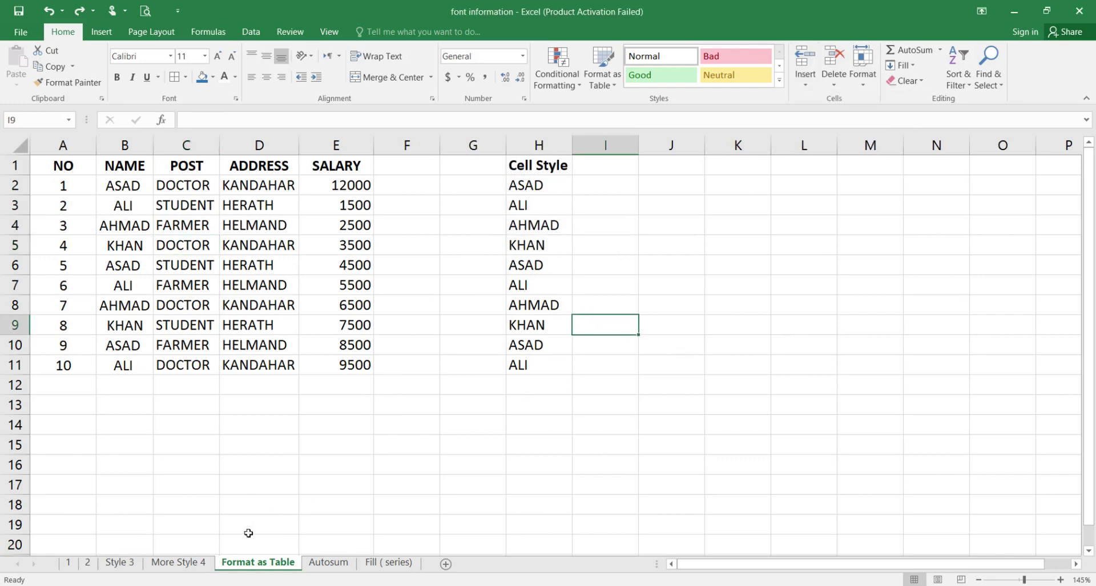
# Insert a new blank worksheet in front of the Format as Table sheet.
pyautogui.rightClick(247, 564)
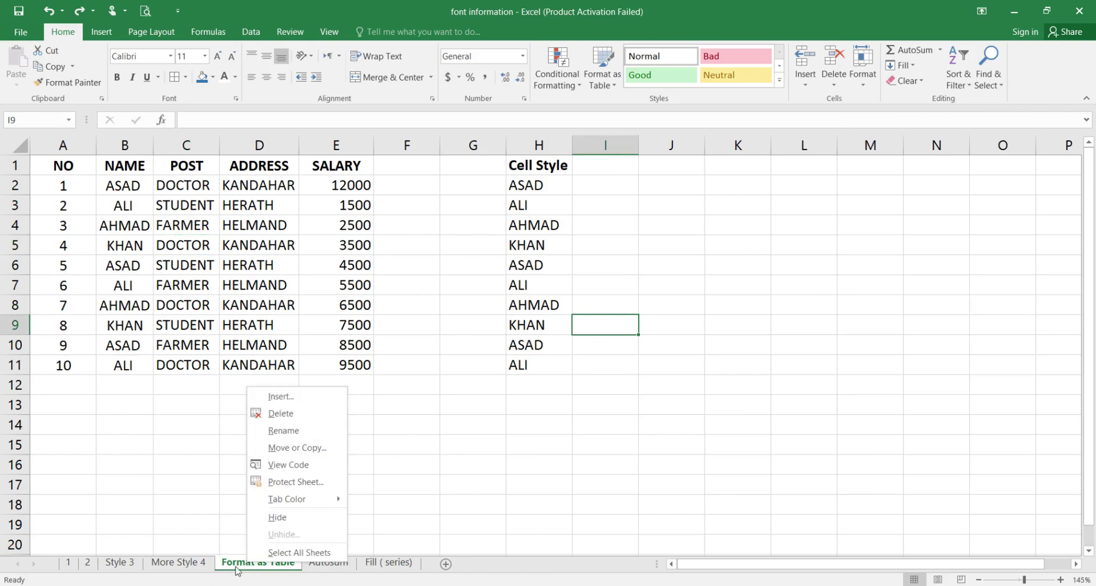
pyautogui.rightClick(238, 565)
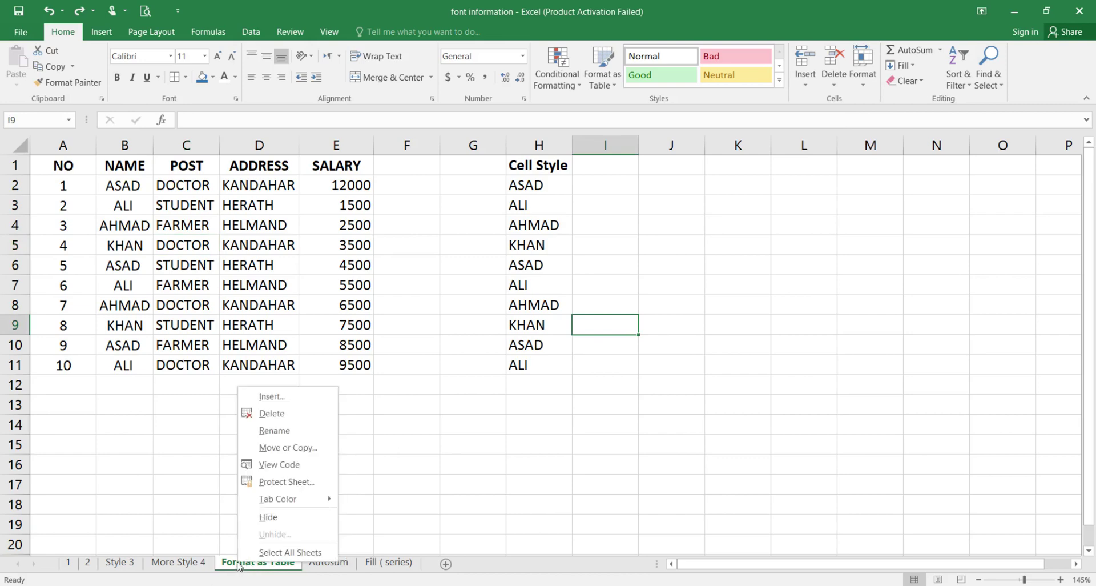
pyautogui.click(264, 398)
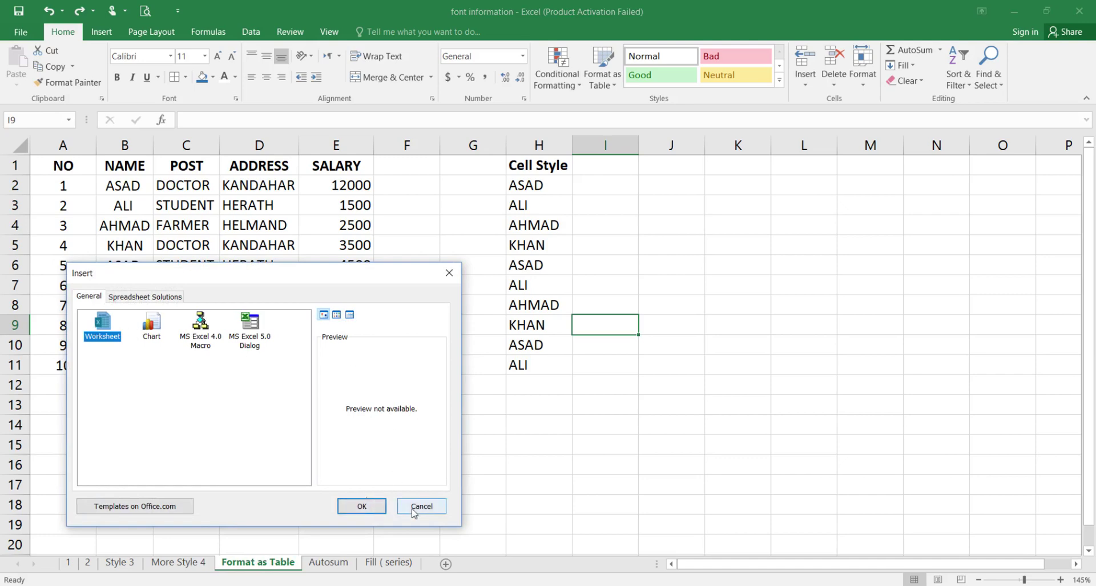
pyautogui.click(362, 507)
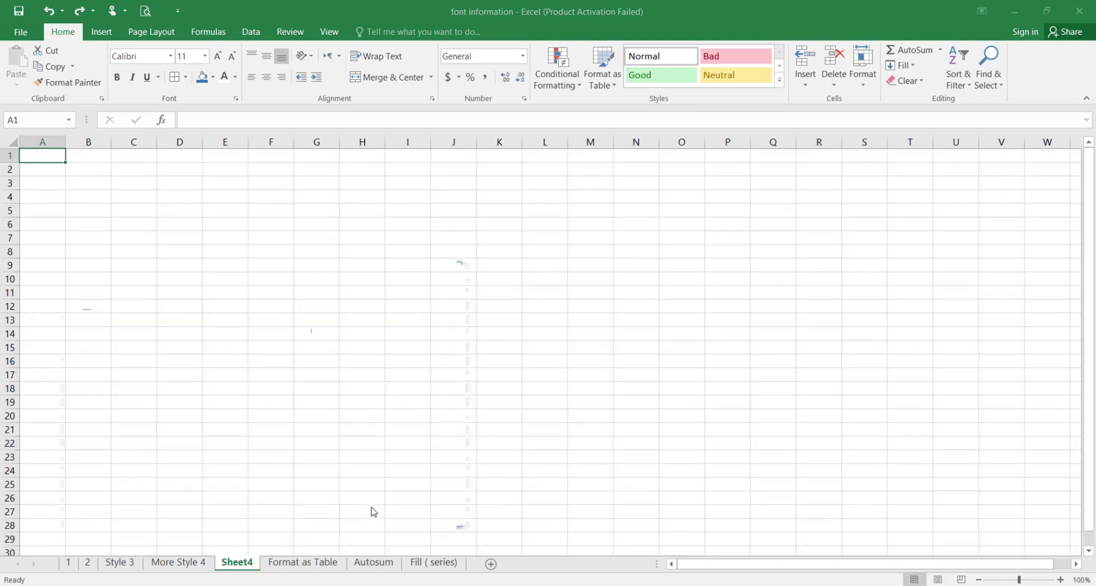
# Move the new Sheet4 so it sits between the Format as Table and Autosum sheets.
pyautogui.rightClick(241, 566)
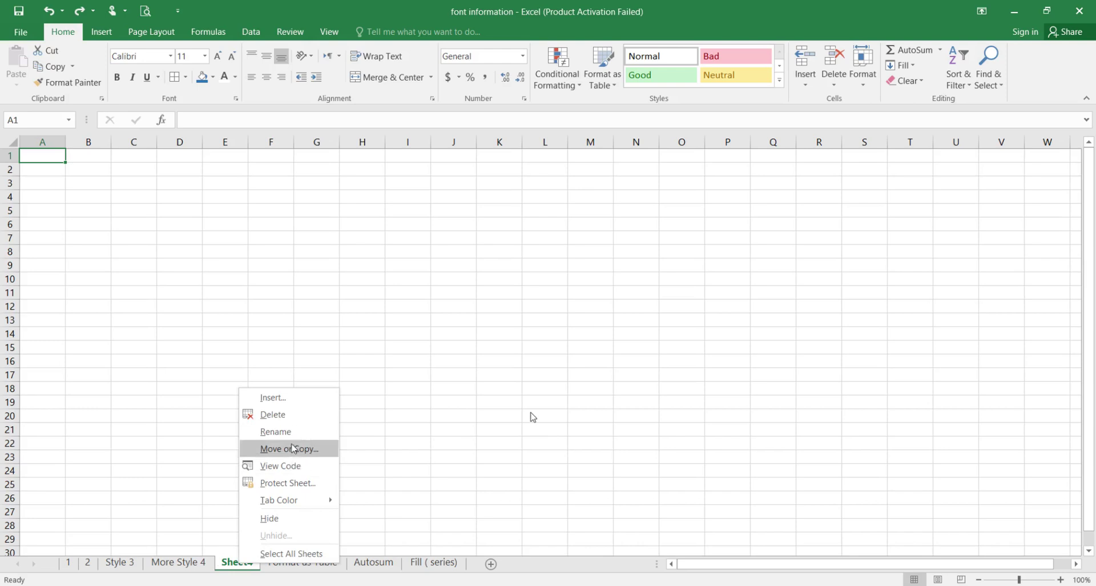
pyautogui.click(202, 512)
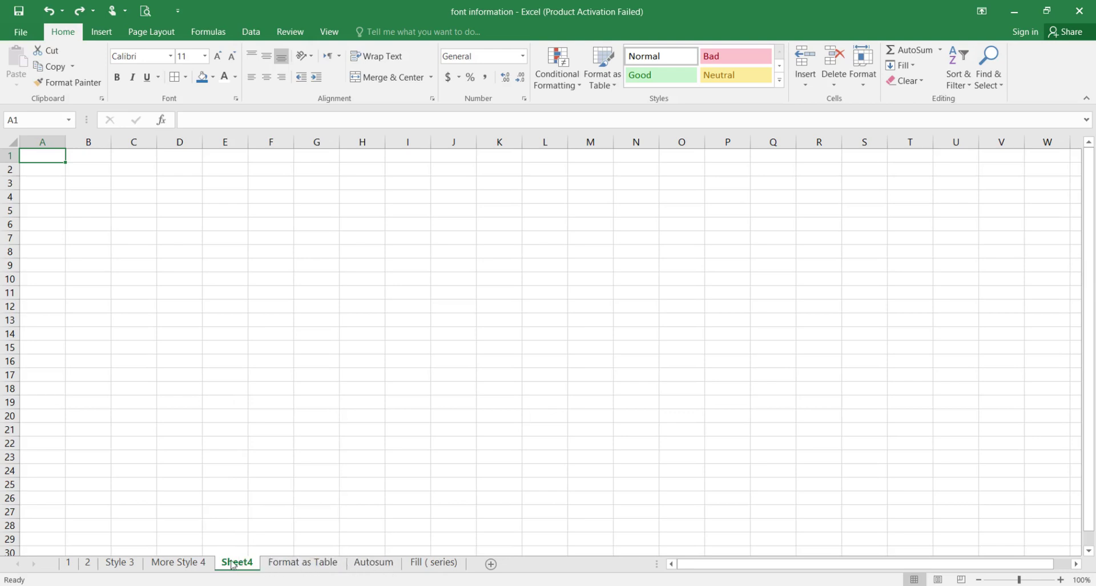
pyautogui.moveTo(231, 562)
pyautogui.mouseDown()
pyautogui.moveTo(281, 545)
pyautogui.moveTo(356, 548)
pyautogui.mouseUp()
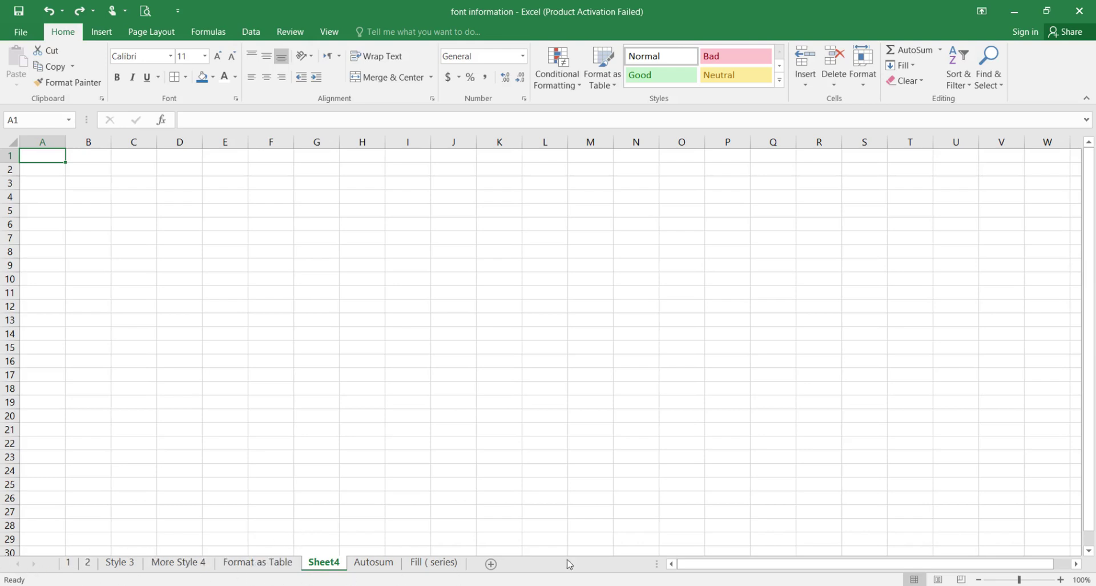
# Set the tab color of Sheet4 to the standard red.
pyautogui.rightClick(321, 564)
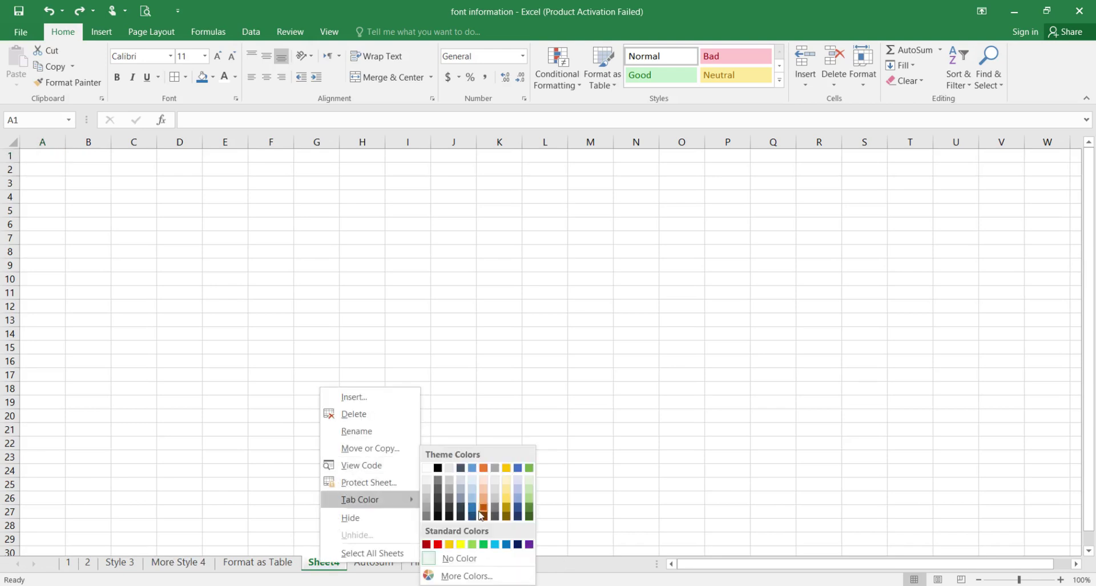
pyautogui.moveTo(379, 505)
pyautogui.click(438, 544)
# Set the tab color of the Format as Table sheet to light blue.
pyautogui.click(267, 565)
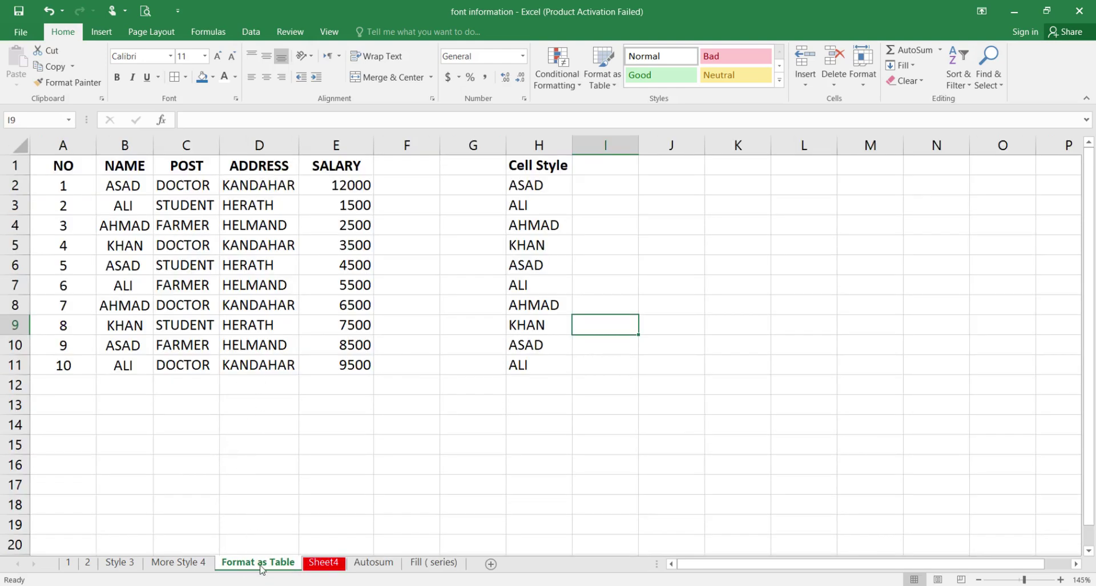
pyautogui.rightClick(261, 567)
pyautogui.moveTo(280, 503)
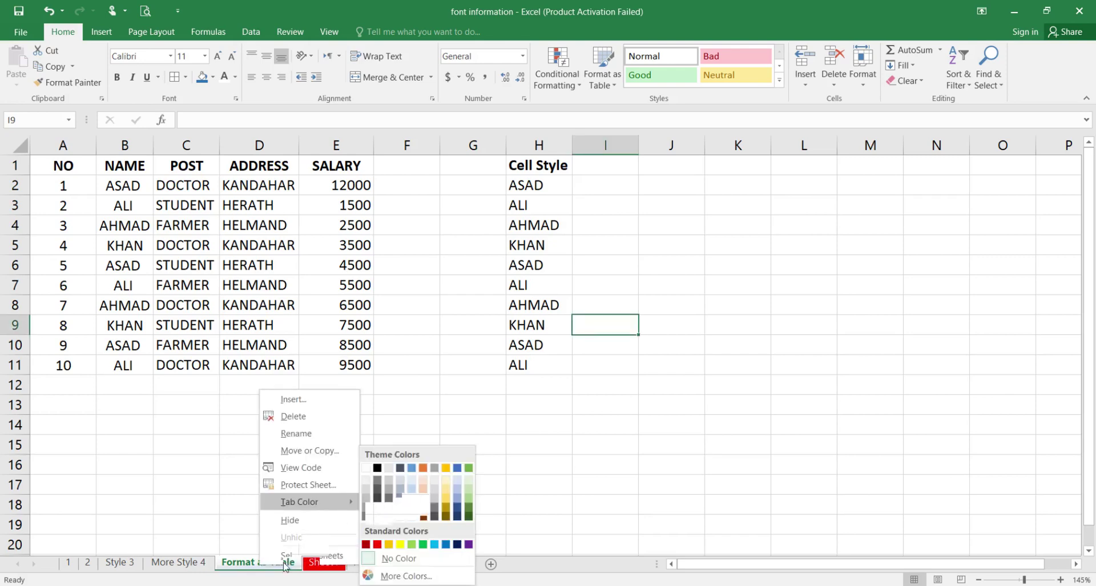
pyautogui.click(320, 566)
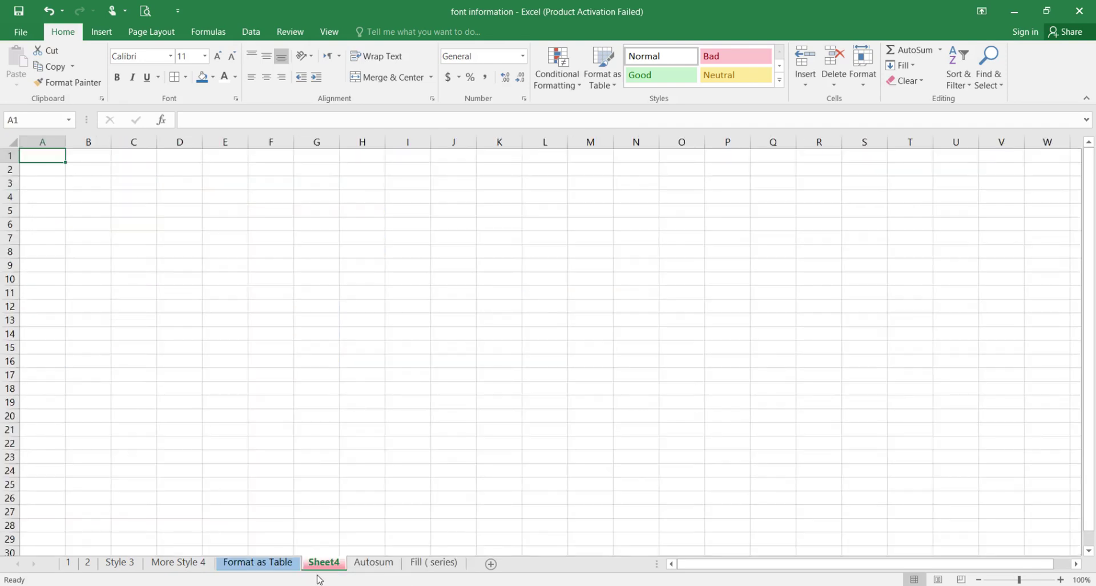
# Switch back and forth between Format as Table and Sheet4 to compare their tab colors when active and inactive.
pyautogui.click(240, 564)
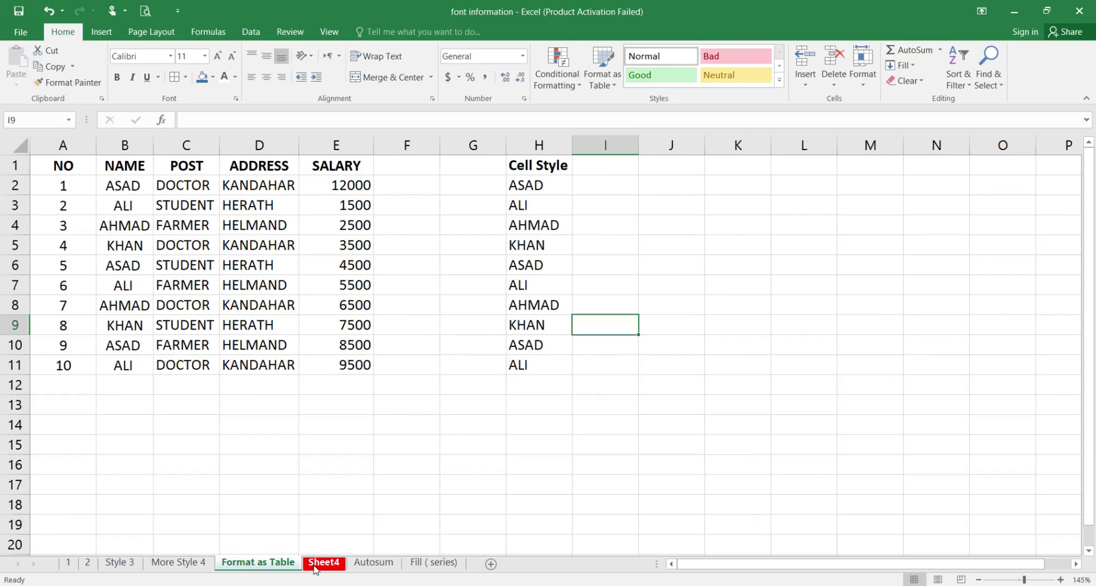
pyautogui.hotkey('ctrl', 'pagedown')
pyautogui.hotkey('ctrl', 'pageup')
pyautogui.click(323, 563)
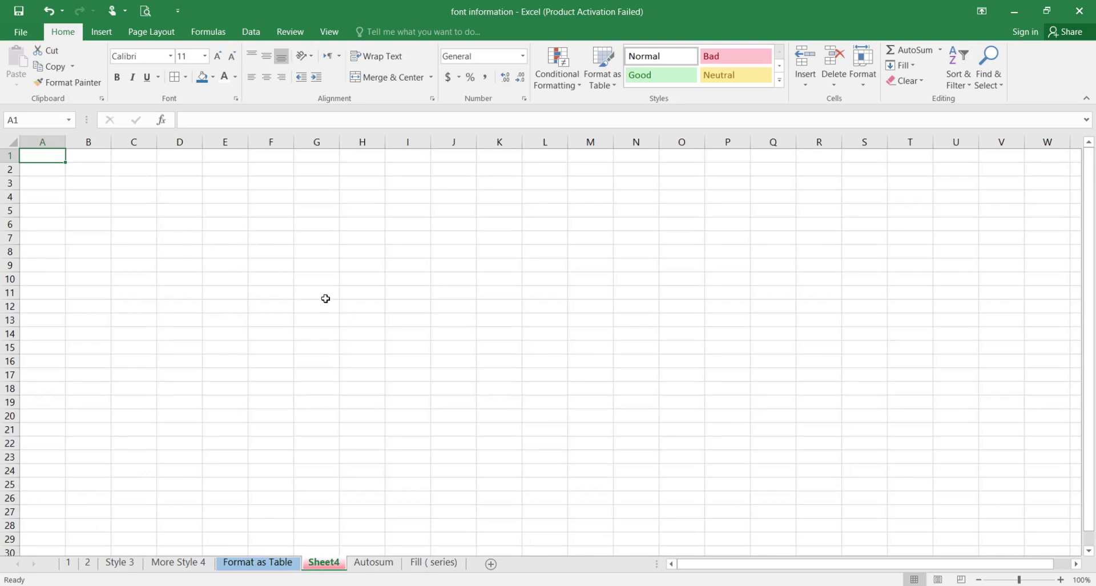
pyautogui.click(274, 563)
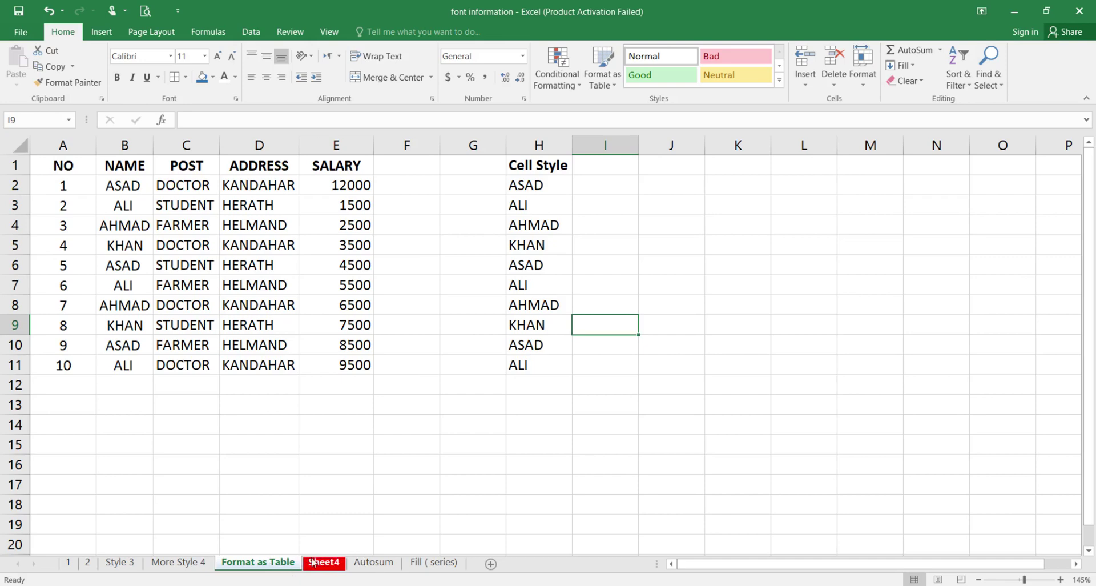
# Hide the Sheet4 worksheet.
pyautogui.rightClick(321, 566)
pyautogui.moveTo(357, 501)
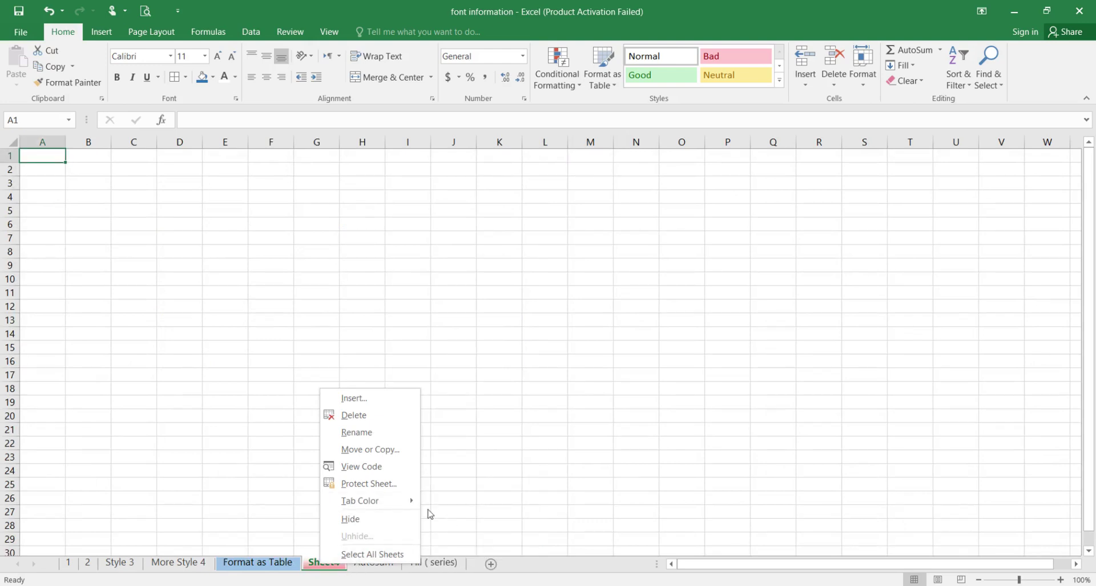
pyautogui.click(380, 520)
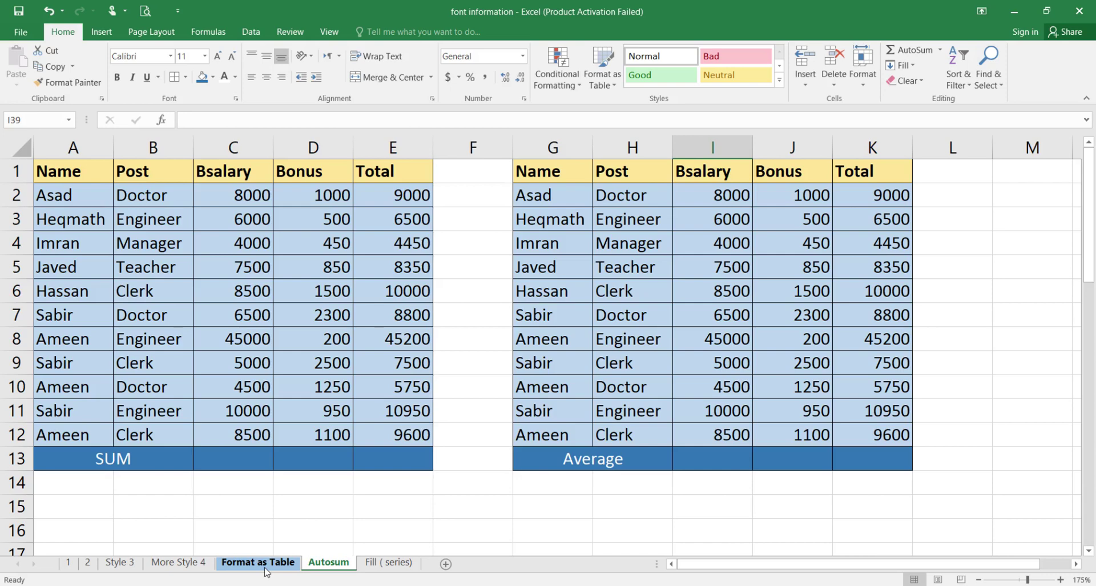
# Look up the hidden worksheets with the Unhide Sheet command and close the list without restoring any.
pyautogui.click(863, 77)
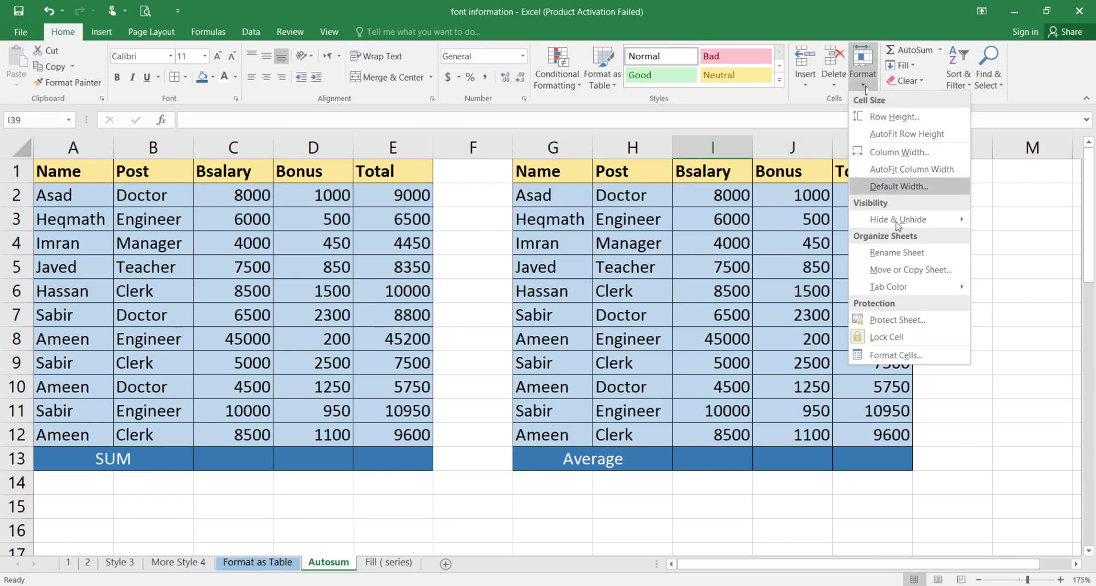
pyautogui.moveTo(899, 219)
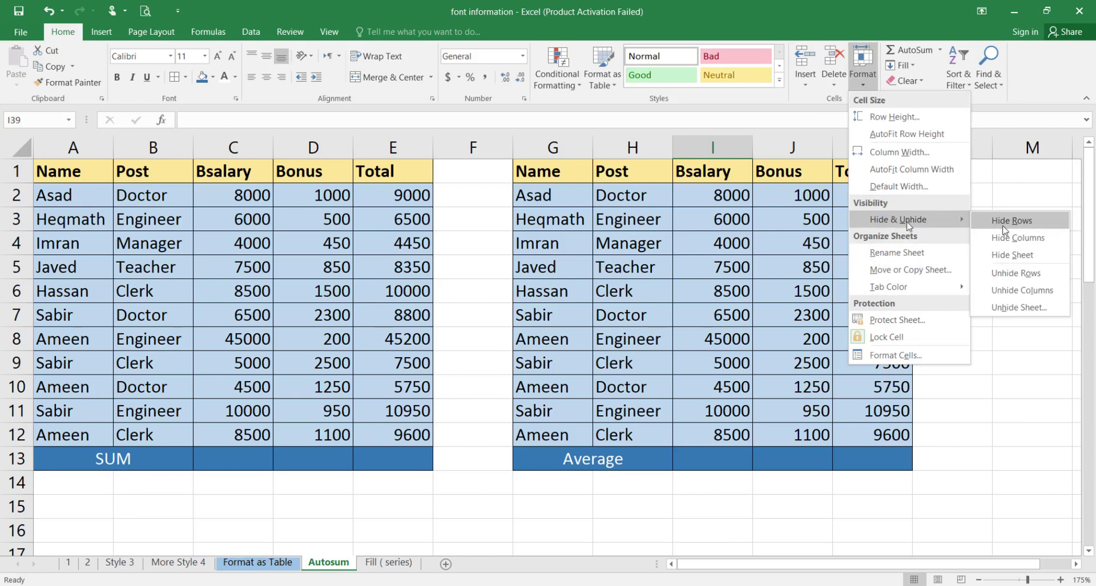
pyautogui.click(1022, 308)
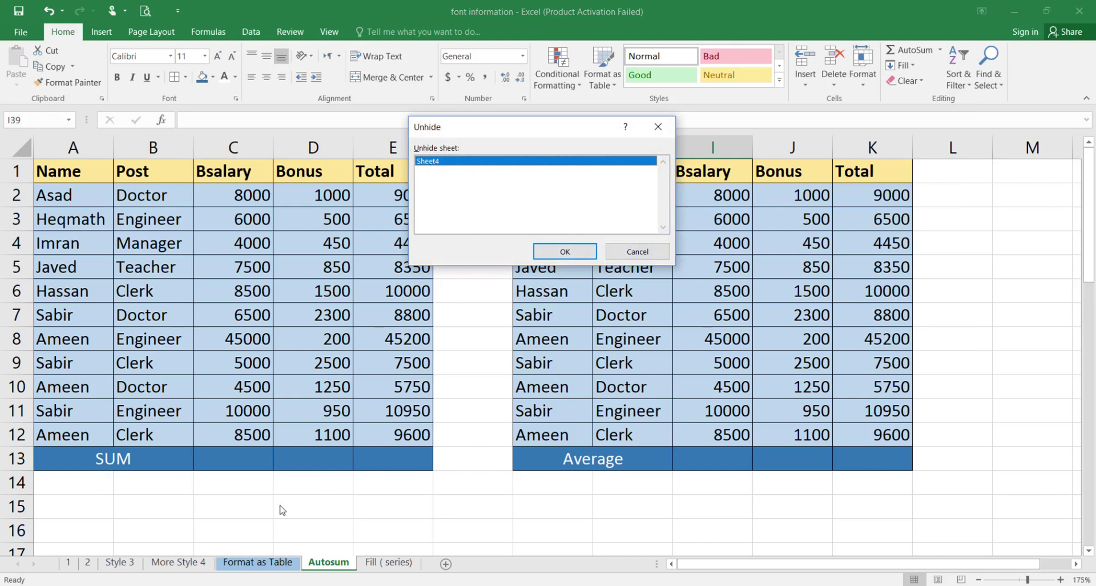
pyautogui.click(630, 258)
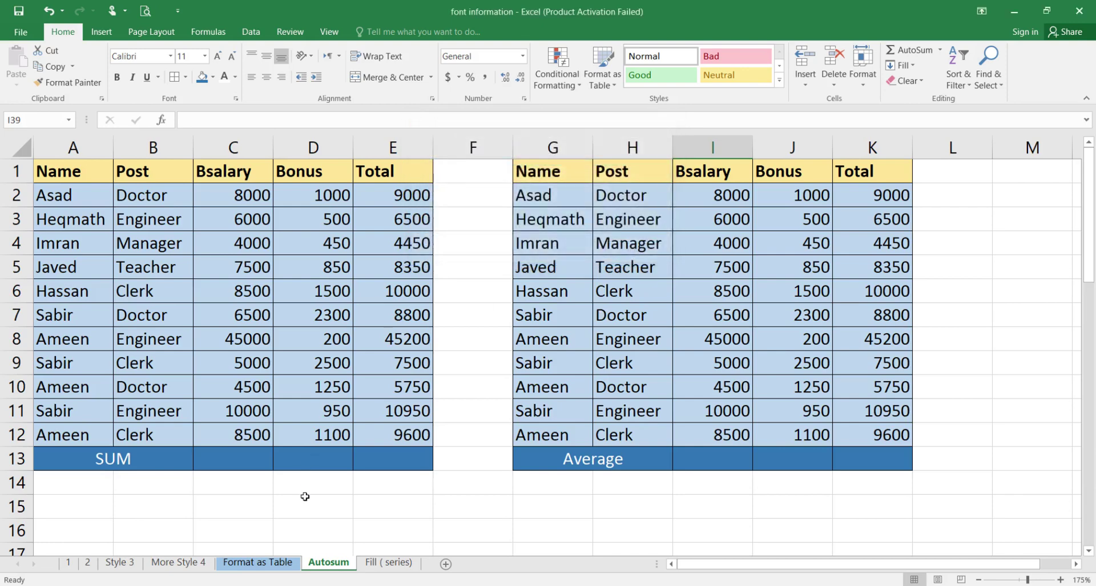
# Hide the Format as Table worksheet.
pyautogui.rightClick(264, 561)
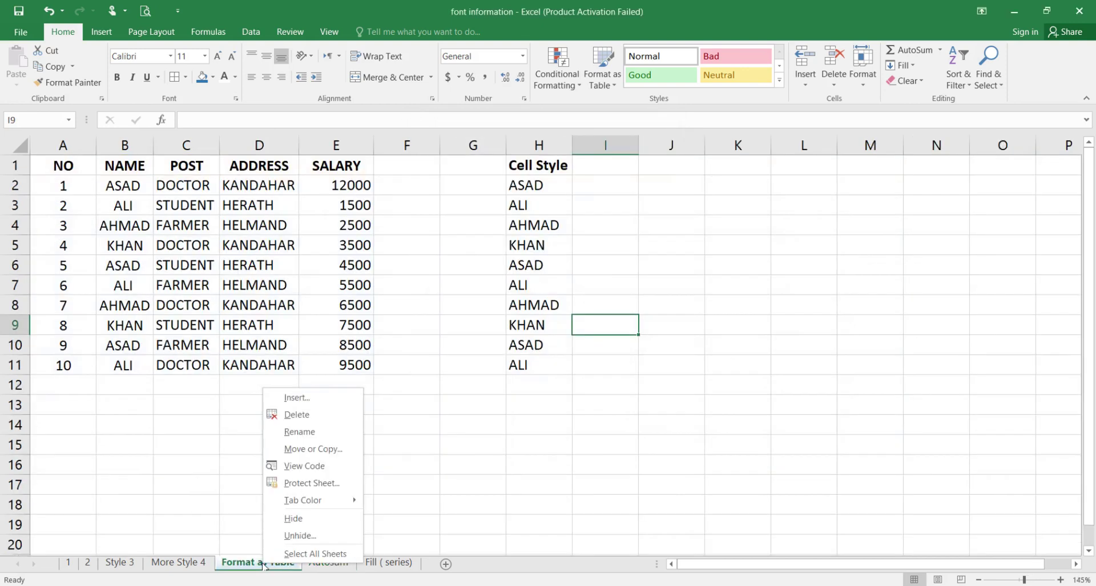
pyautogui.click(291, 518)
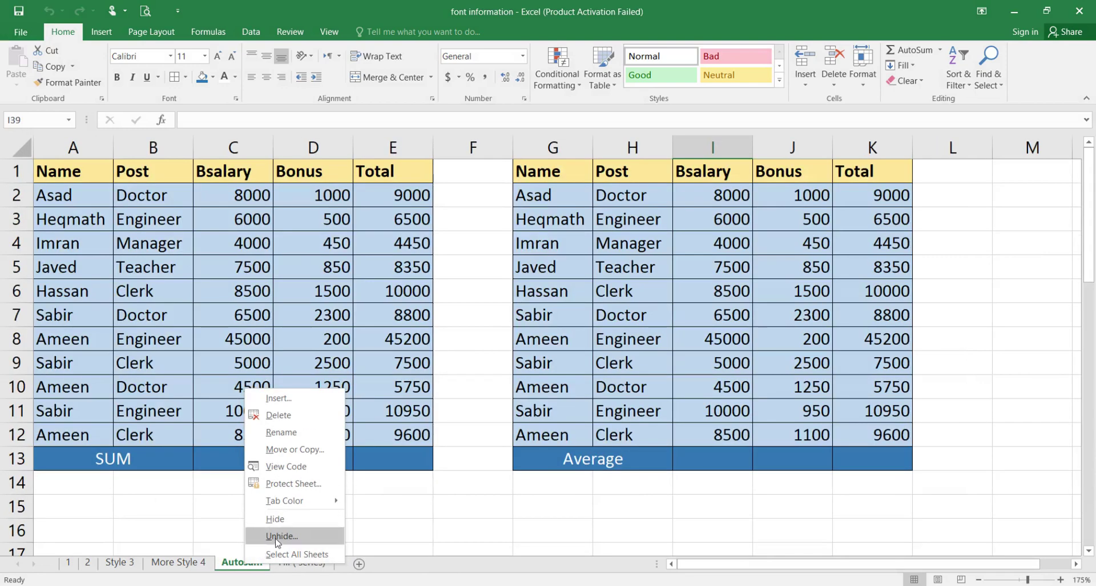
# Review the list of hidden worksheets through both ways of reaching the Unhide command, cancelling each time.
pyautogui.click(276, 536)
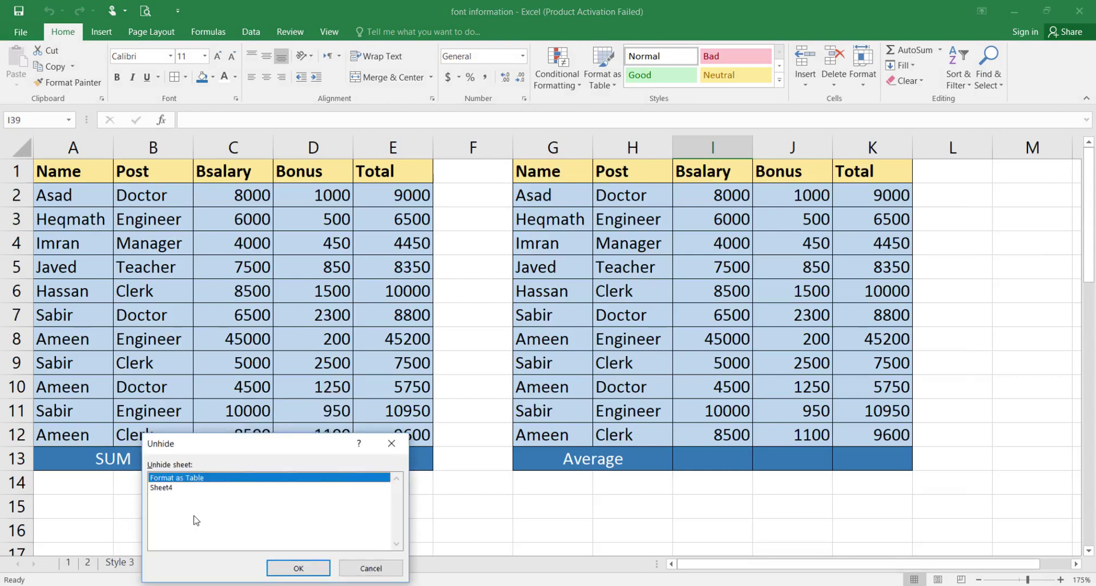
pyautogui.click(351, 568)
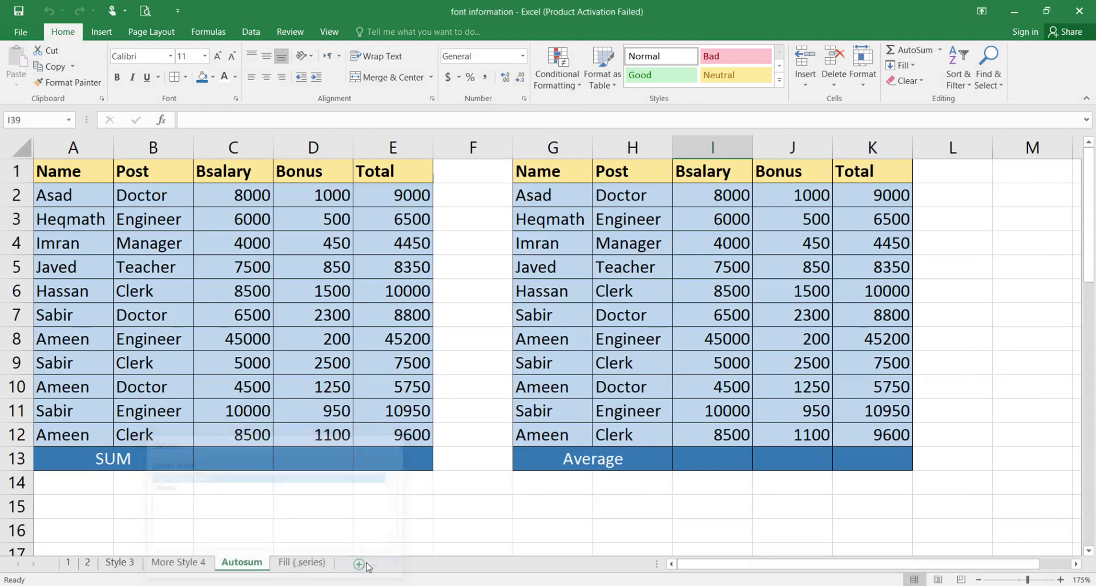
pyautogui.click(863, 72)
pyautogui.click(881, 95)
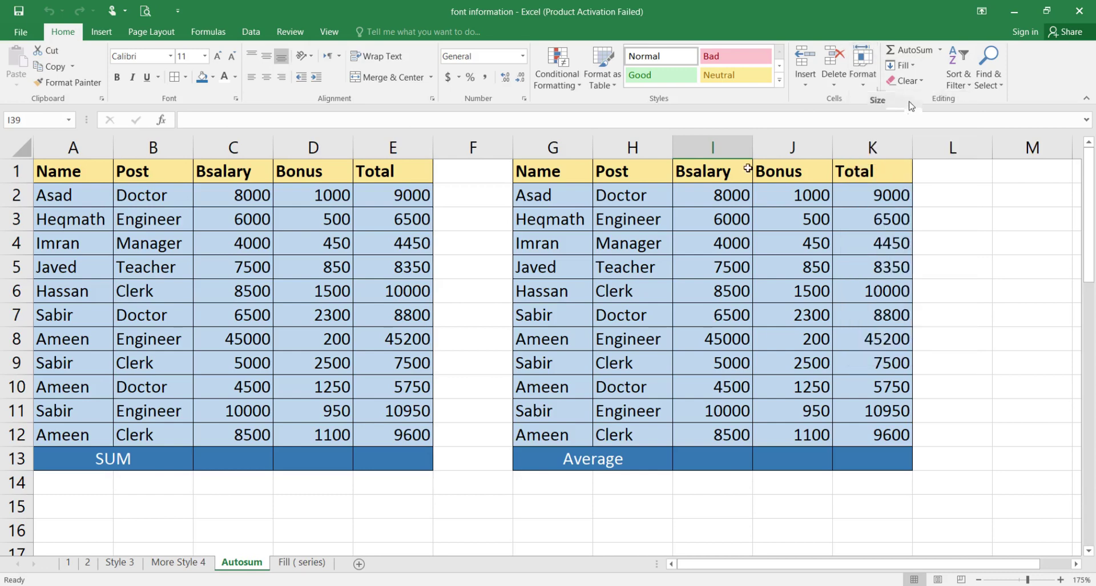
pyautogui.click(869, 90)
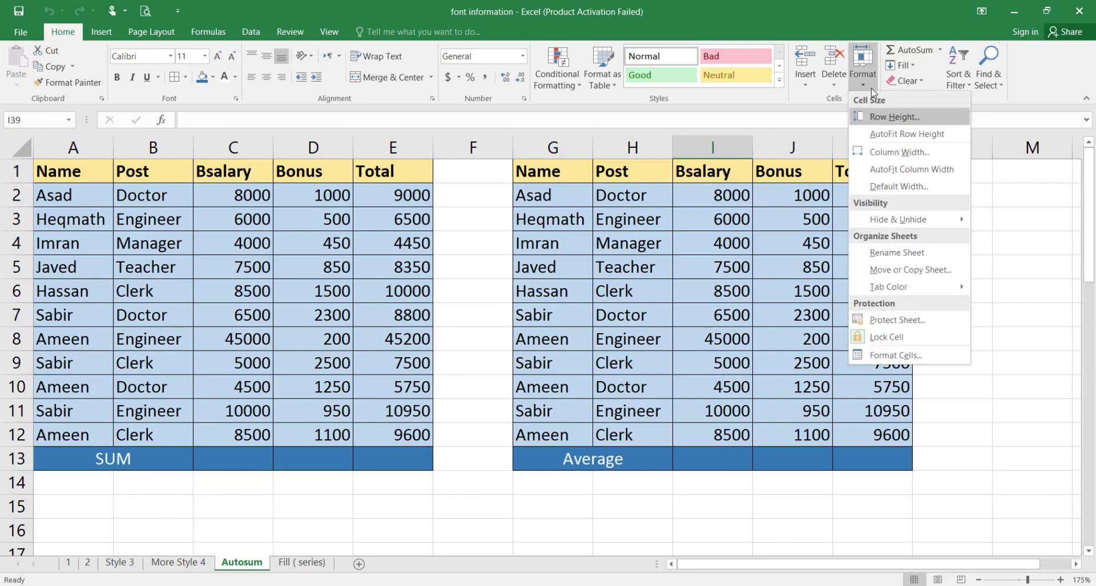
pyautogui.moveTo(959, 220)
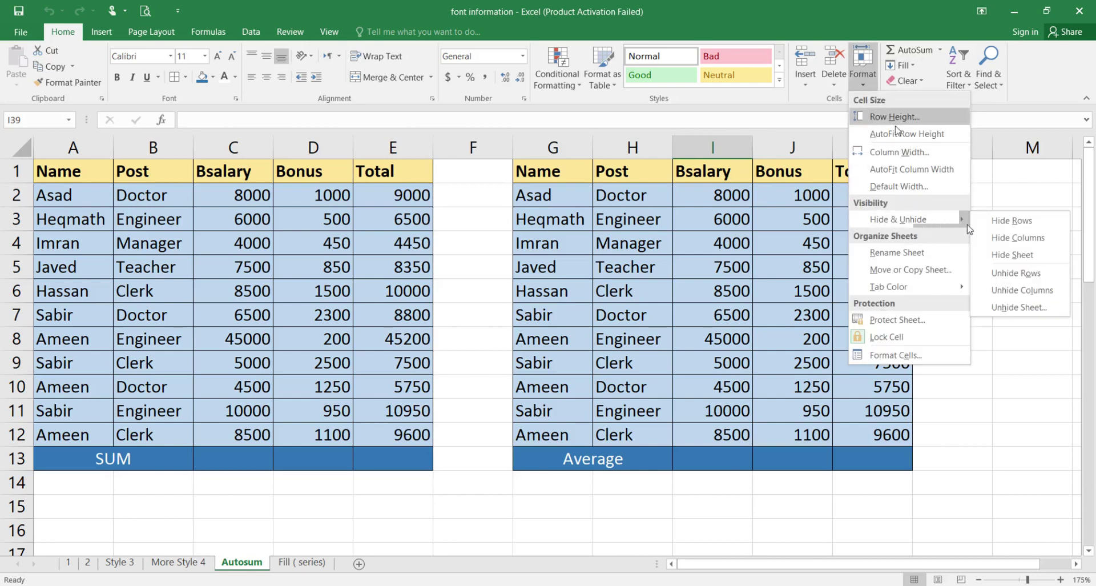
pyautogui.click(1021, 308)
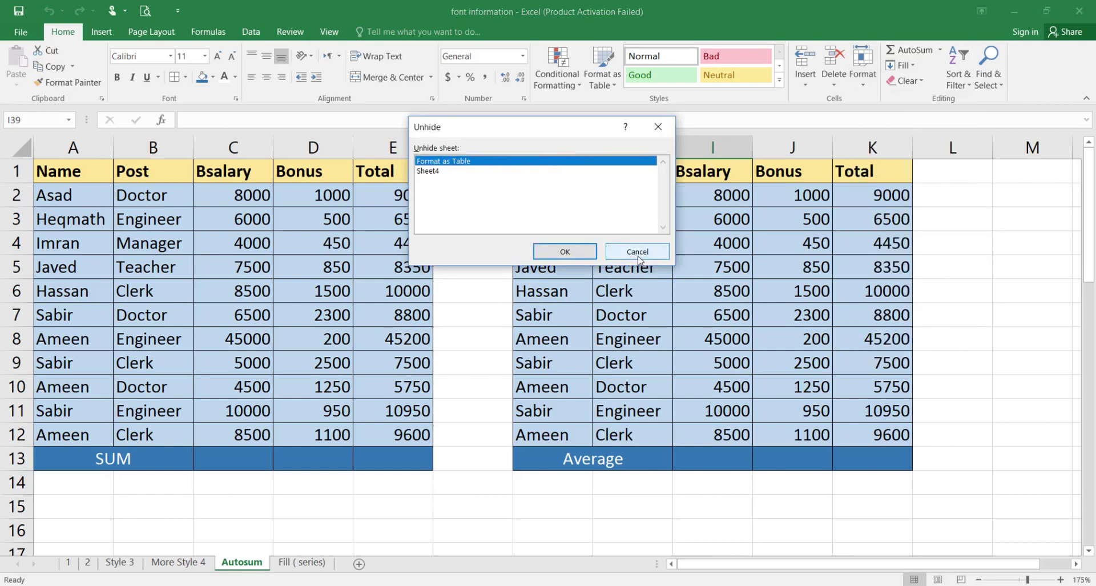
pyautogui.click(637, 252)
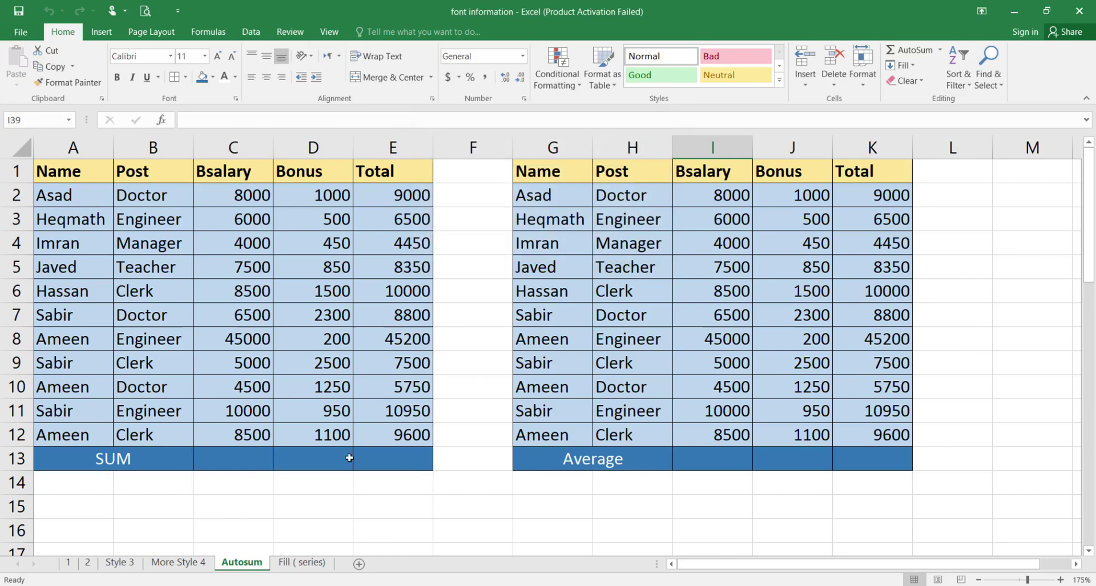
pyautogui.rightClick(243, 566)
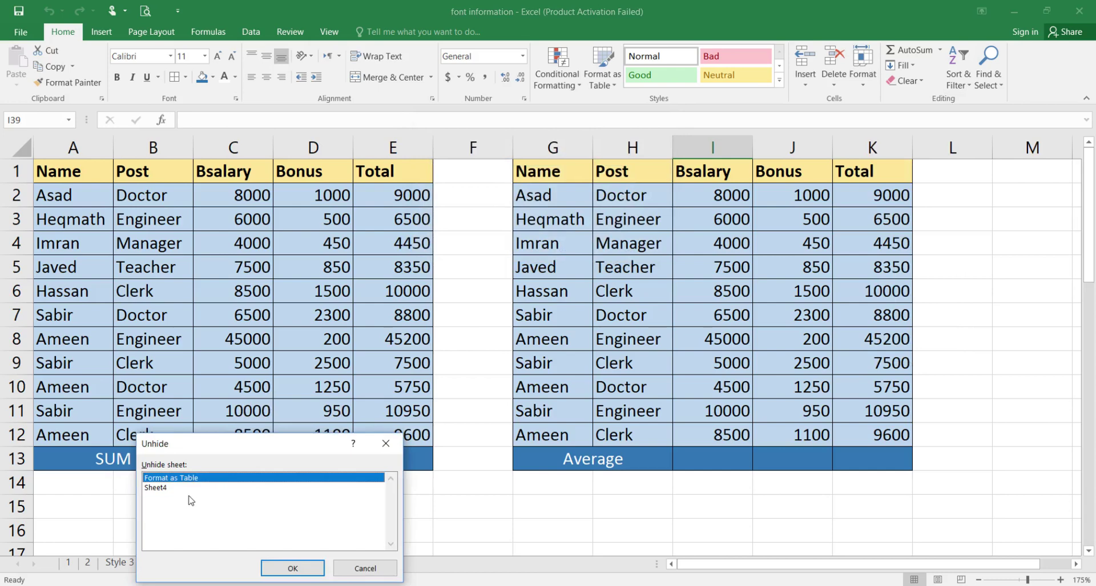
pyautogui.click(366, 568)
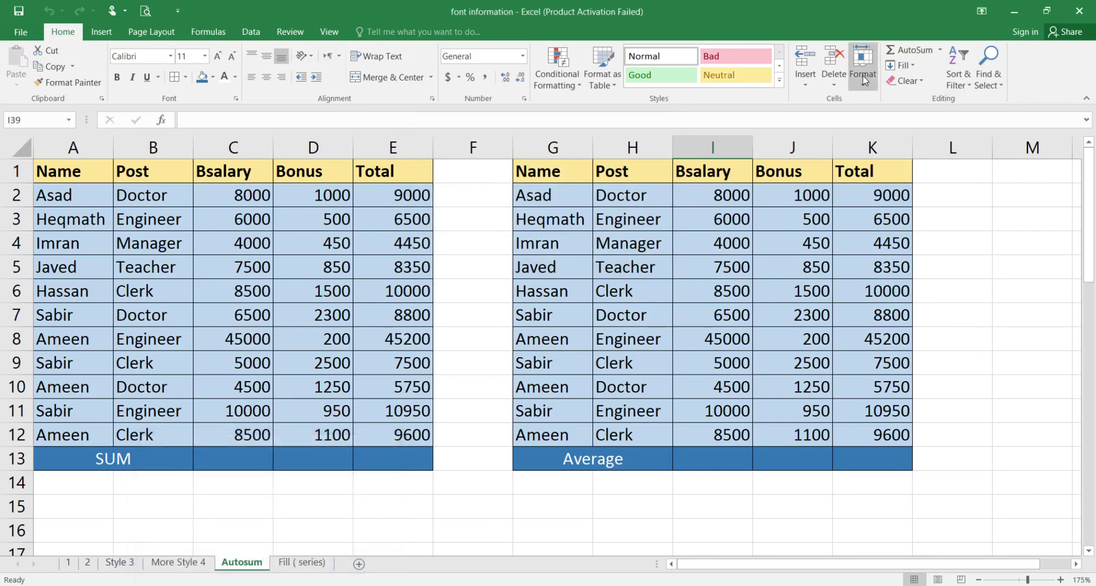
# Unhide the Format as Table worksheet from the Autosum sheet.
pyautogui.rightClick(250, 563)
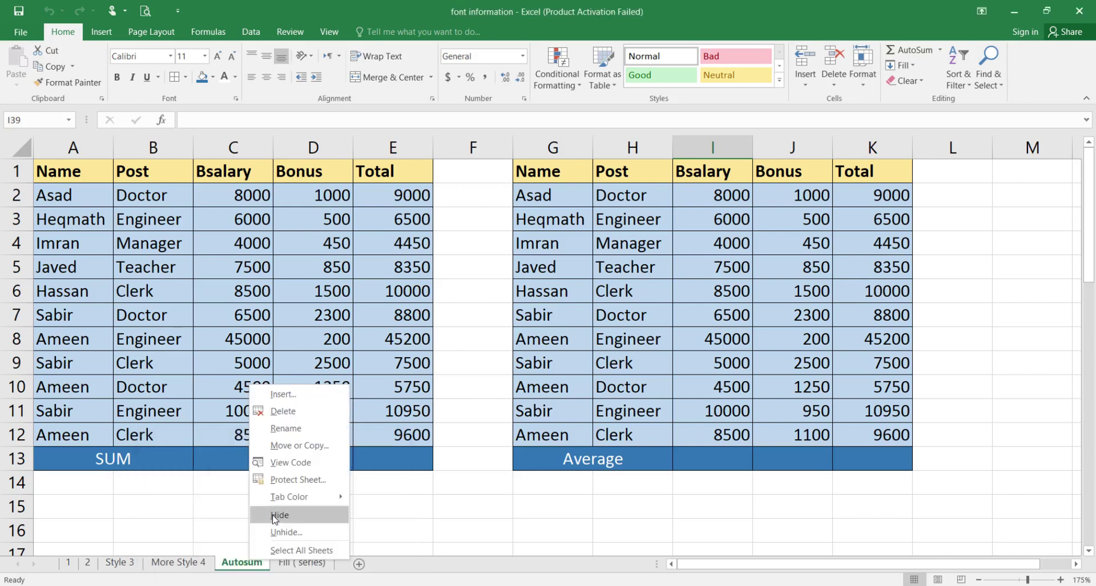
pyautogui.press('u')
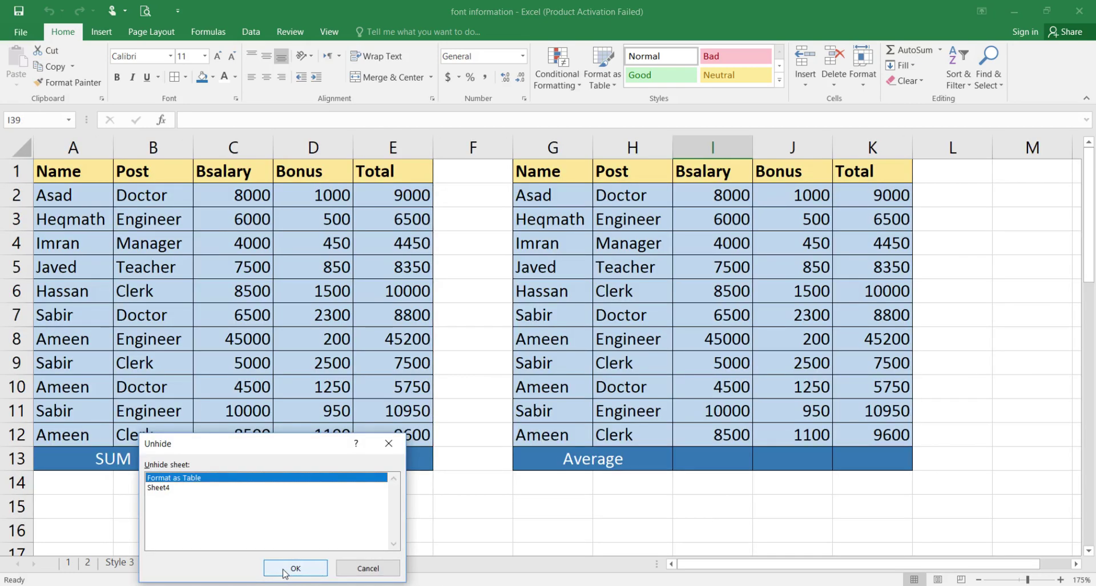
pyautogui.click(285, 570)
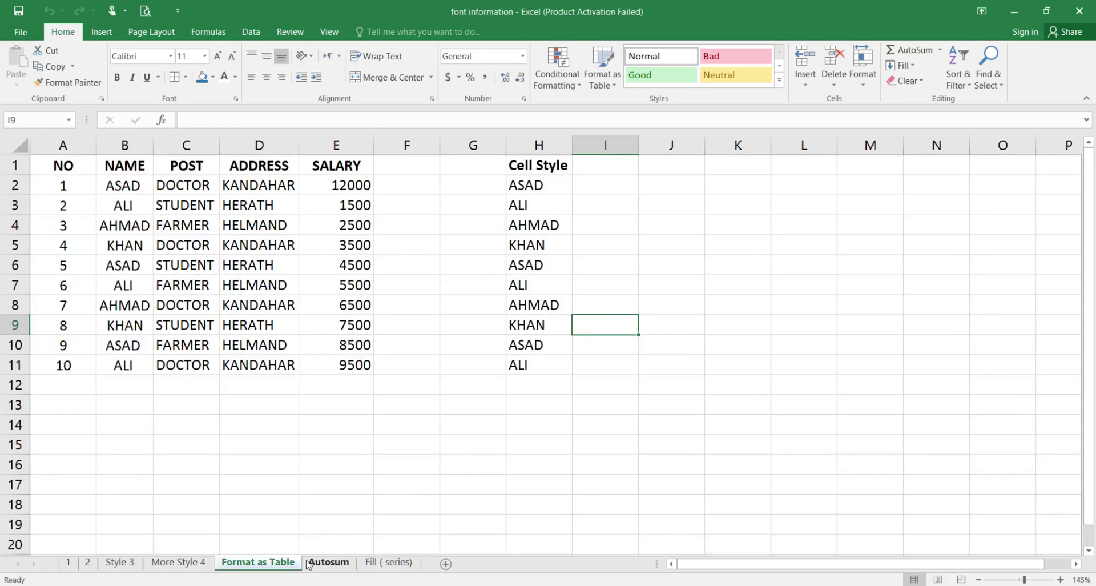
# Unhide the Sheet4 worksheet from the Fill ( series) sheet.
pyautogui.rightClick(371, 564)
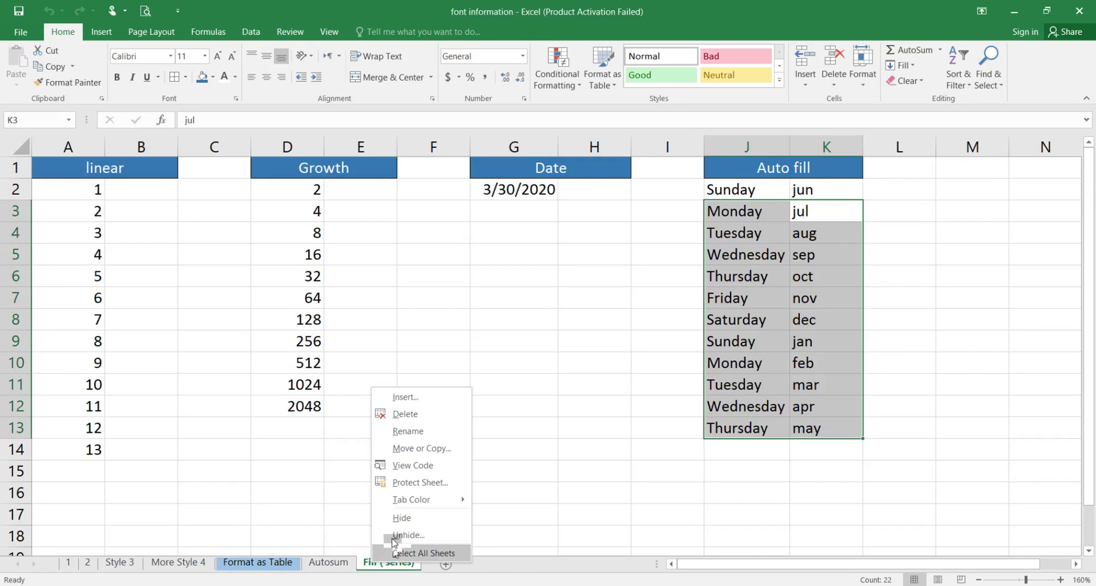
pyautogui.click(402, 535)
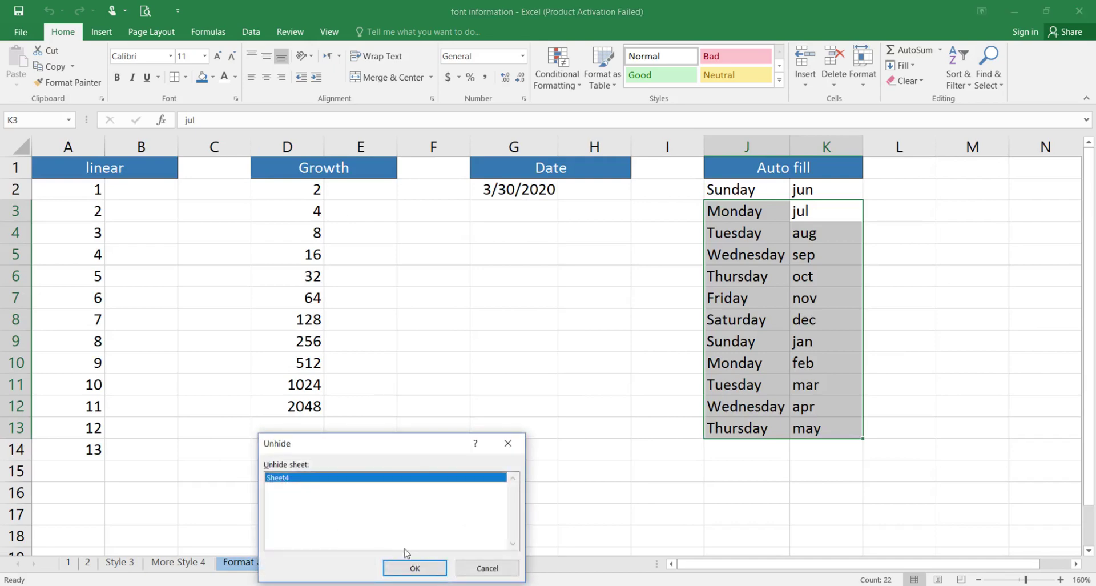
pyautogui.click(413, 568)
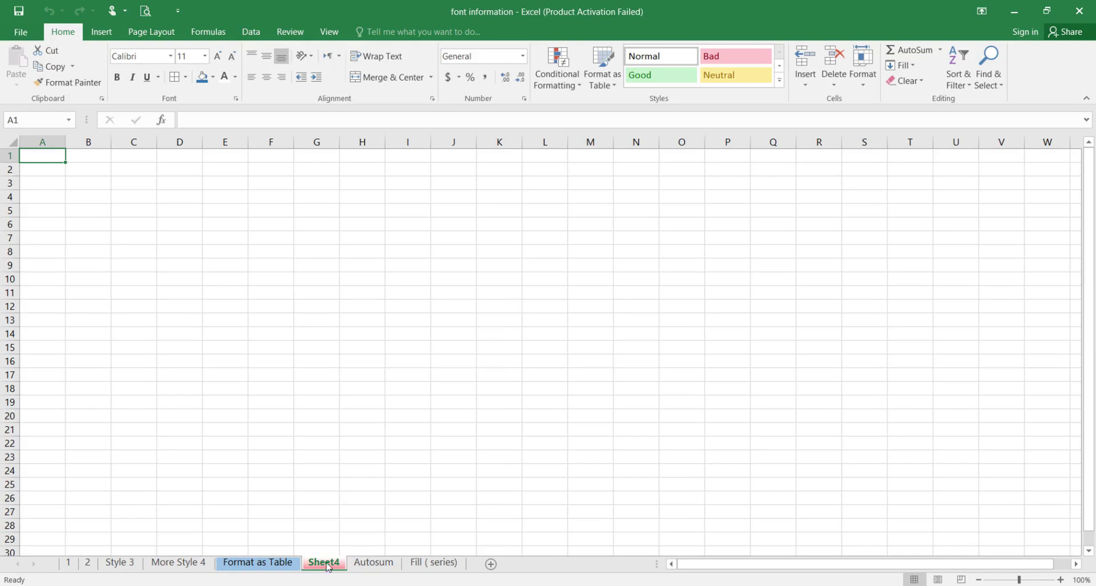
# Delete the Sheet4 worksheet and return to the Format as Table sheet.
pyautogui.click(259, 562)
pyautogui.rightClick(317, 567)
pyautogui.click(335, 415)
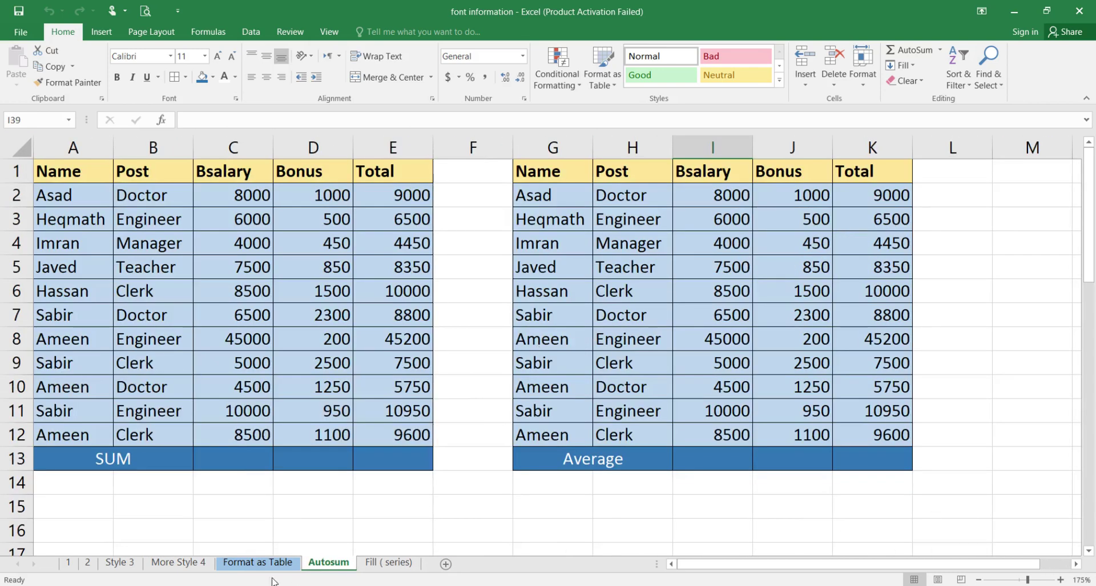
pyautogui.click(257, 564)
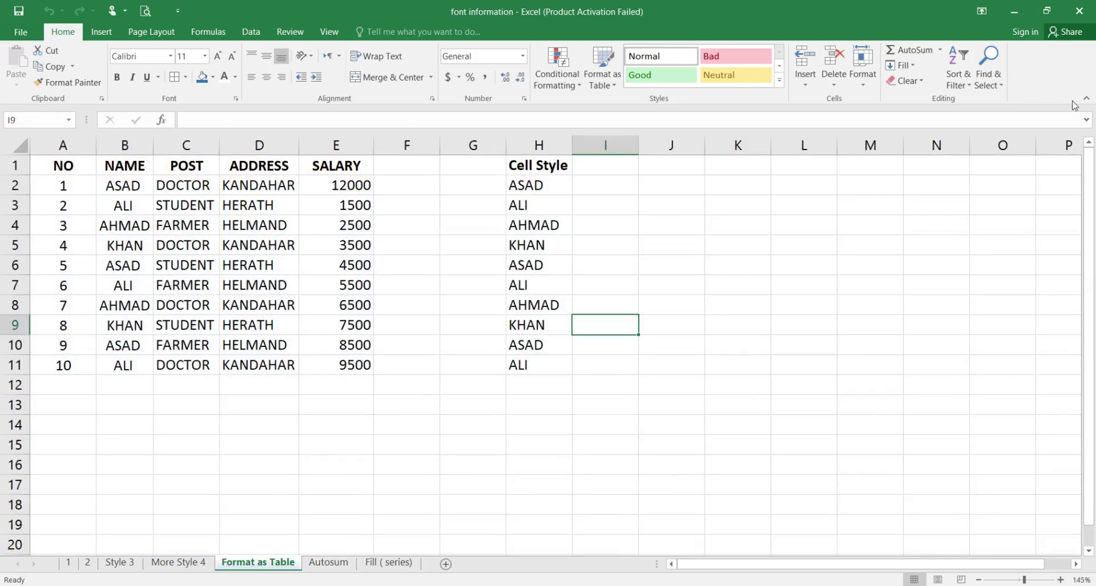
# Review the Insert commands and the kinds of sheet offered for insertion from the Format as Table tab, cancelling without inserting.
pyautogui.click(805, 80)
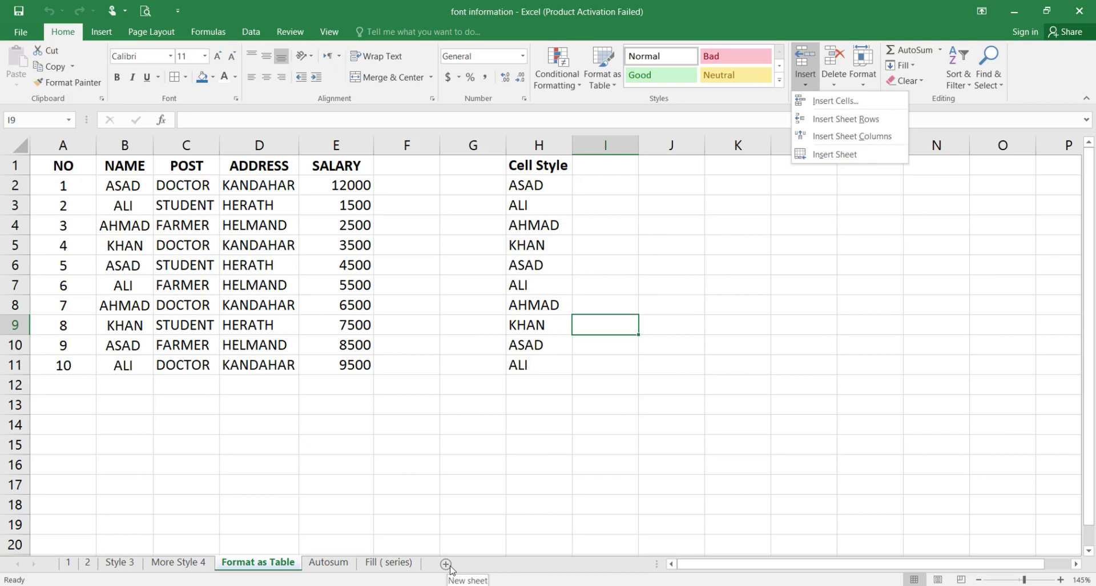
pyautogui.rightClick(278, 561)
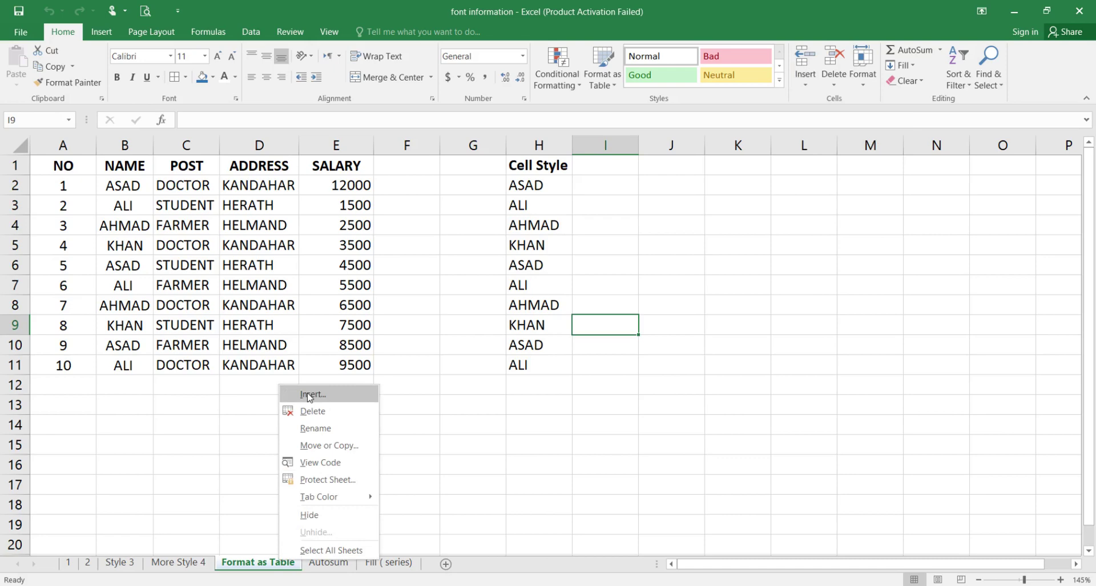
pyautogui.click(309, 395)
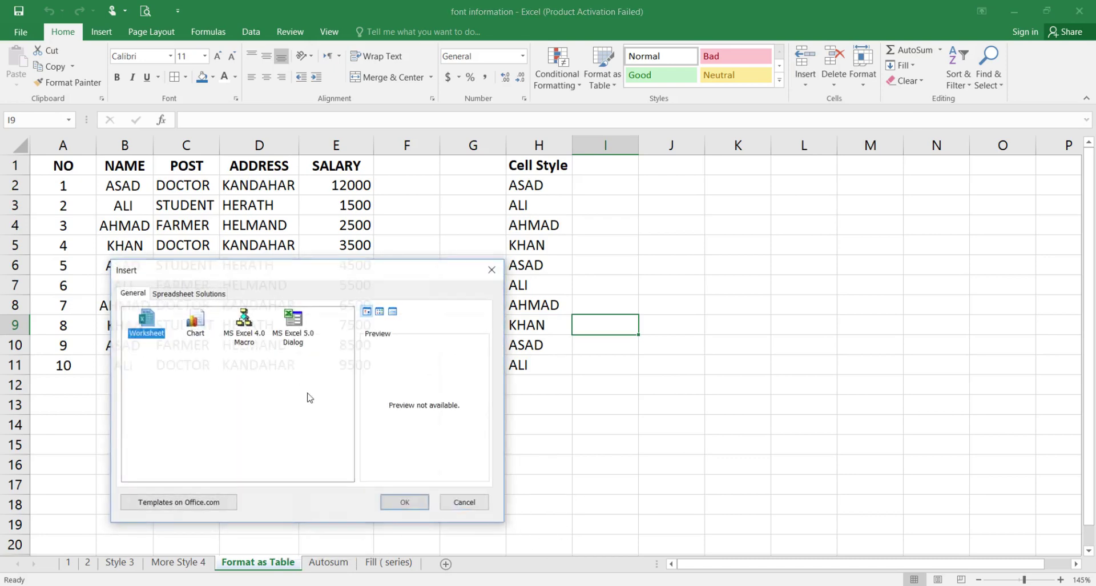
pyautogui.click(462, 503)
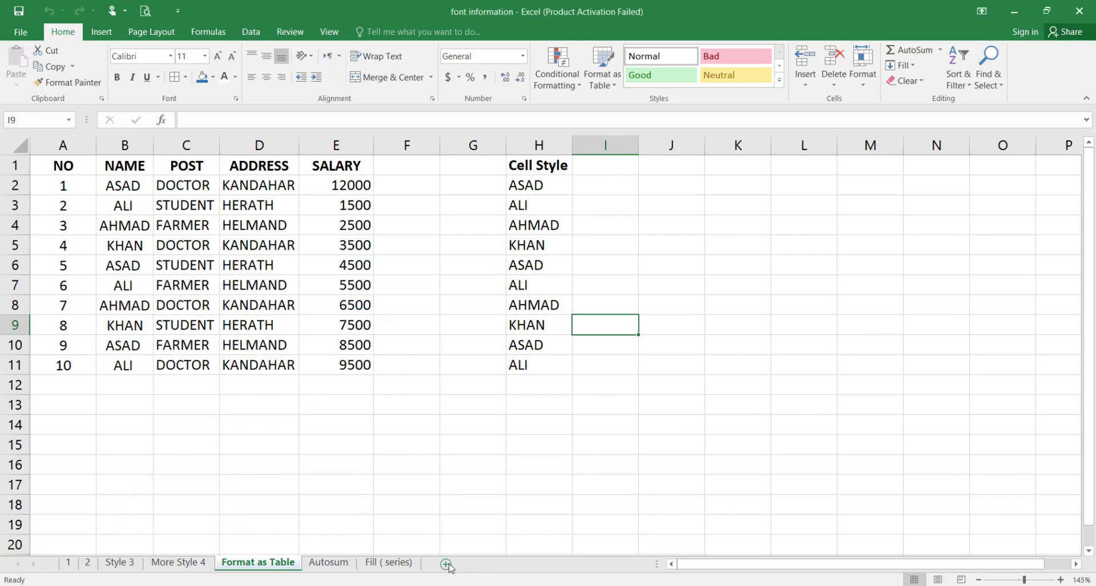
# Add three new blank worksheets after the Format as Table sheet.
pyautogui.click(448, 566)
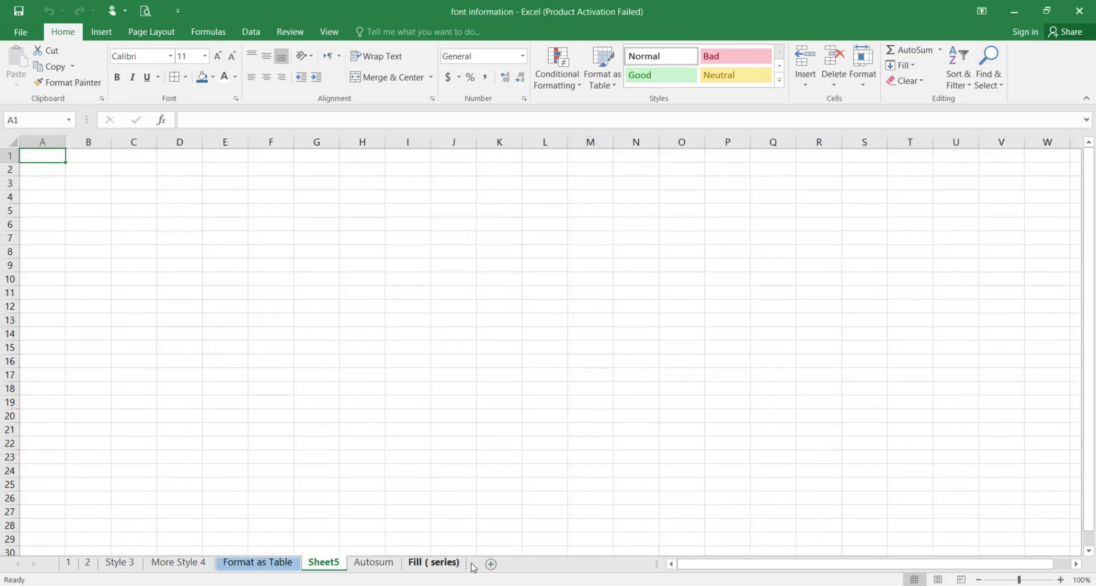
pyautogui.click(491, 564)
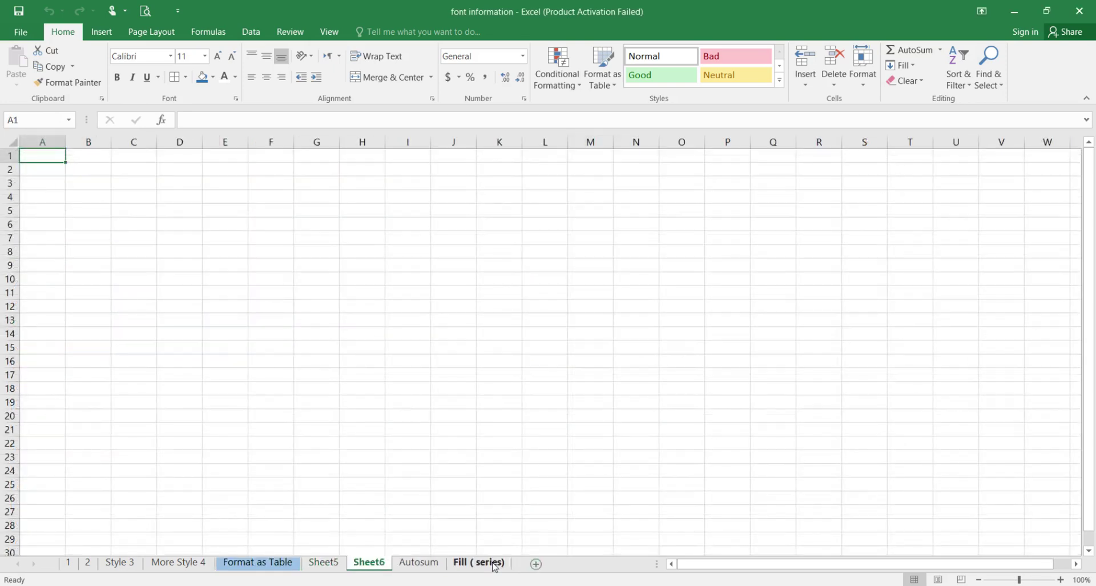
pyautogui.click(537, 564)
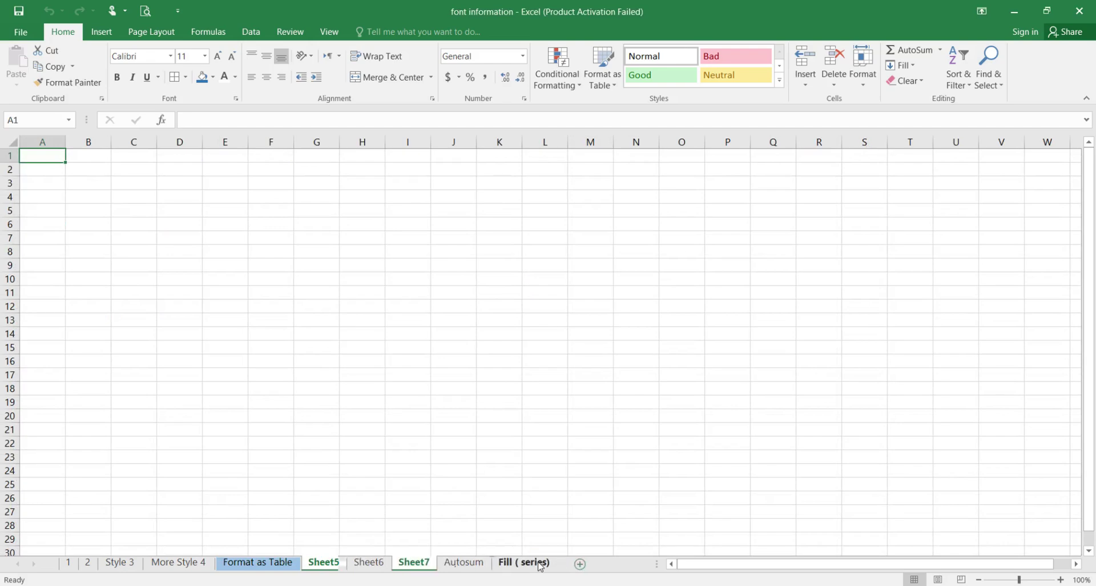
# Delete the newly added blank worksheets and return to the Format as Table sheet.
pyautogui.rightClick(414, 564)
pyautogui.click(430, 417)
pyautogui.rightClick(380, 563)
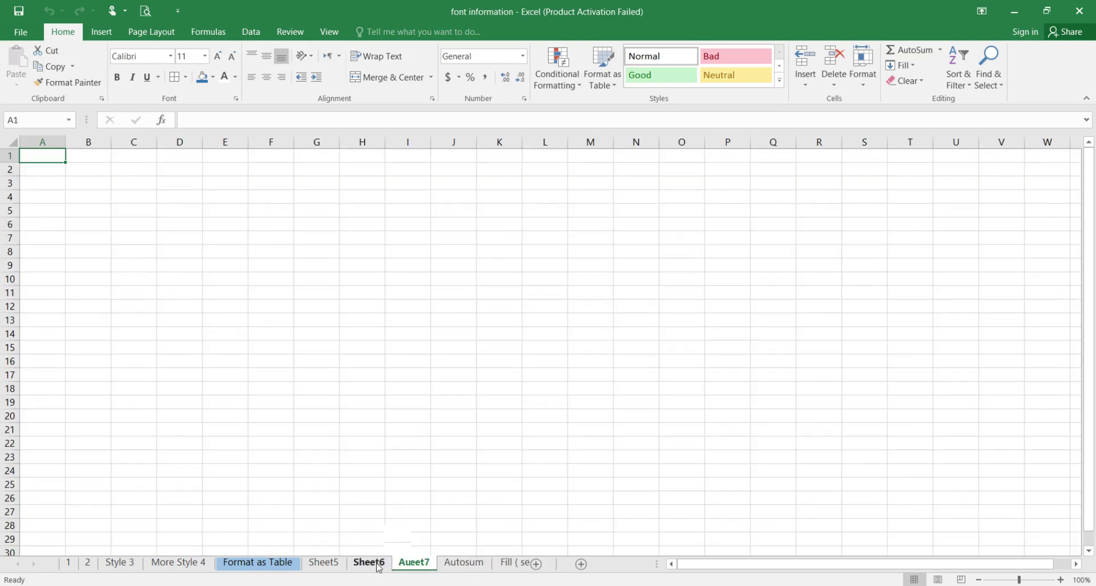
pyautogui.click(395, 413)
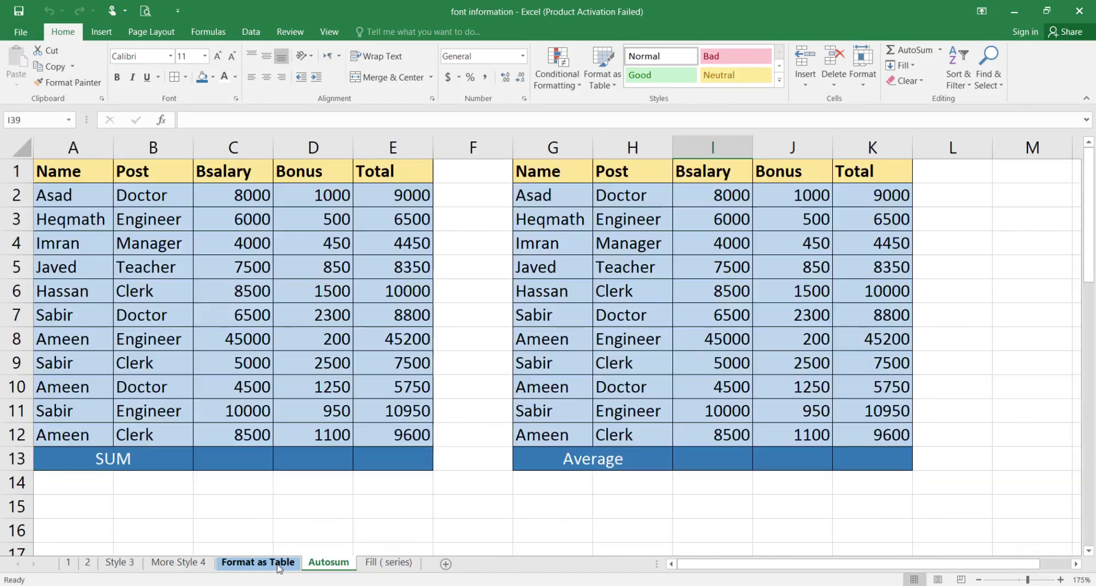
pyautogui.click(277, 564)
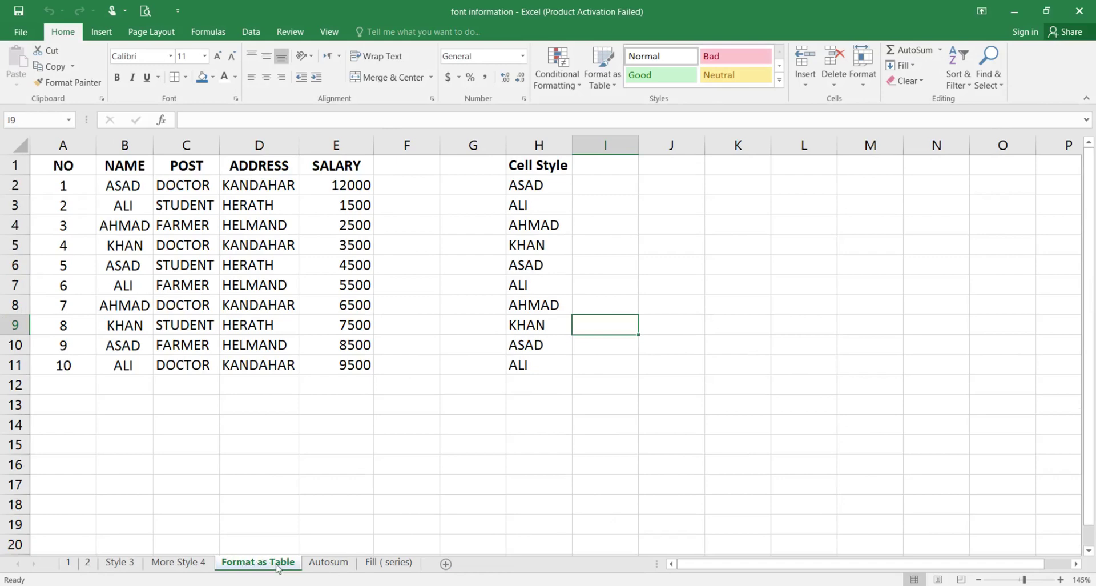
# Open the Format as Table sheet's name for editing, cancel, and look up the sheet's Rename command.
pyautogui.doubleClick(256, 562)
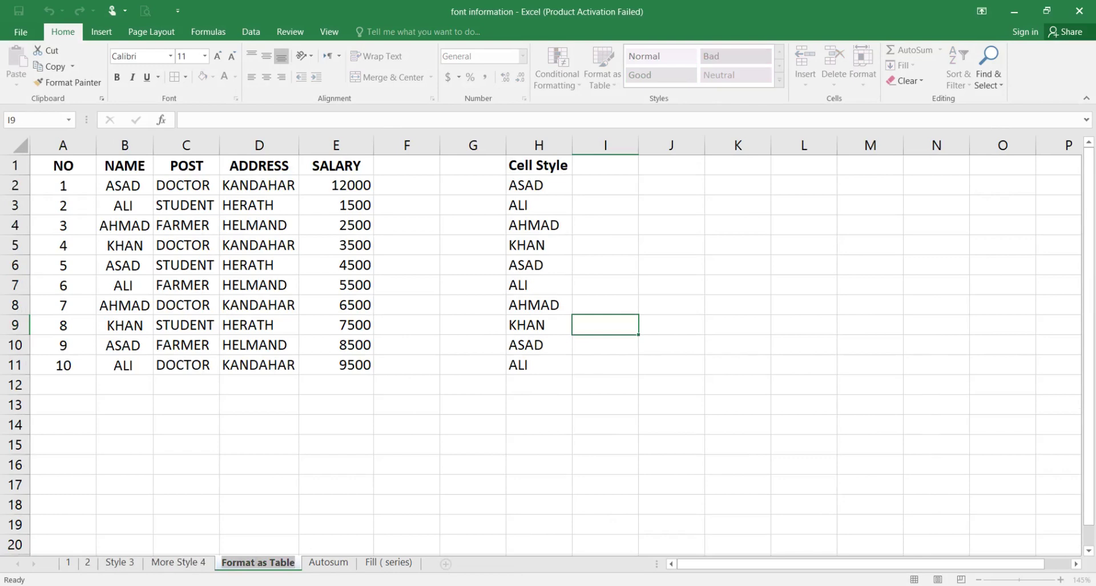
pyautogui.click(280, 572)
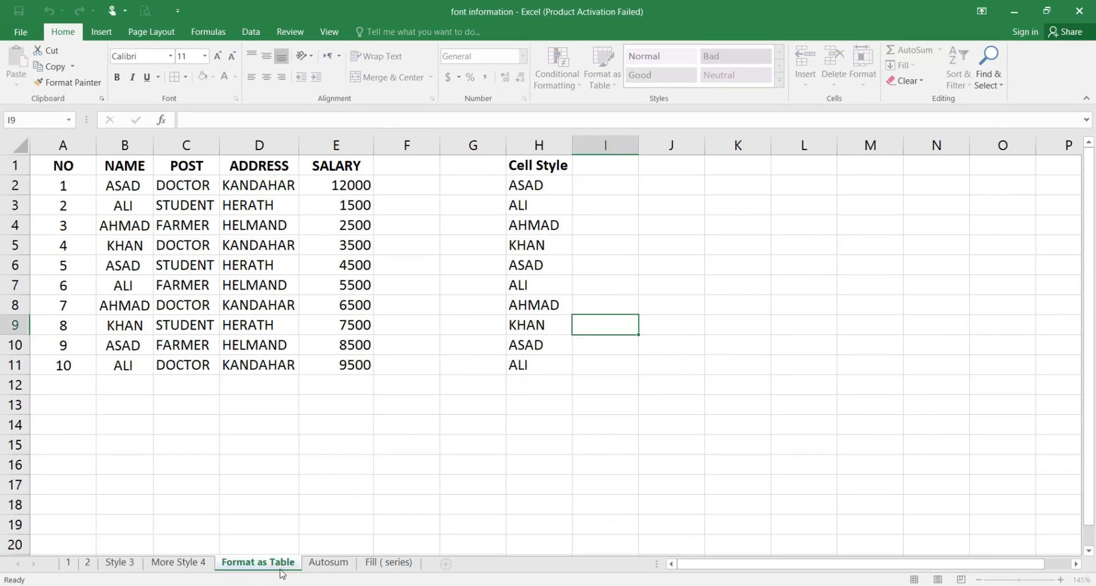
pyautogui.doubleClick(285, 565)
pyautogui.doubleClick(285, 565)
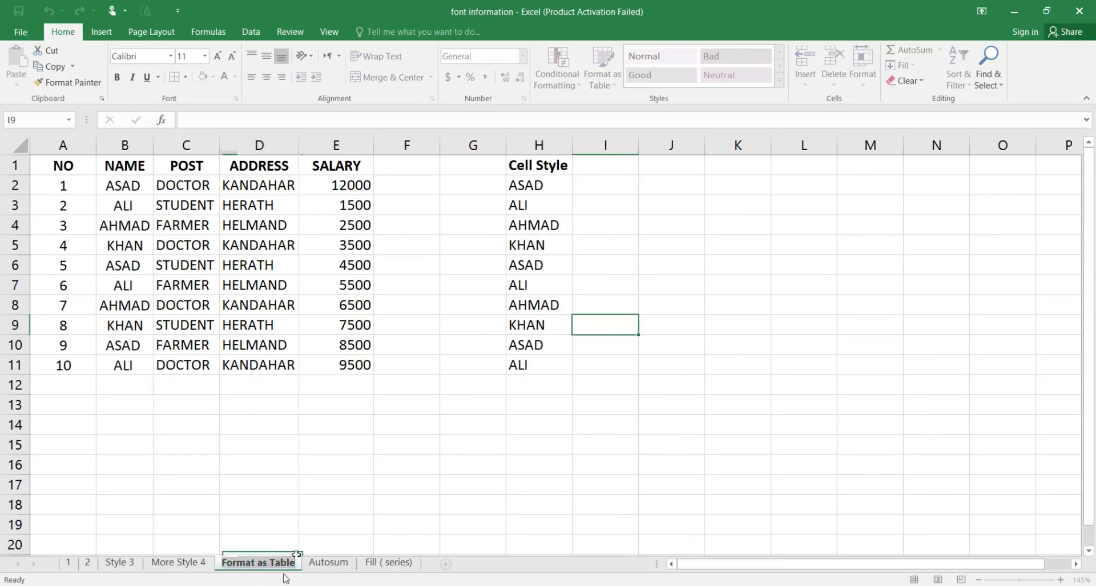
pyautogui.rightClick(287, 566)
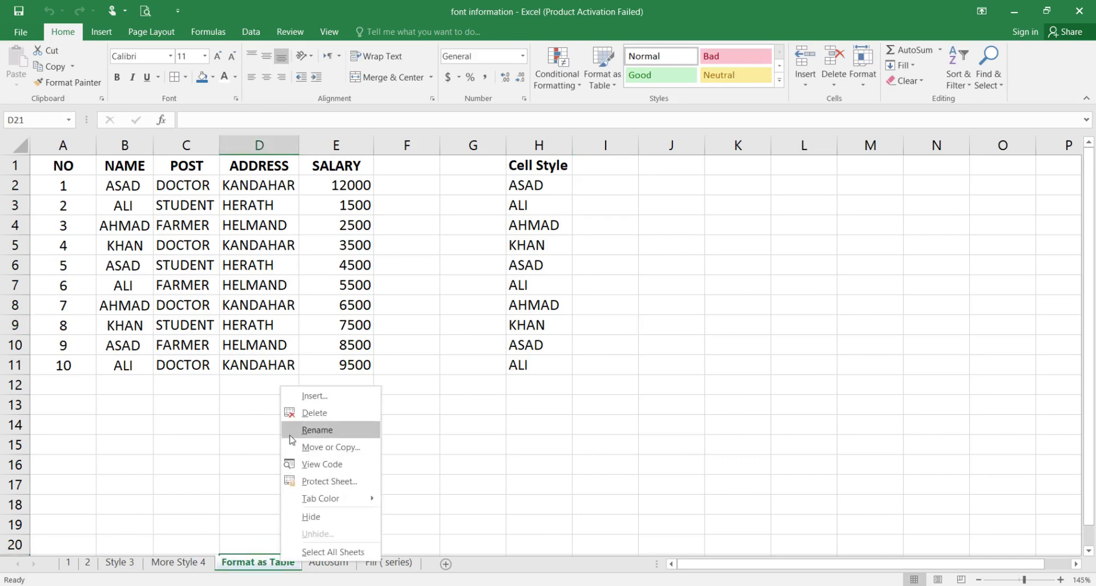
pyautogui.press('Escape')
# Review the Insert, Delete and Format commands available for cells, rows, columns and sheets.
pyautogui.click(805, 83)
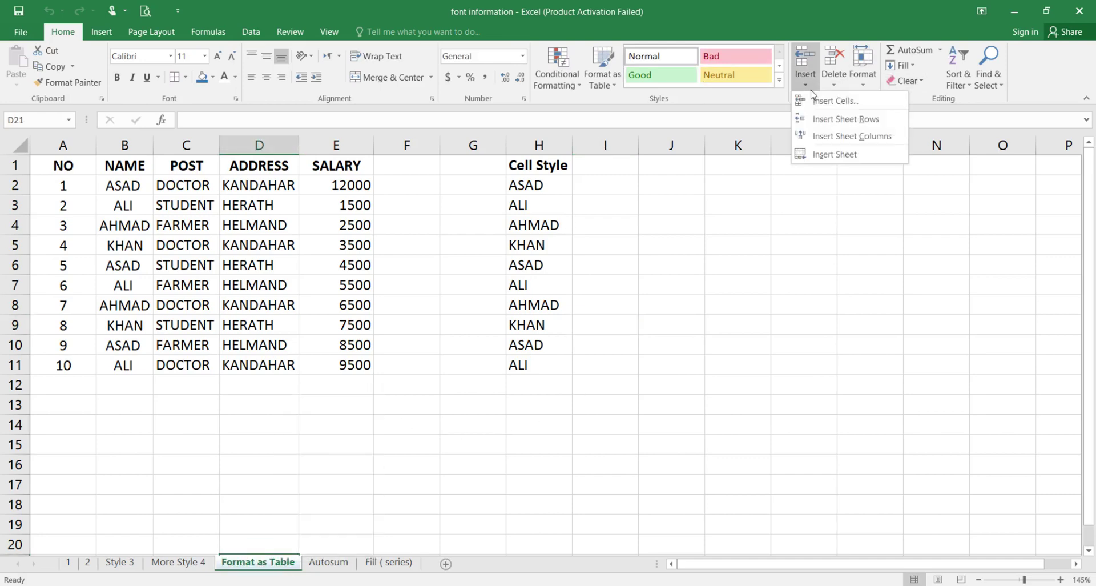
pyautogui.click(811, 89)
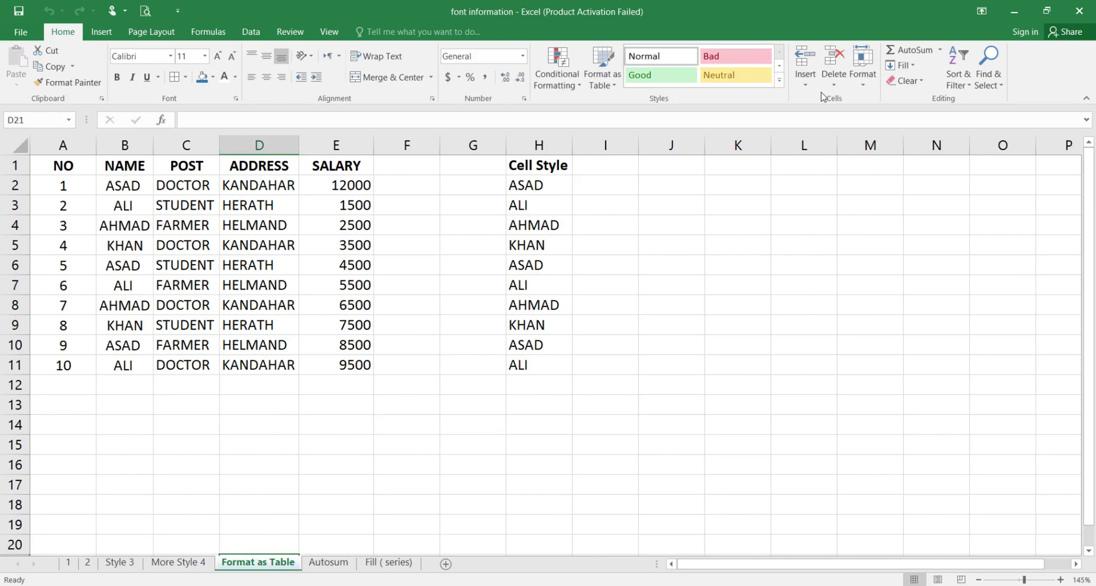
pyautogui.click(810, 87)
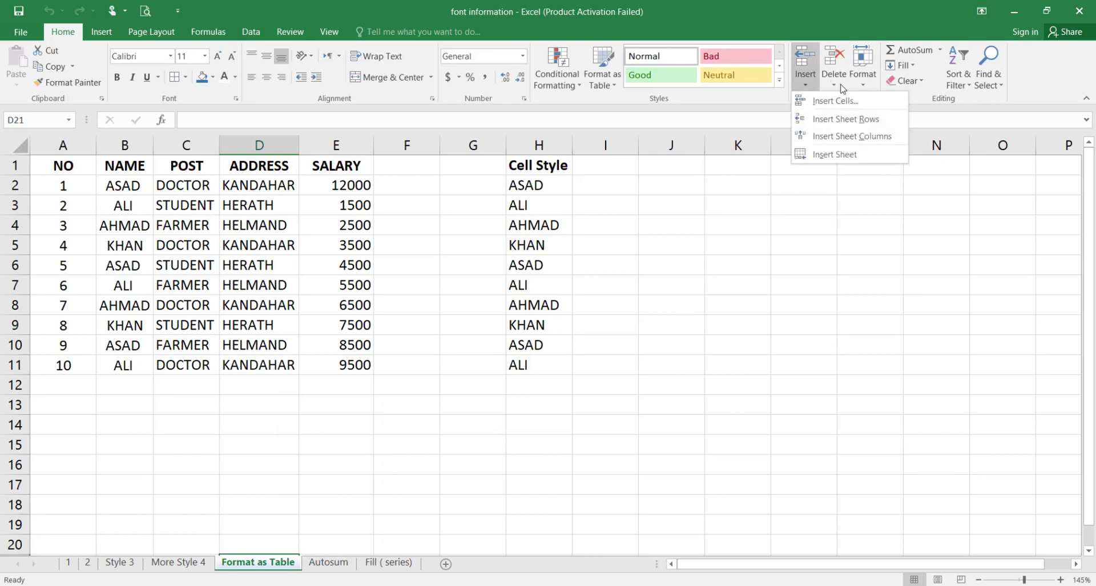
pyautogui.click(837, 86)
pyautogui.click(837, 86)
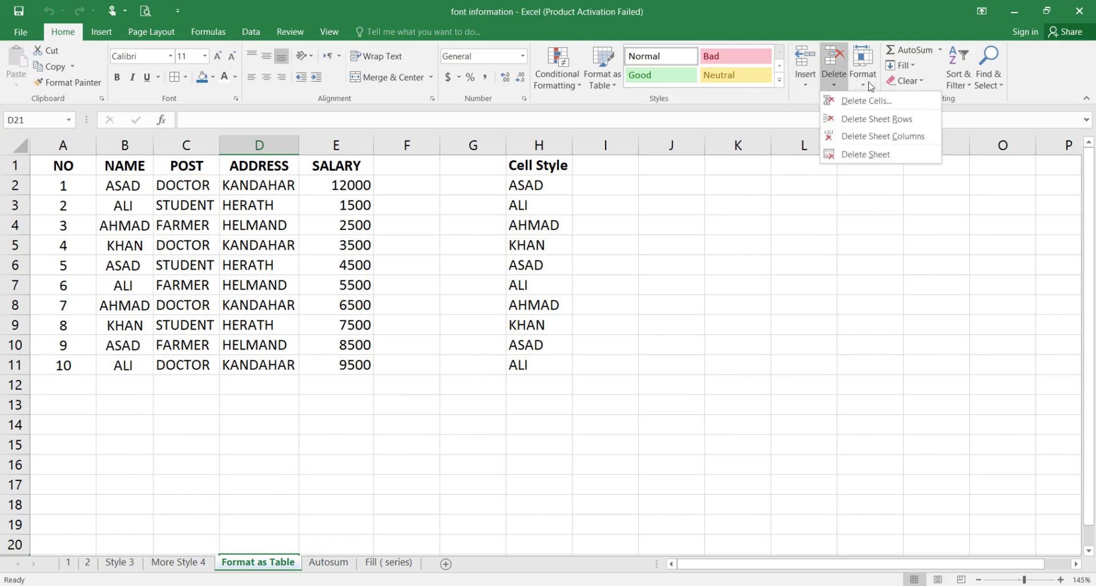
pyautogui.click(863, 85)
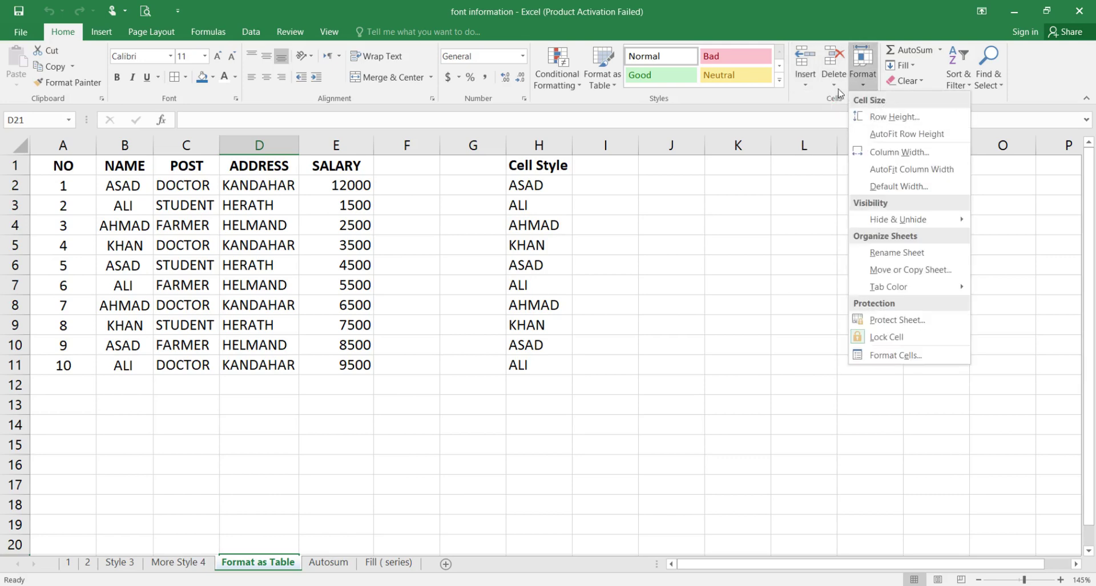
pyautogui.click(816, 89)
pyautogui.click(225, 206)
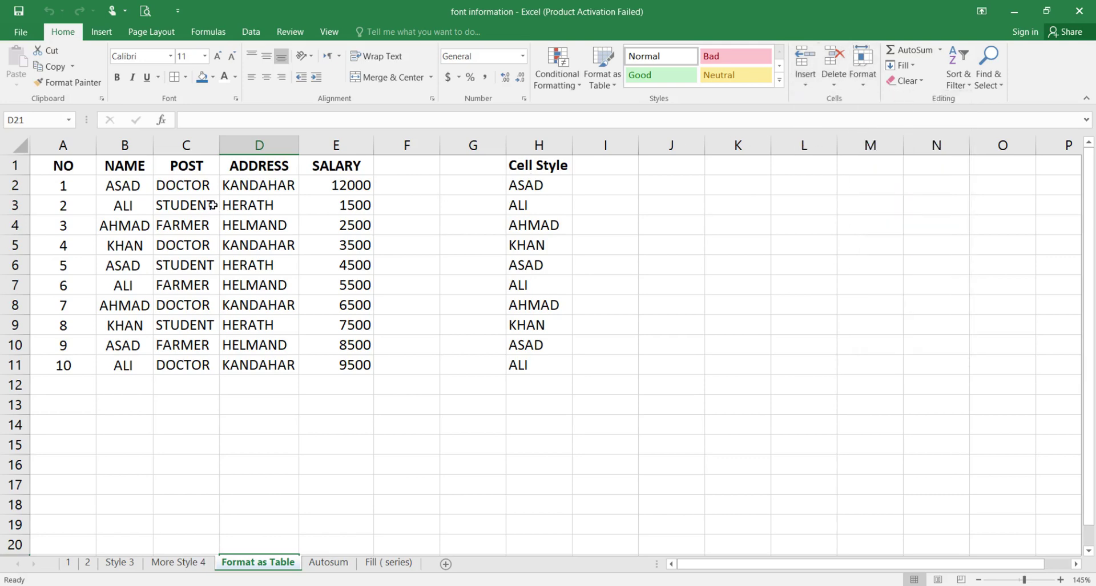
# Delete cell C3 with the Shift cells up option, and undo the deletion.
pyautogui.click(192, 206)
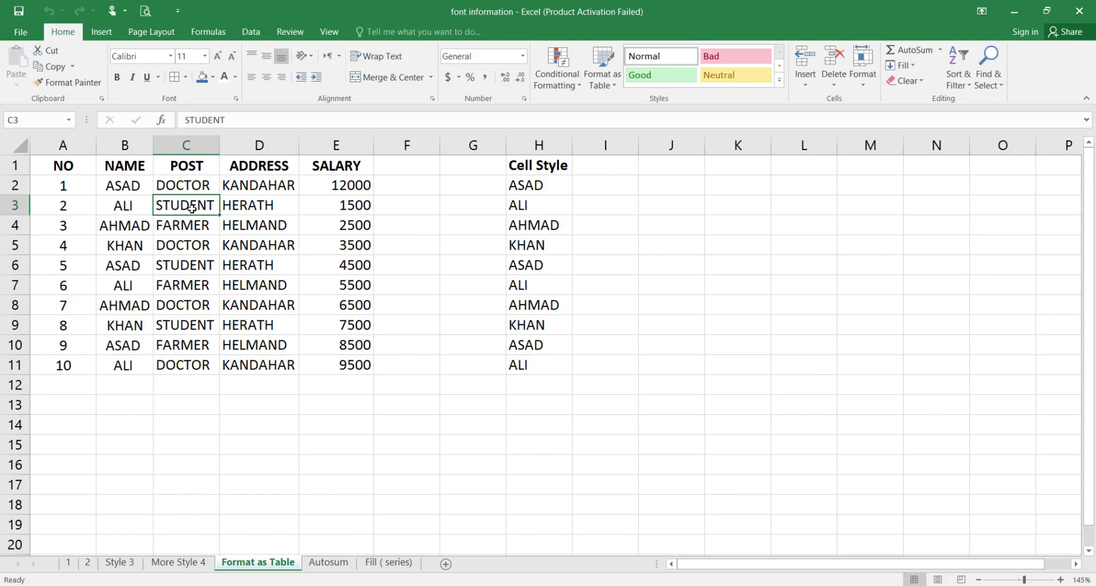
pyautogui.click(834, 85)
pyautogui.click(834, 84)
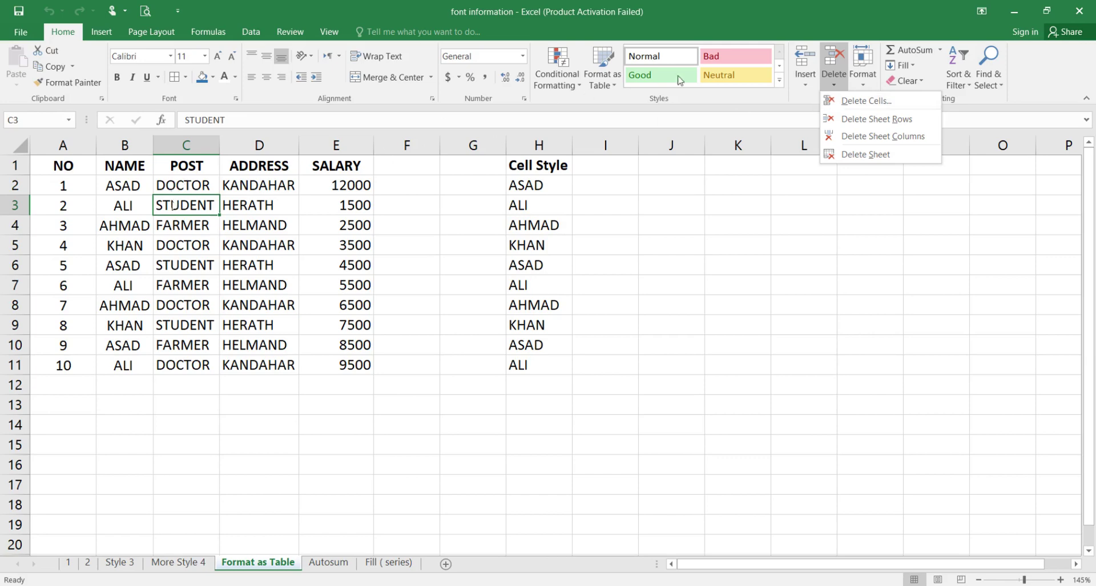
pyautogui.click(879, 102)
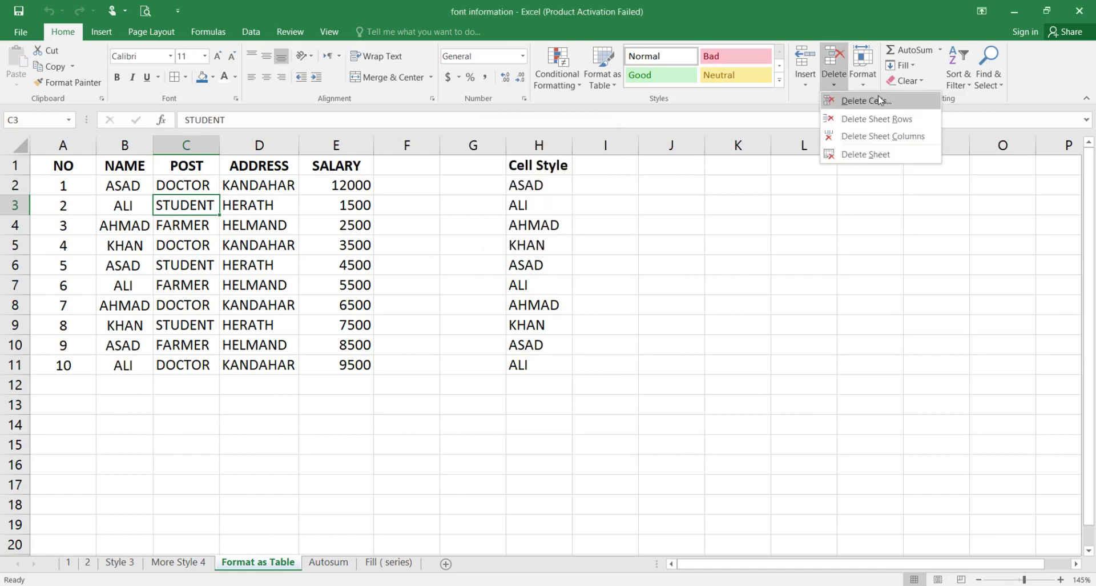
pyautogui.click(878, 101)
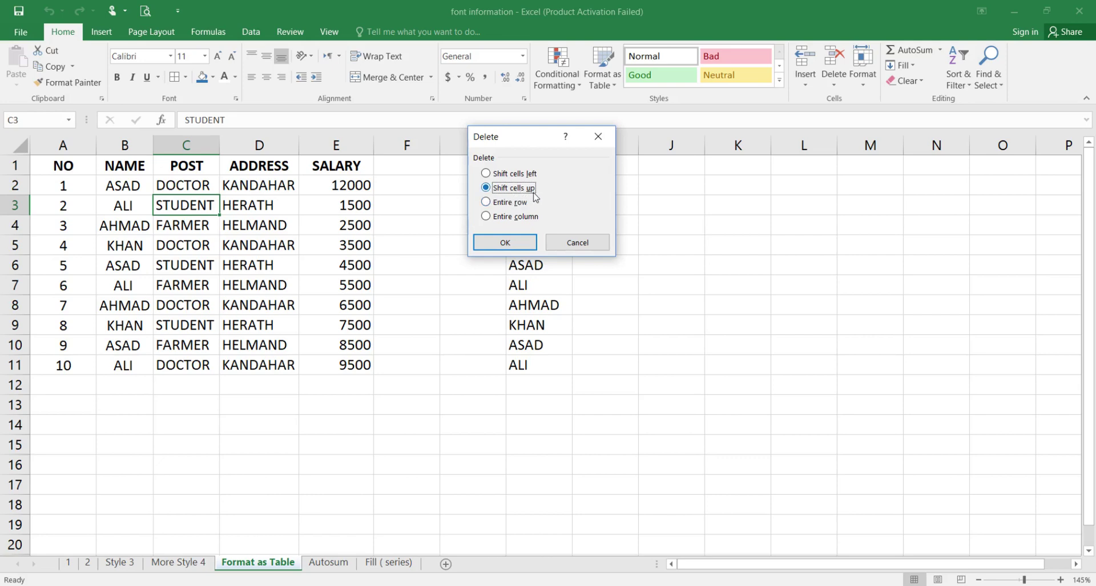
pyautogui.click(506, 242)
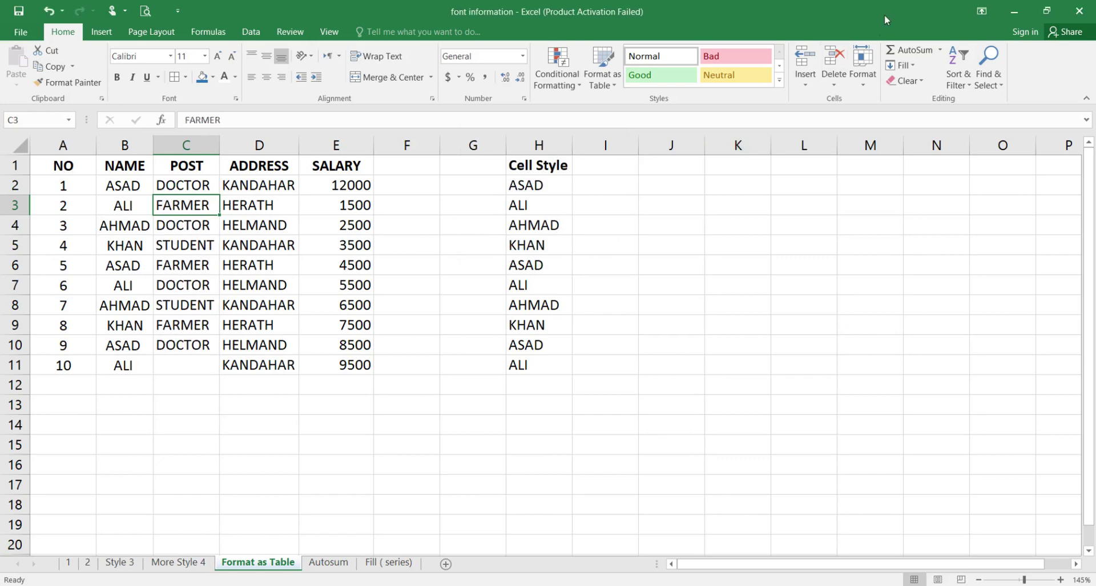
pyautogui.hotkey('ctrl', 'z')
# Delete the entire sheet row 3 of the selected cell C3, and undo the deletion.
pyautogui.click(835, 84)
pyautogui.click(836, 86)
pyautogui.click(835, 86)
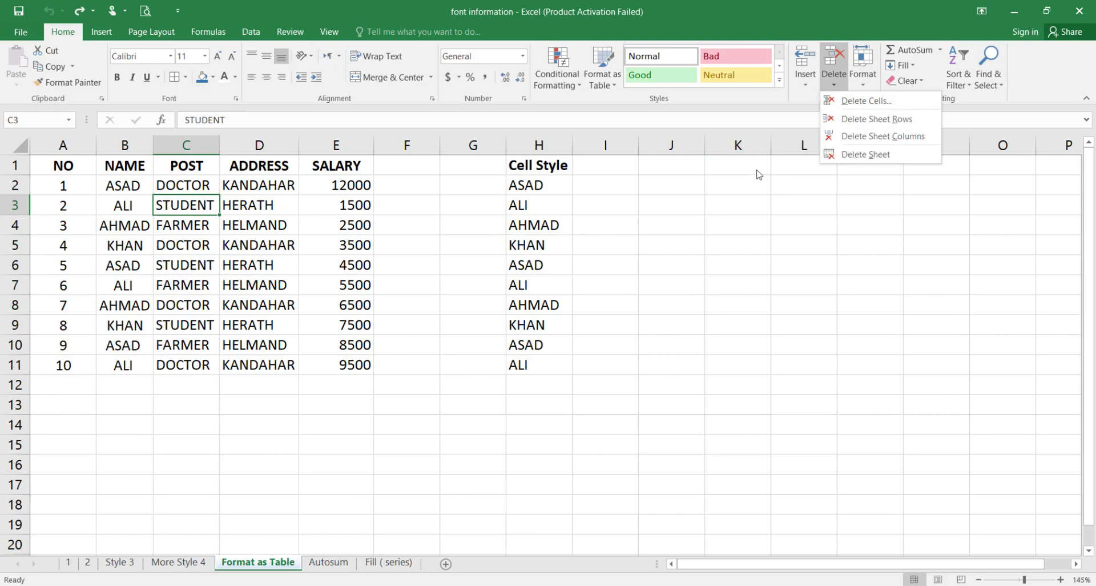
pyautogui.click(888, 125)
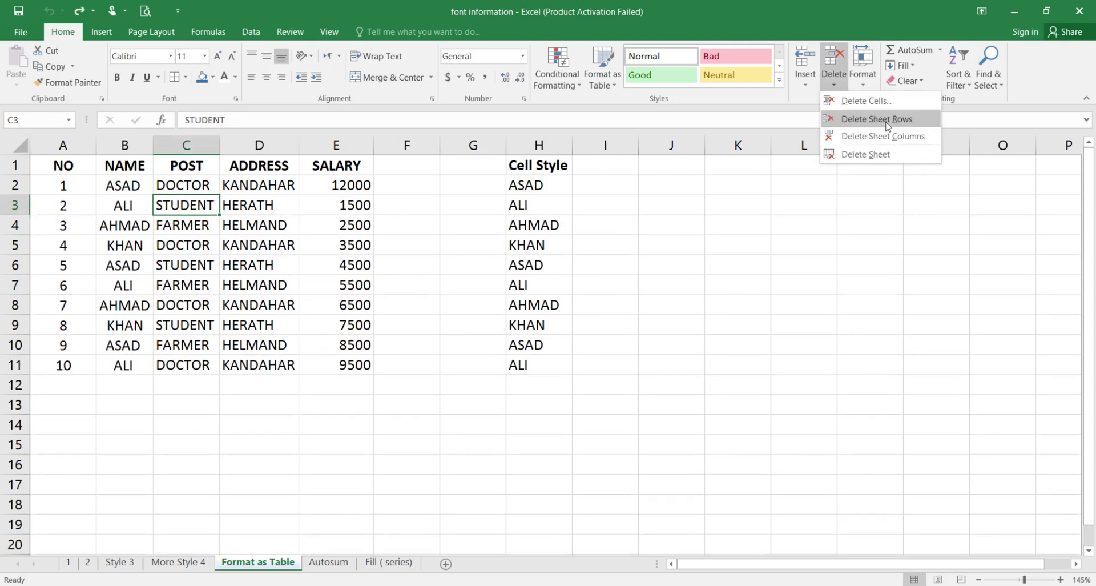
pyautogui.click(887, 125)
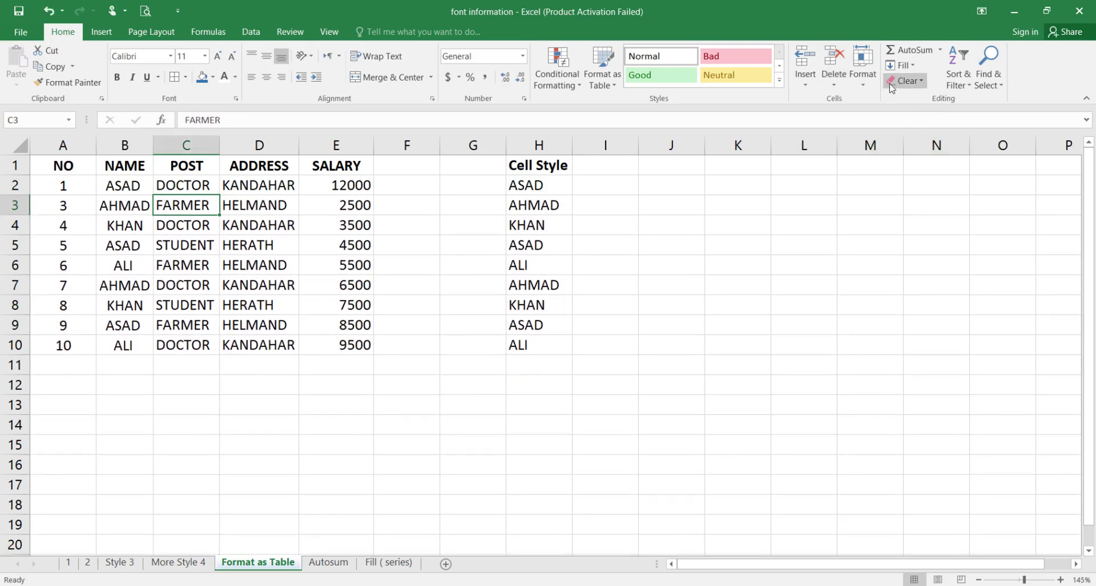
pyautogui.hotkey('ctrl', 'z')
# Delete the entire POST column containing cell C3, and undo the deletion.
pyautogui.click(834, 74)
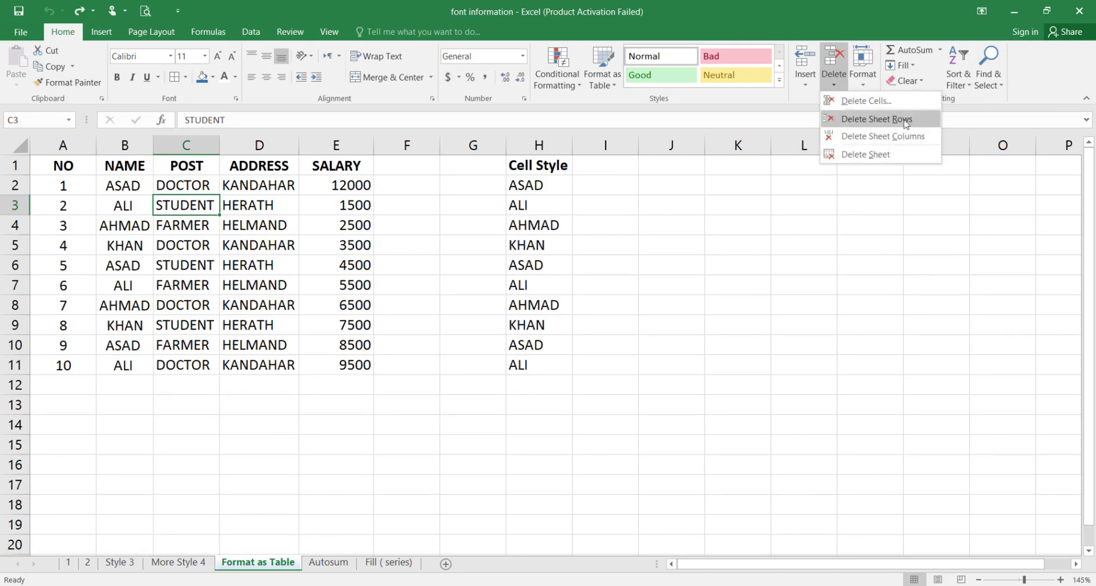
pyautogui.click(879, 137)
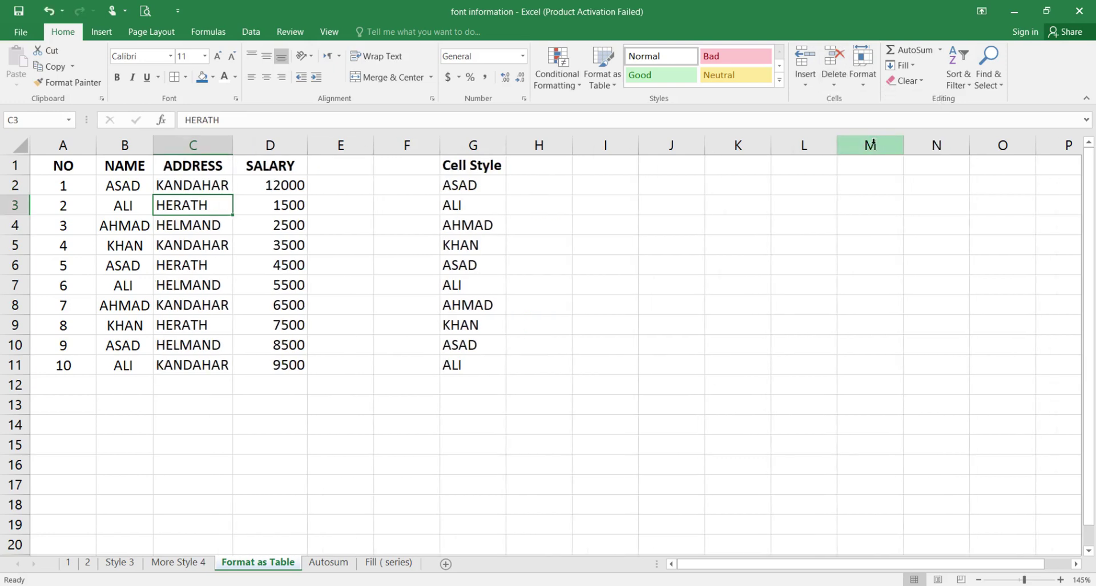
pyautogui.hotkey('ctrl', 'z')
pyautogui.hotkey('ctrl', 'y')
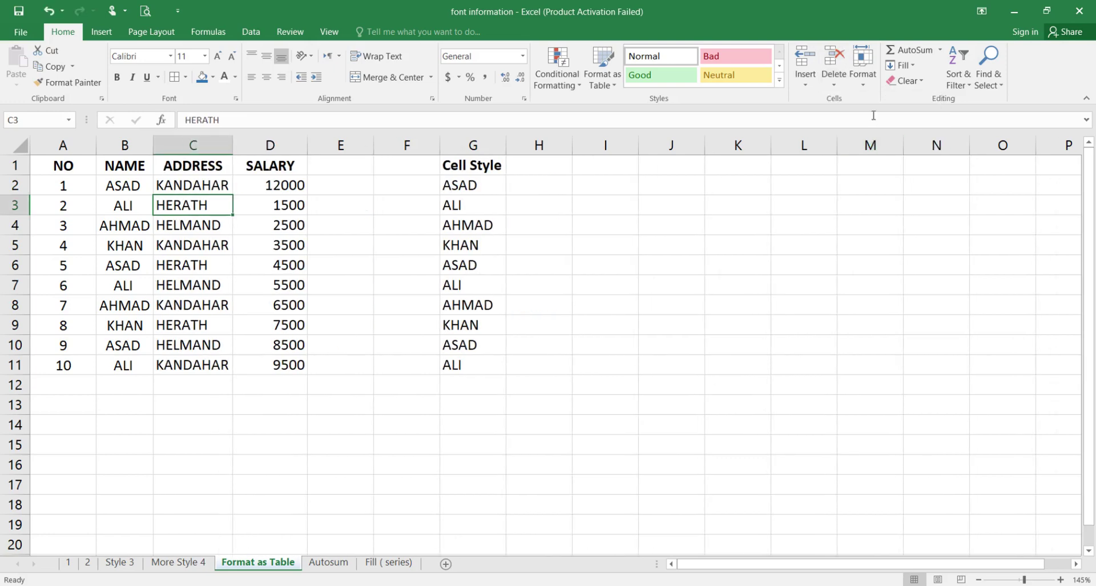
pyautogui.click(839, 87)
pyautogui.hotkey('ctrl', 'z')
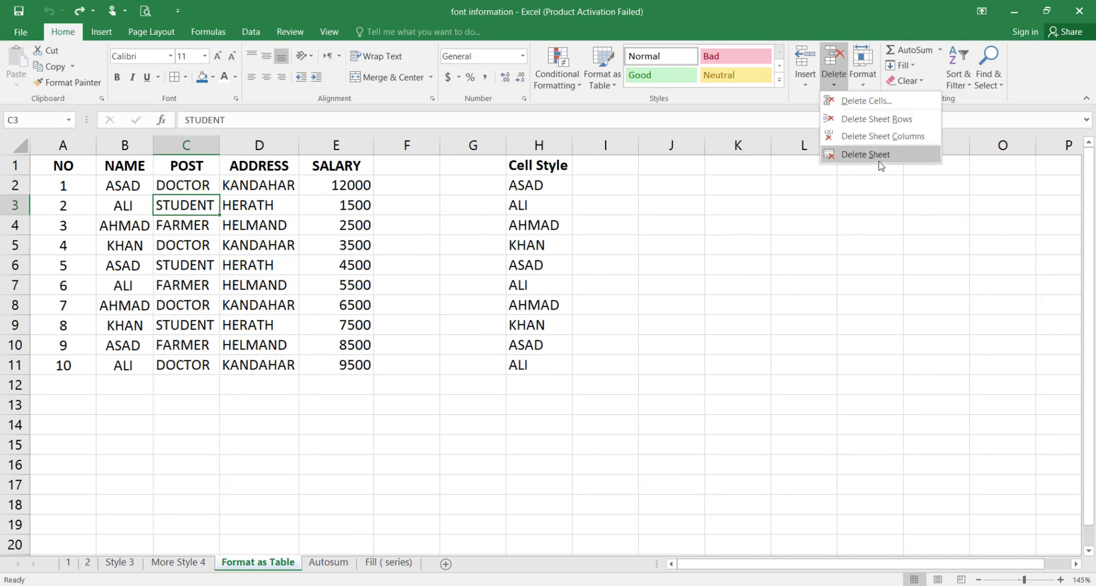
# Start deleting the Format as Table sheet, cancel the deletion, and select cell K10.
pyautogui.click(880, 157)
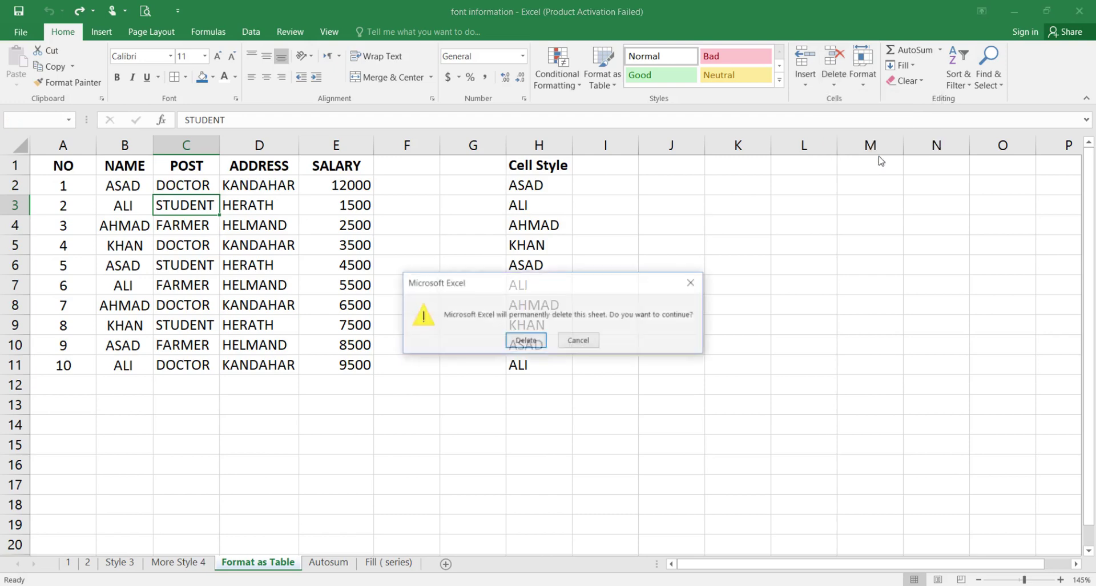
pyautogui.press('Escape')
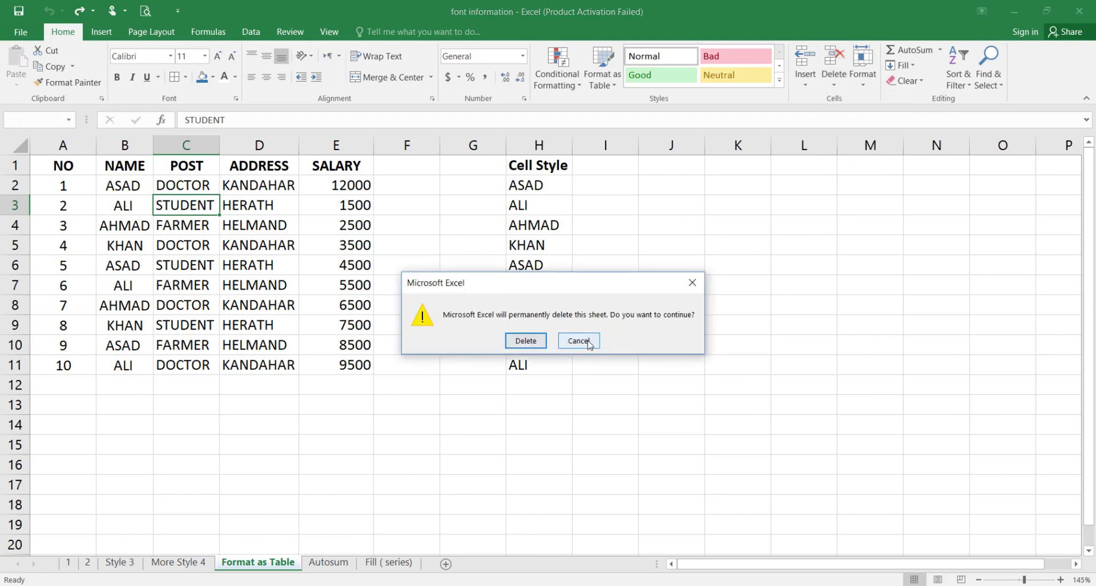
pyautogui.click(579, 341)
pyautogui.click(708, 344)
pyautogui.click(578, 341)
pyautogui.click(709, 345)
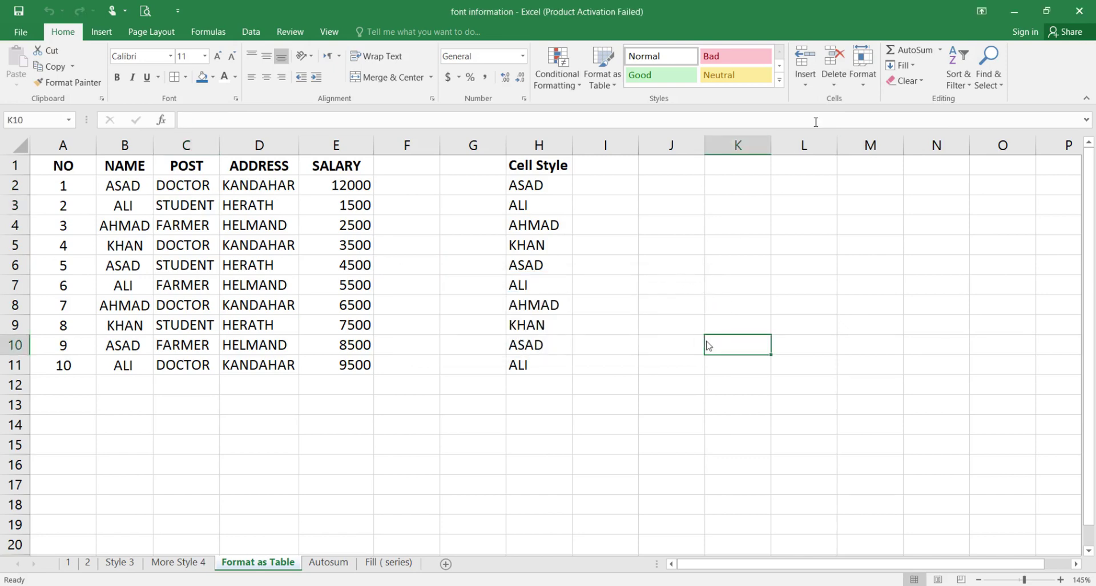